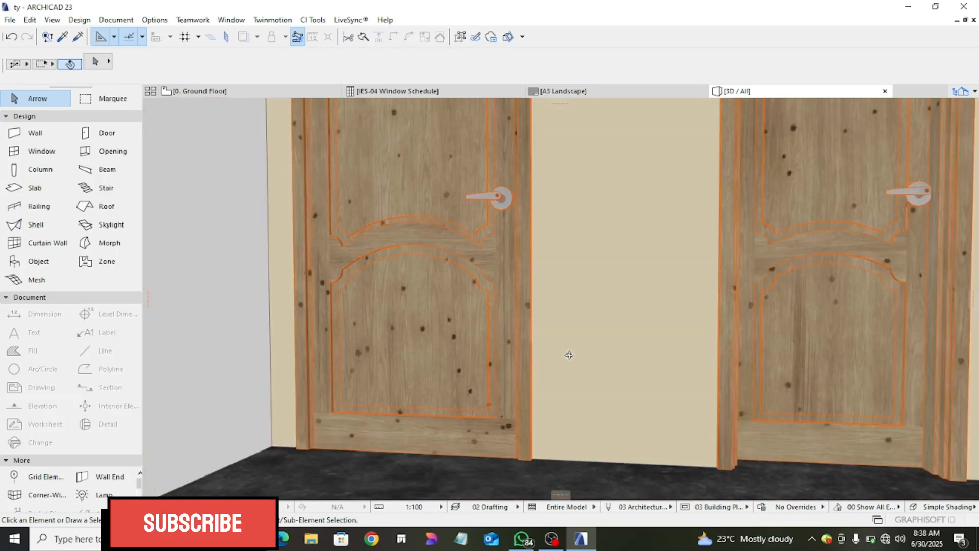
scroll(551, 404, "down", 3)
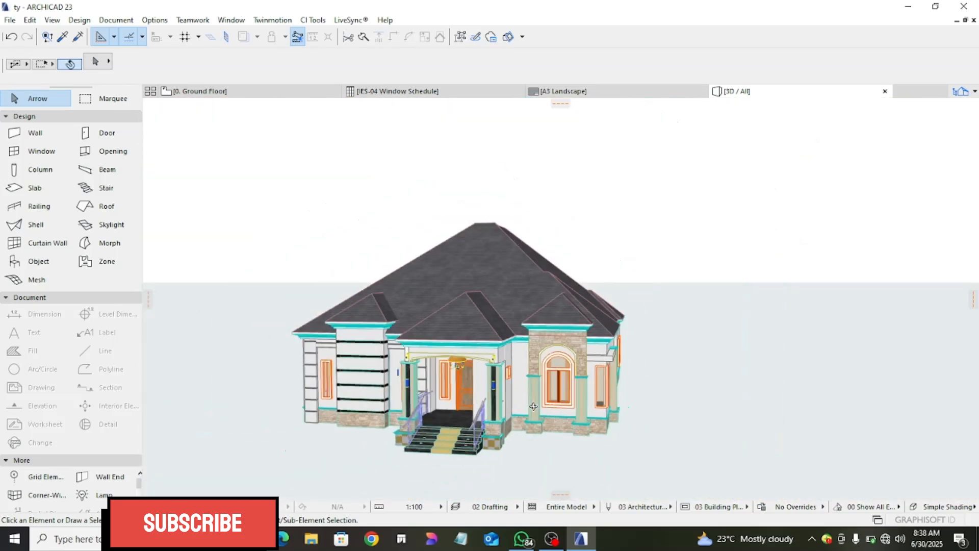
- Switch from the 3D view to the Ground Floor plan and look over its surrounding elevation markers
left_click(233, 95)
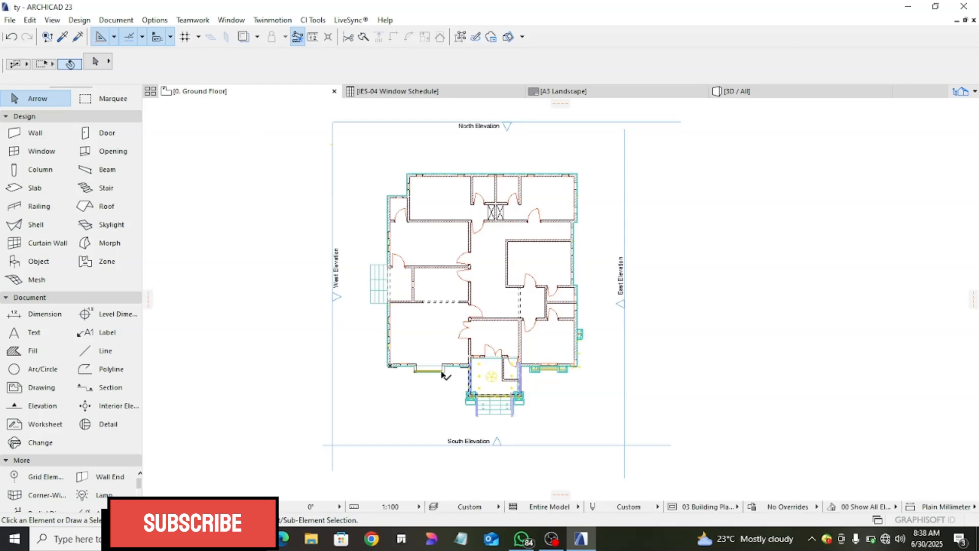
scroll(487, 392, "down", 2)
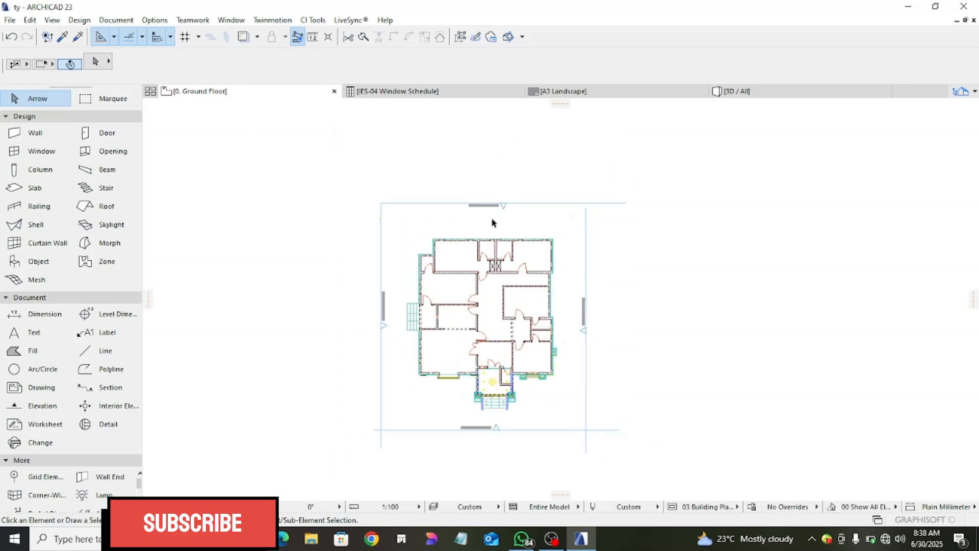
scroll(491, 217, "up", 2)
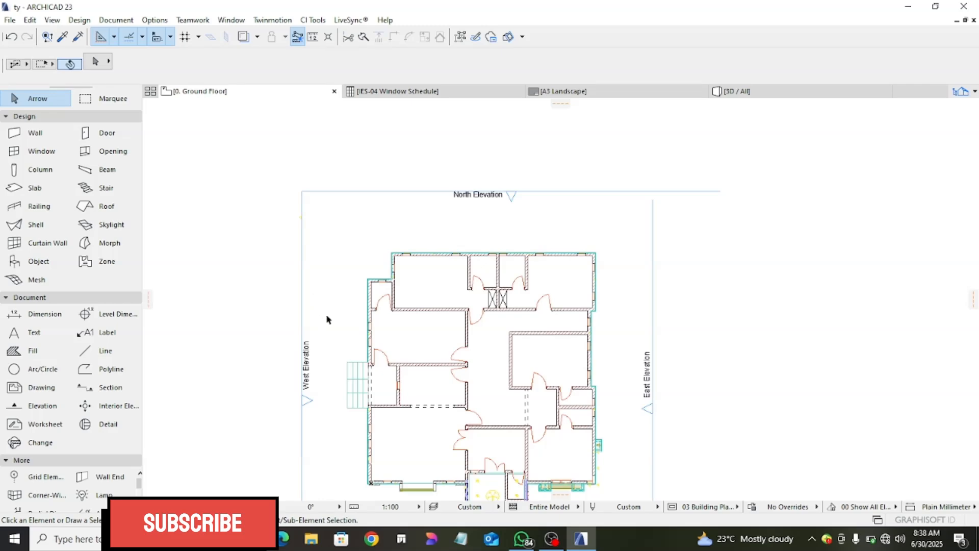
scroll(327, 316, "down", 2)
middle_click_drag(373, 287, 553, 225)
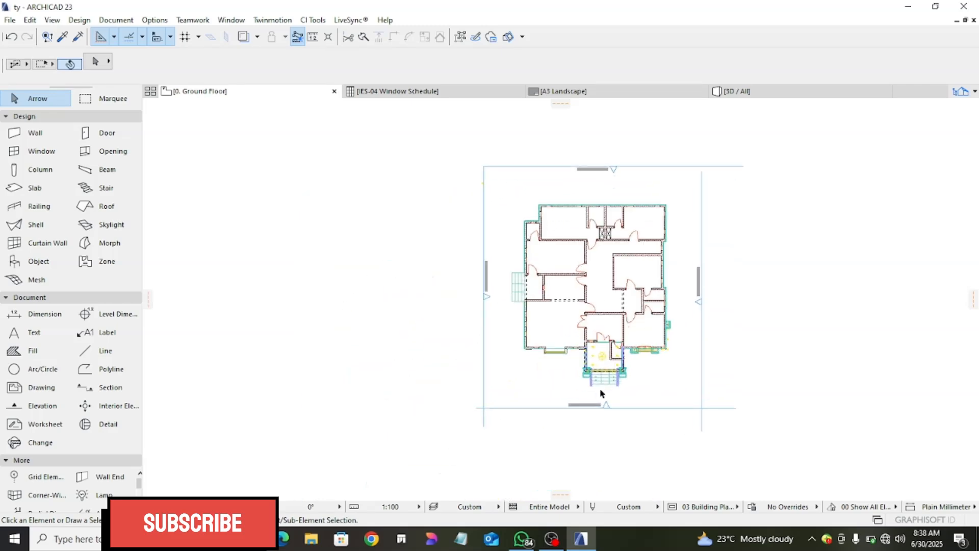
scroll(602, 390, "up", 2)
scroll(601, 393, "down", 2)
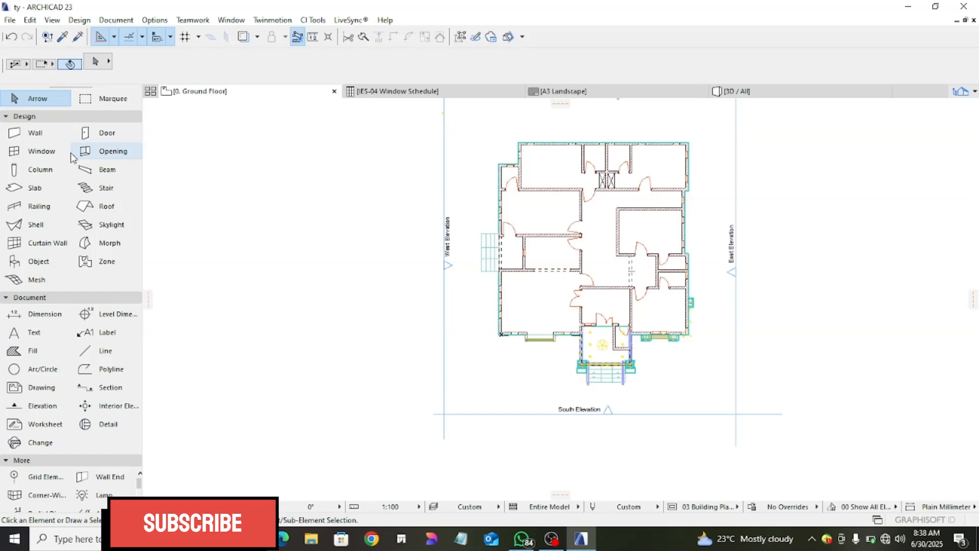
left_click(28, 298)
left_click(26, 299)
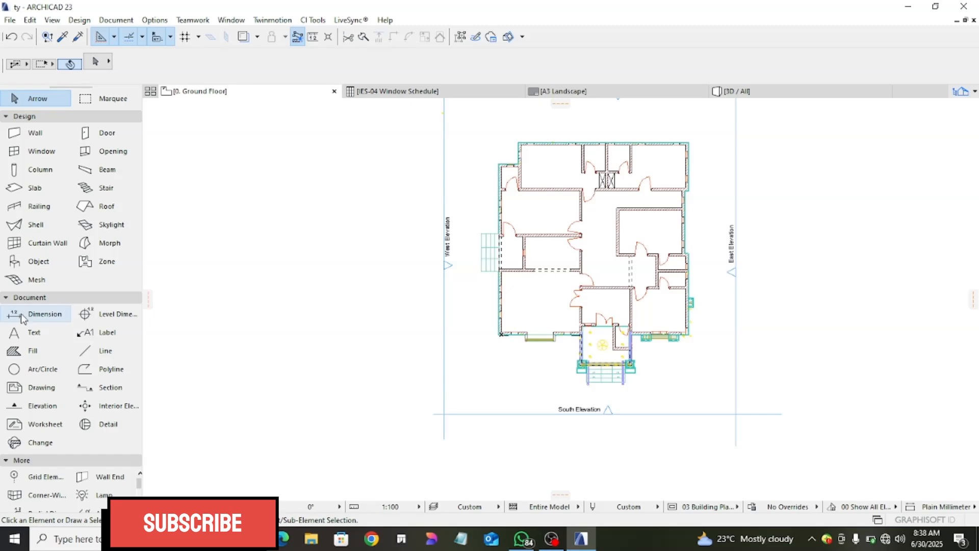
left_click(37, 407)
scroll(446, 393, "down", 1)
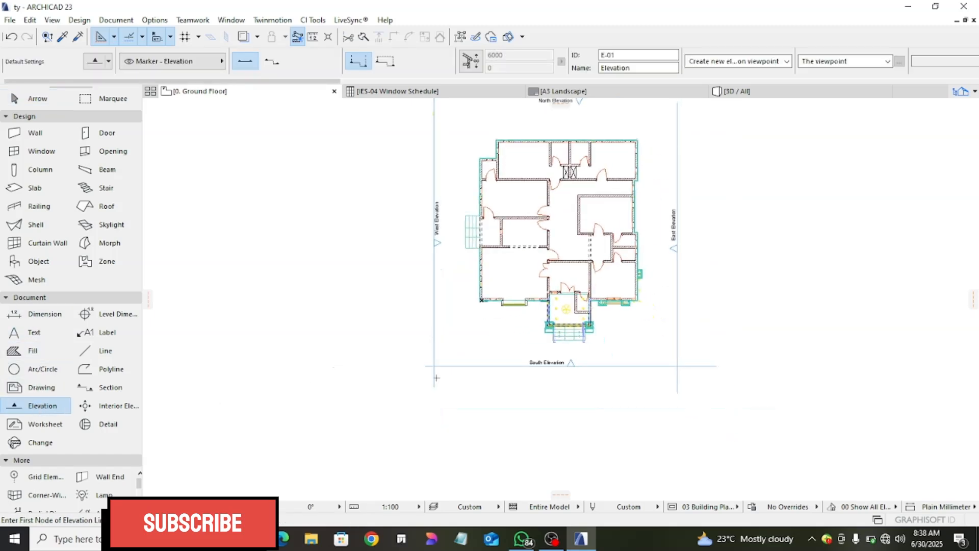
left_click(428, 405)
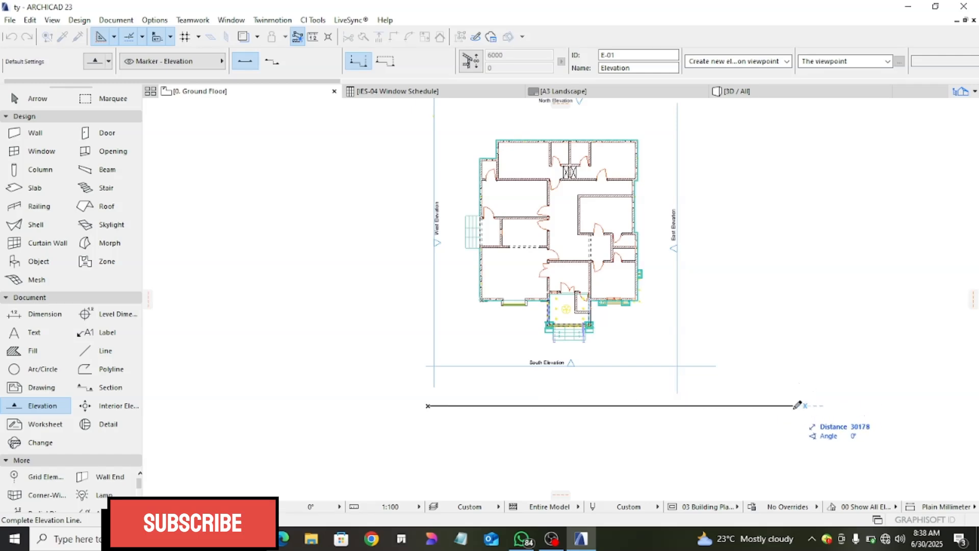
left_click(793, 406)
key("Escape")
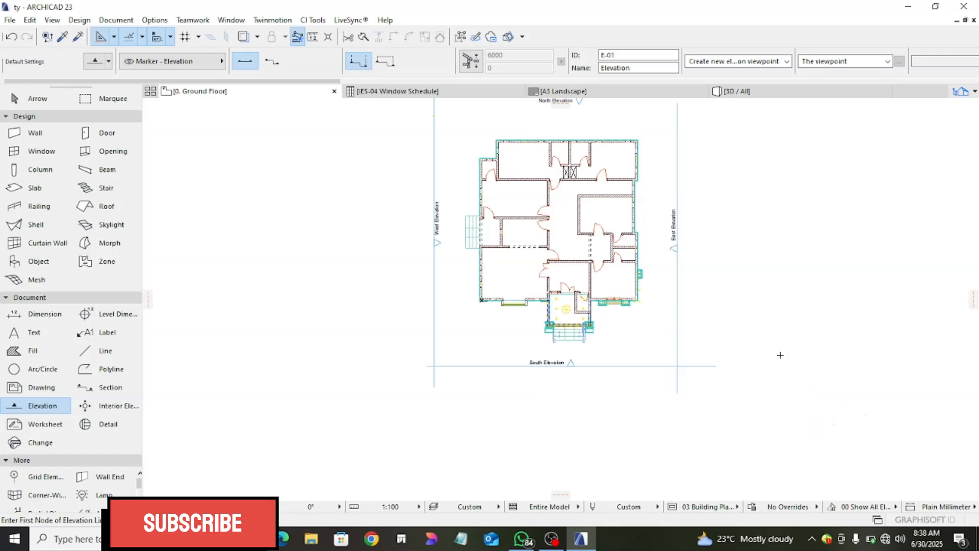
scroll(523, 366, "up", 2)
scroll(522, 377, "down", 2)
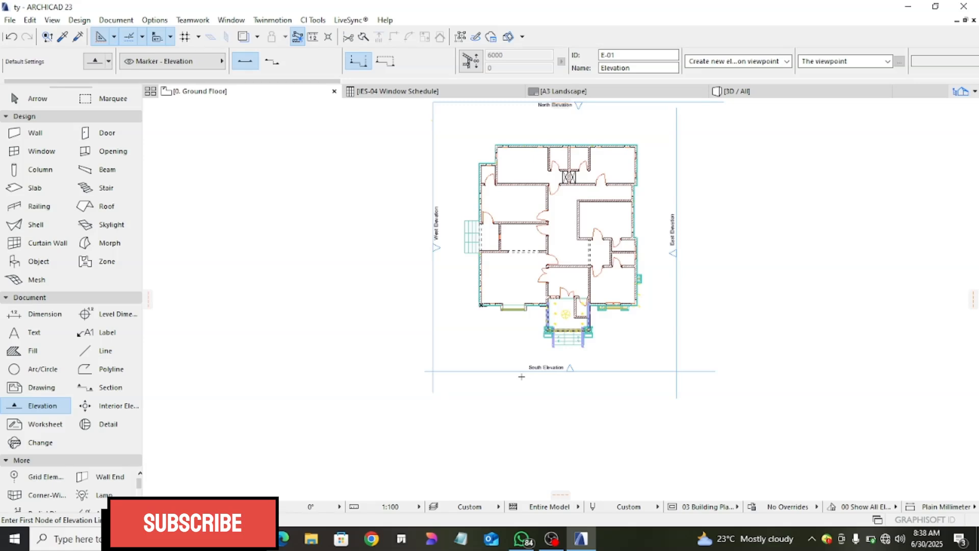
key("Escape")
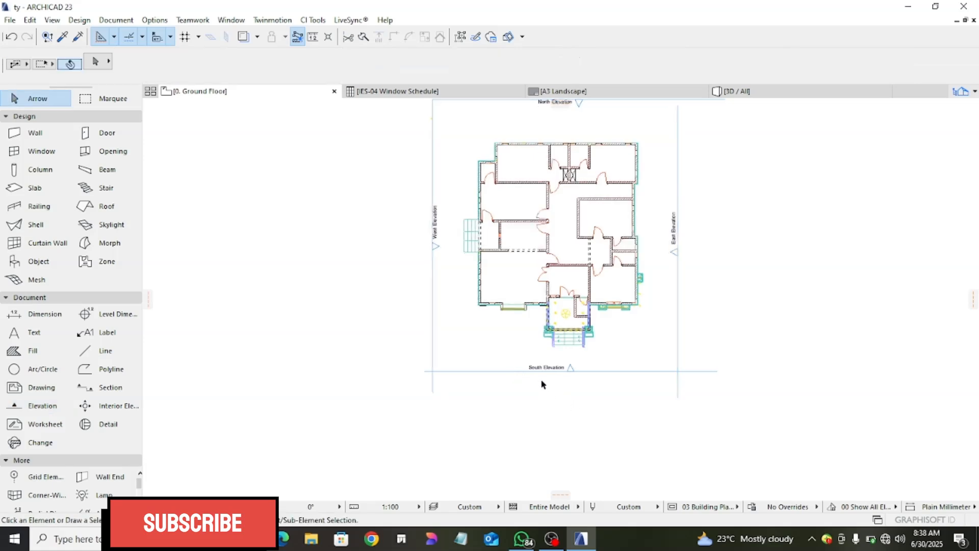
- Open the South Elevation from its marker on the floor plan with the current view settings
scroll(541, 380, "up", 2)
left_click(595, 361)
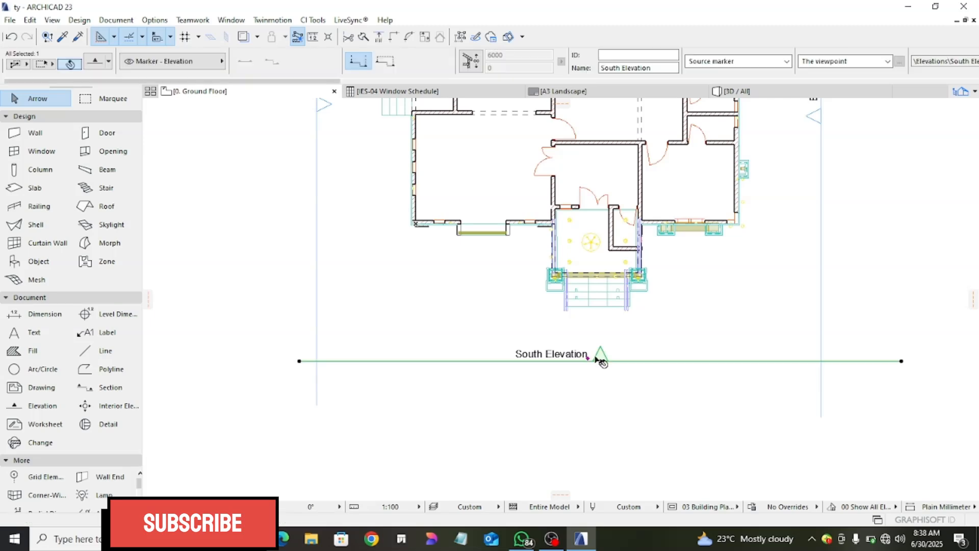
right_click(607, 361)
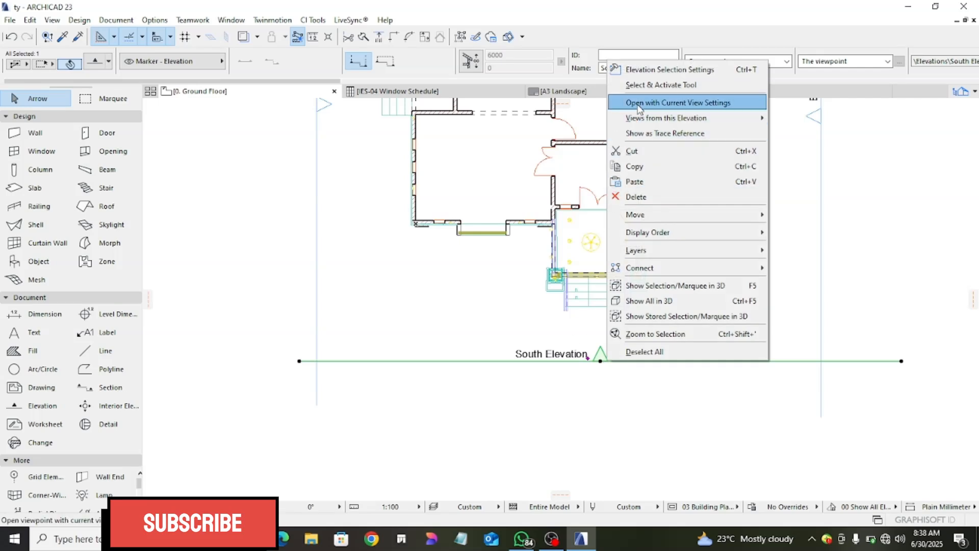
left_click(671, 103)
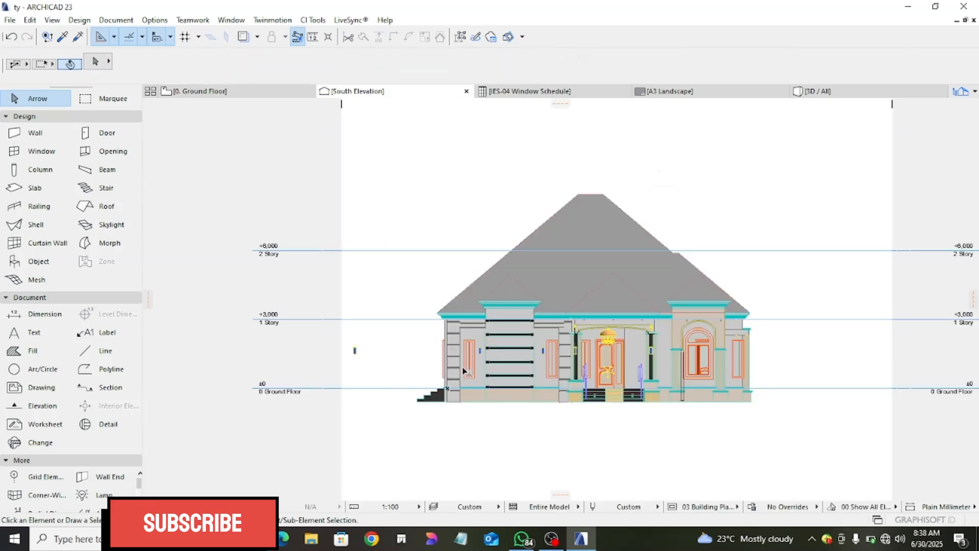
- Select the entire building in the South Elevation and copy it
scroll(509, 330, "down", 1)
scroll(509, 329, "down", 1)
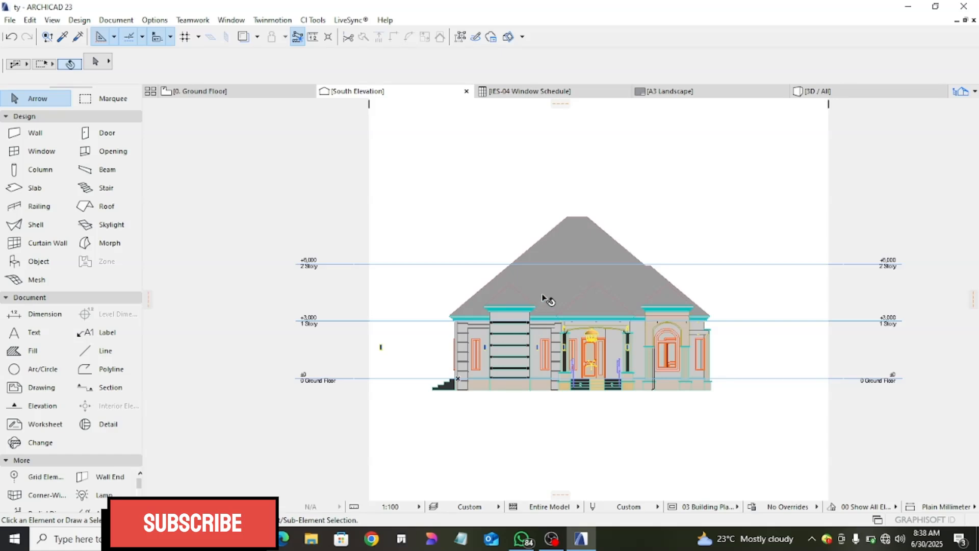
left_click(429, 144)
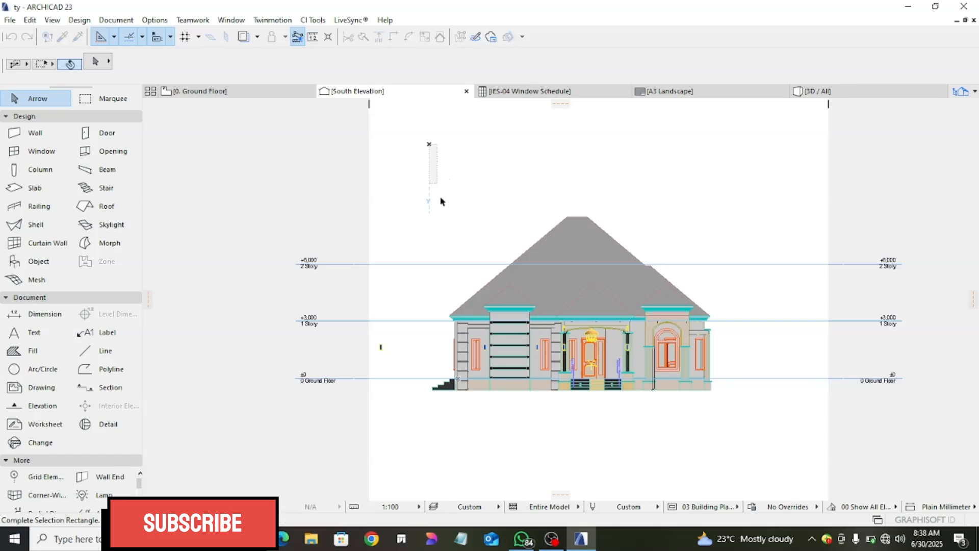
left_click(755, 431)
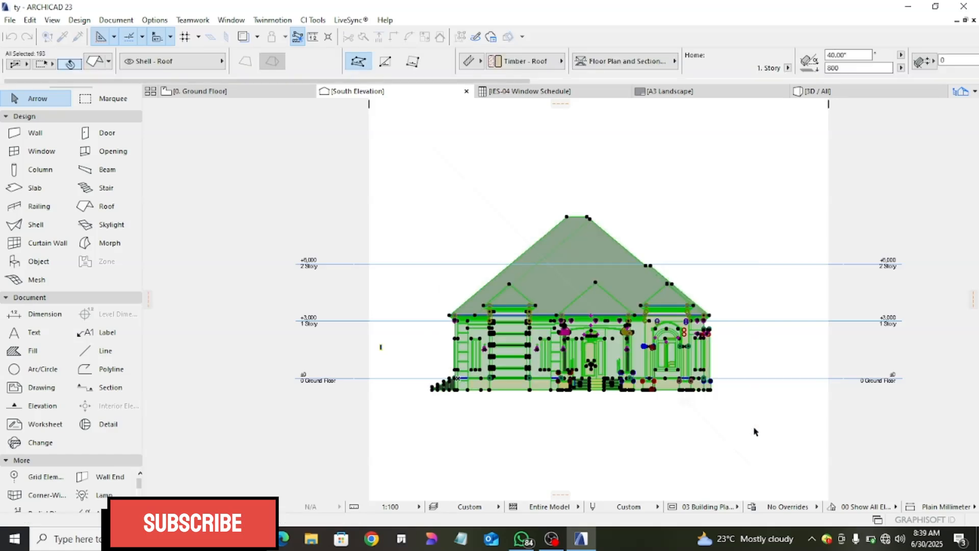
right_click(698, 225)
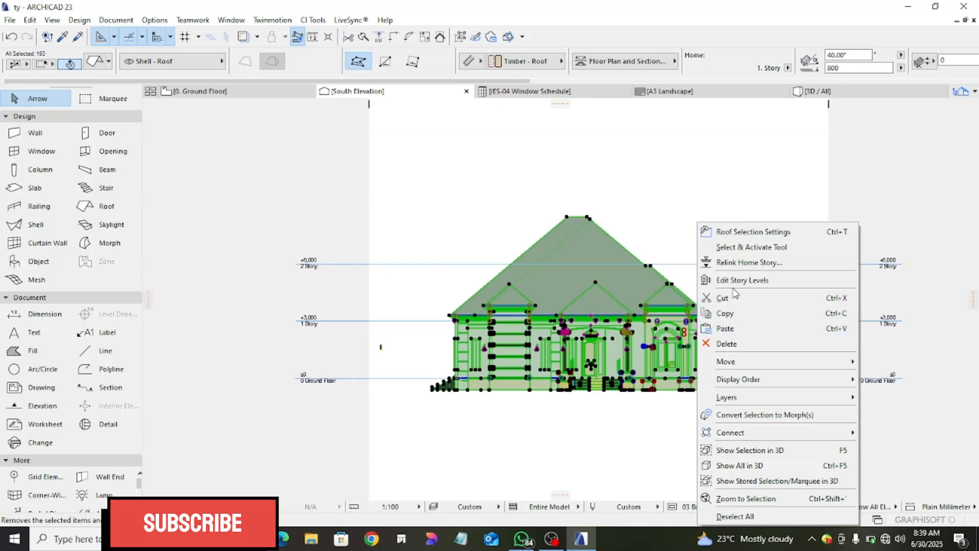
left_click(741, 320)
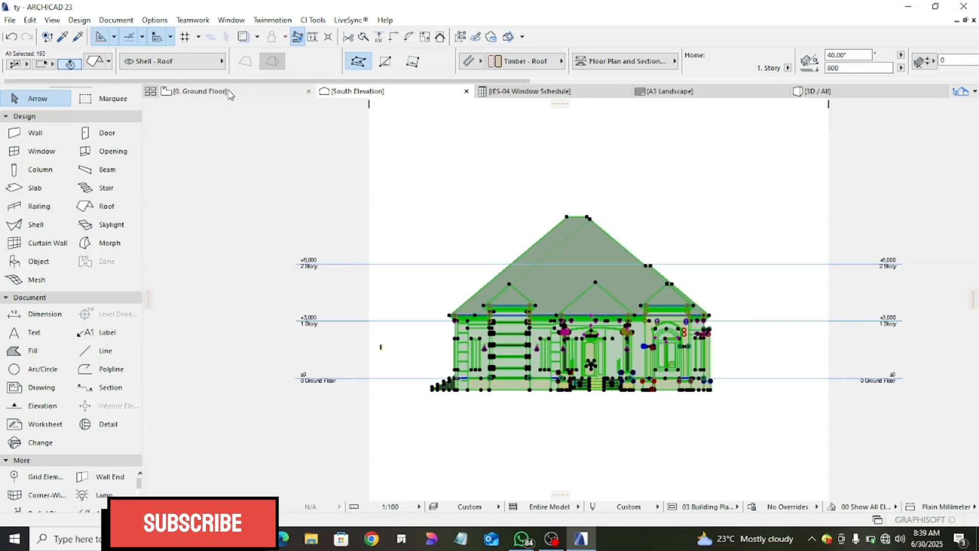
- Return to the Ground Floor plan, clear the marker selection and paste the copied elevation
mouse_move(230, 94)
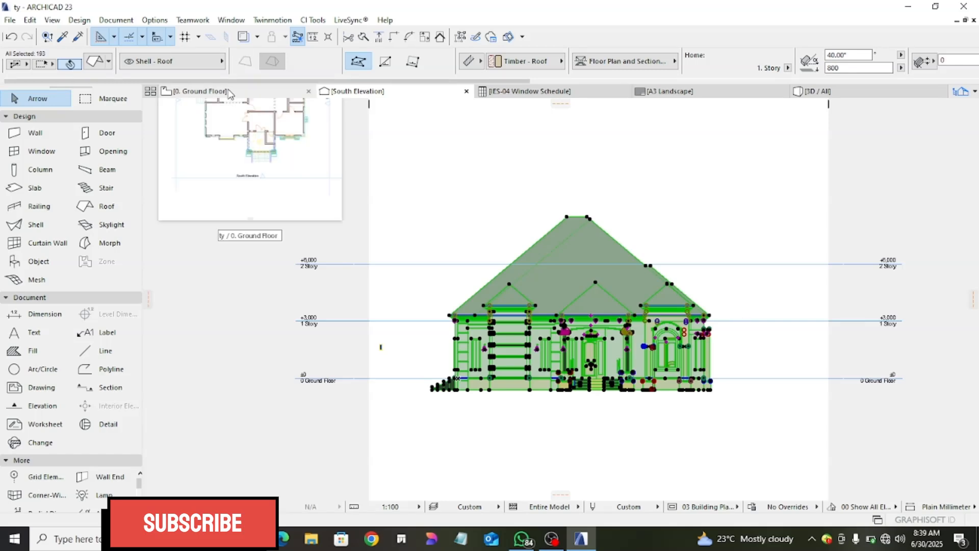
left_click(230, 92)
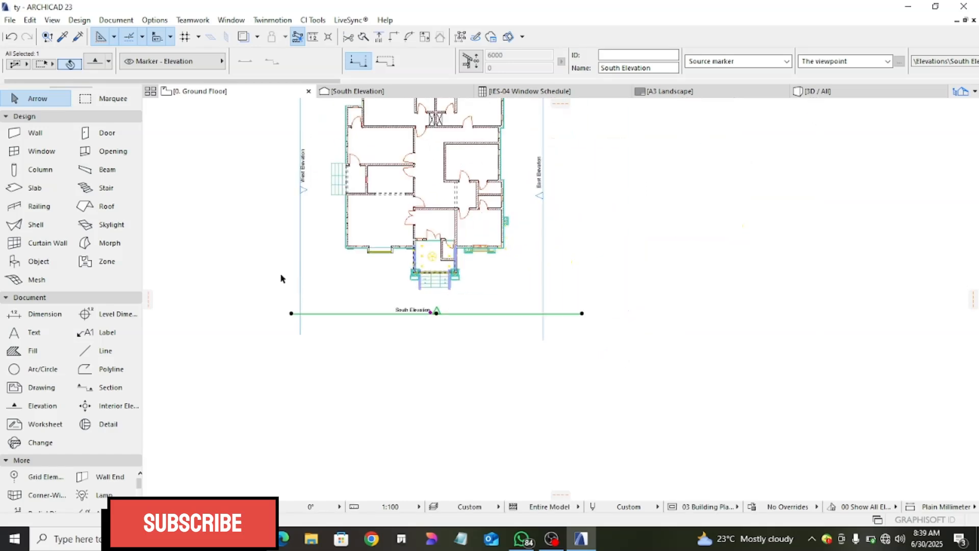
left_click(961, 95)
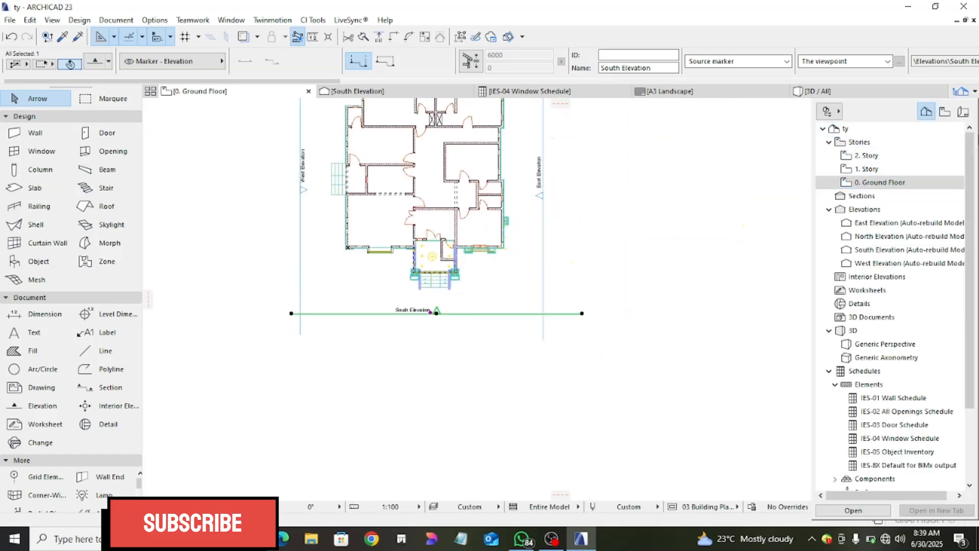
left_click(209, 93)
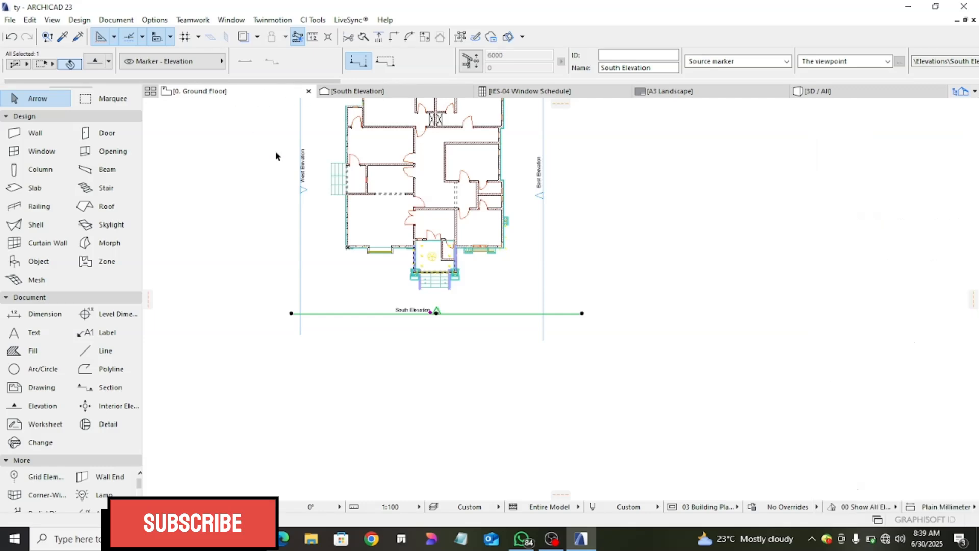
scroll(425, 220, "down", 3)
middle_click_drag(425, 222, 543, 261)
left_click(342, 227)
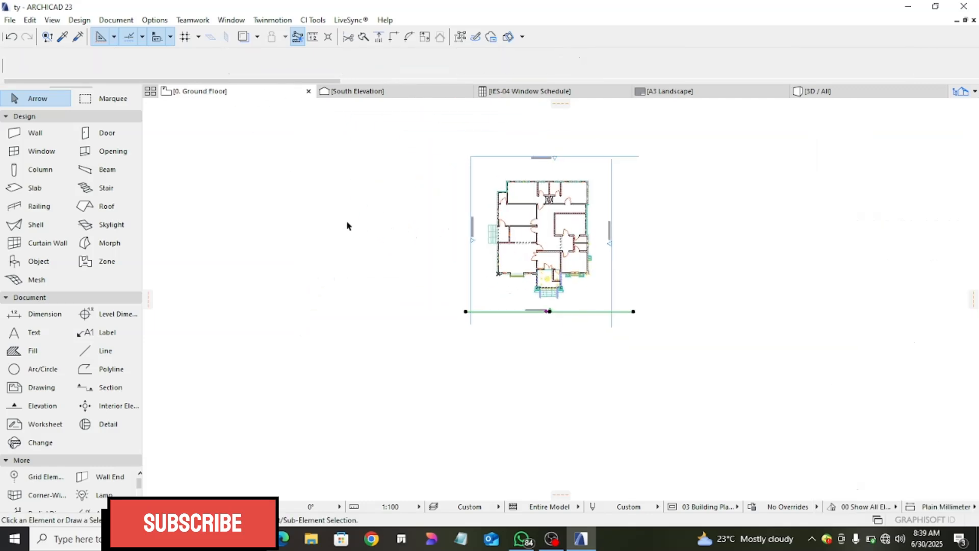
right_click(344, 235)
left_click(398, 247)
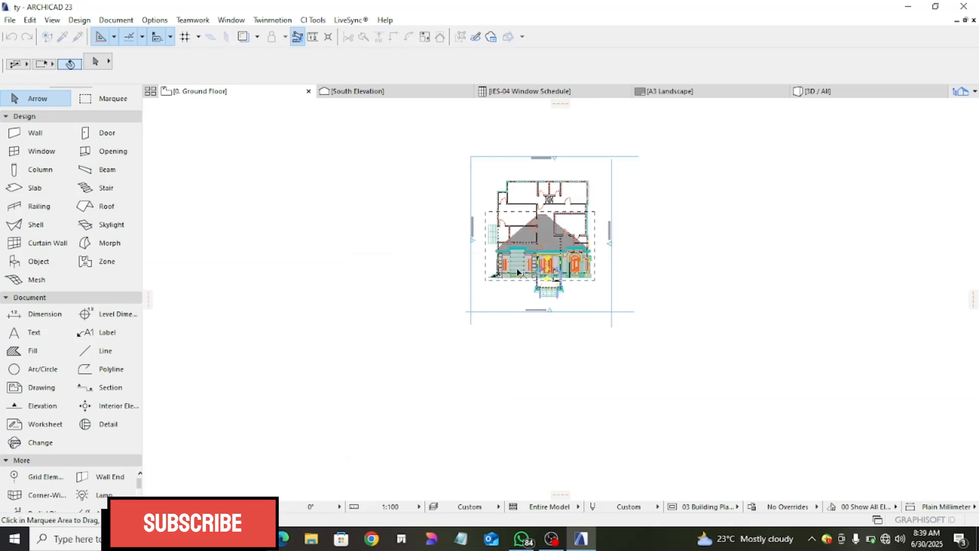
- Move the pasted elevation to the empty area west of the floor plan and confirm its placement
mouse_move(523, 264)
left_mouse_down()
mouse_move(394, 250)
mouse_move(360, 264)
left_mouse_up()
right_click(359, 263)
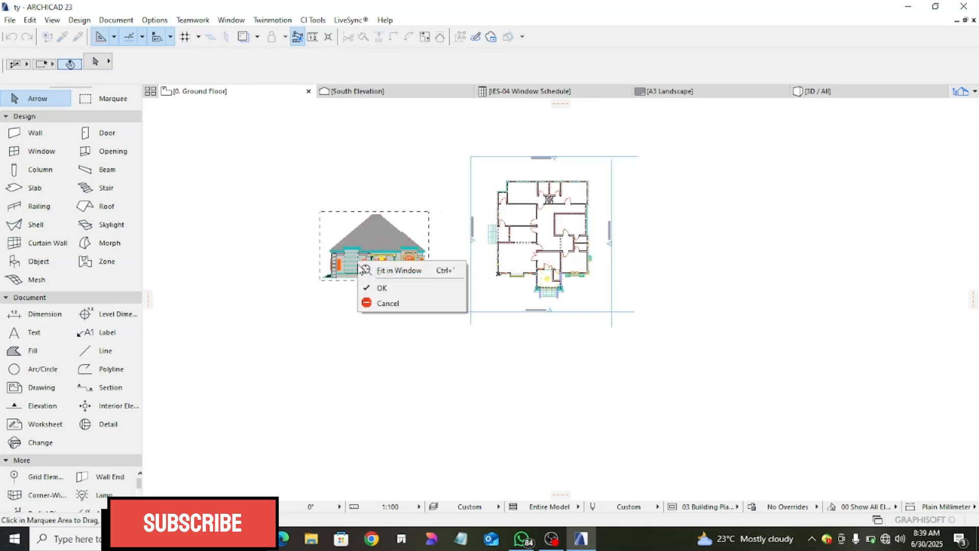
left_click(388, 287)
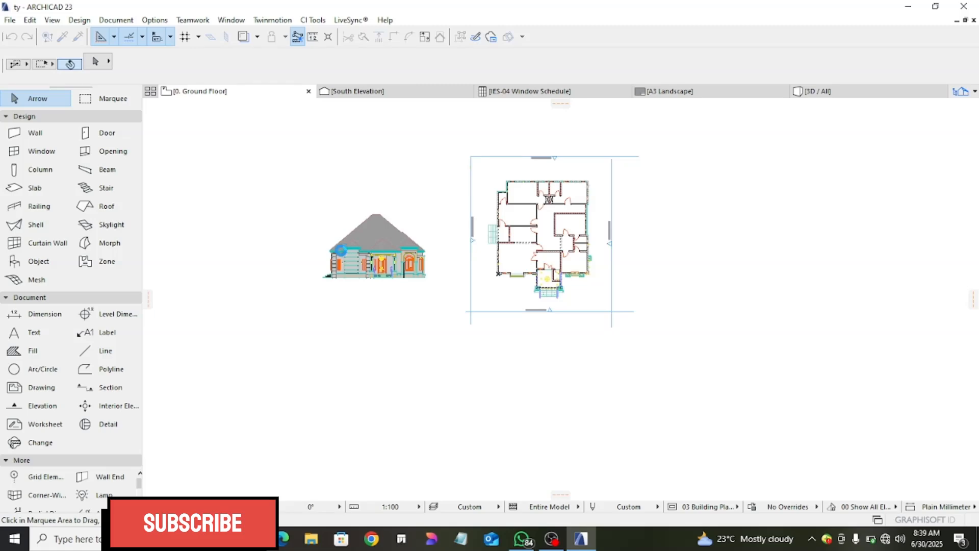
scroll(341, 258, "up", 5)
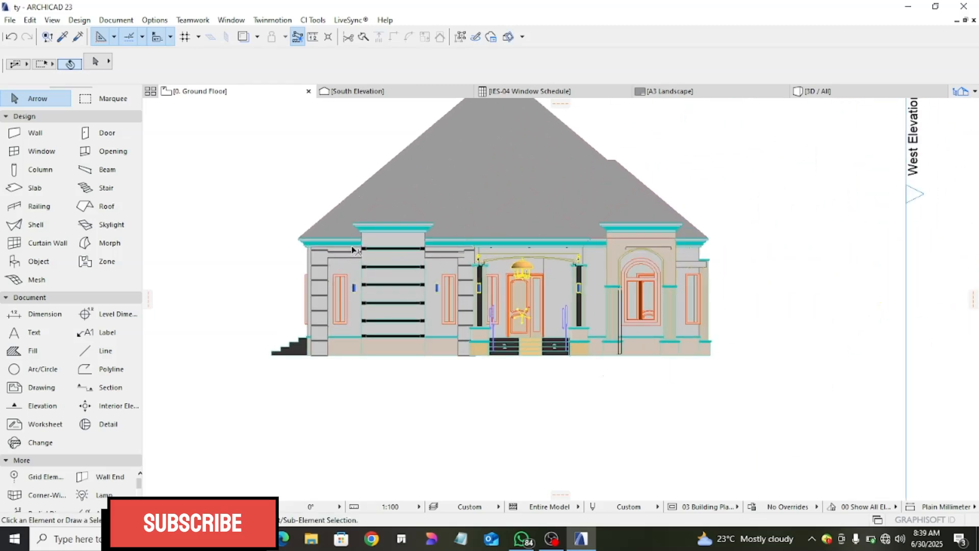
scroll(383, 255, "down", 2)
scroll(419, 267, "up", 4)
scroll(419, 269, "down", 3)
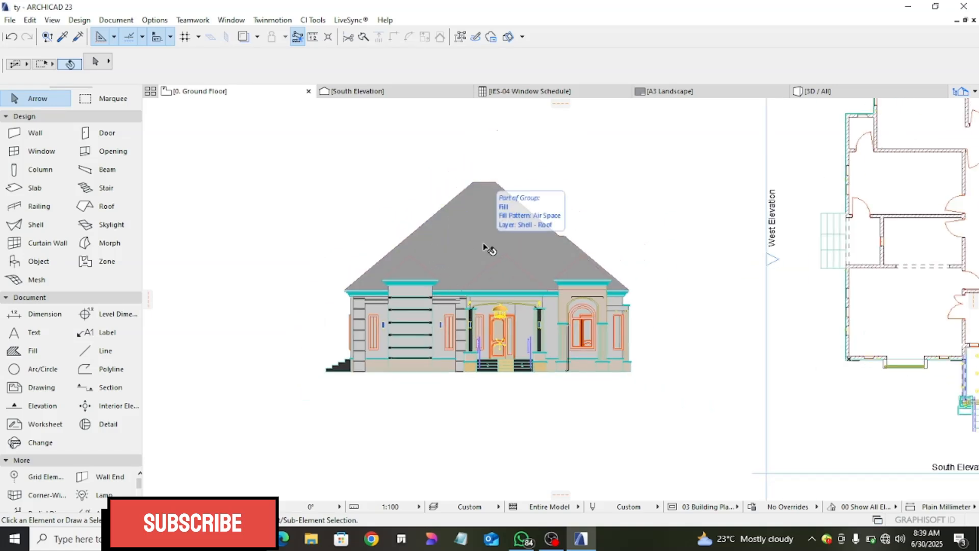
- Try to delete the pasted elevation's fills by enclosing it in a marquee and selecting all fills
left_click(459, 37)
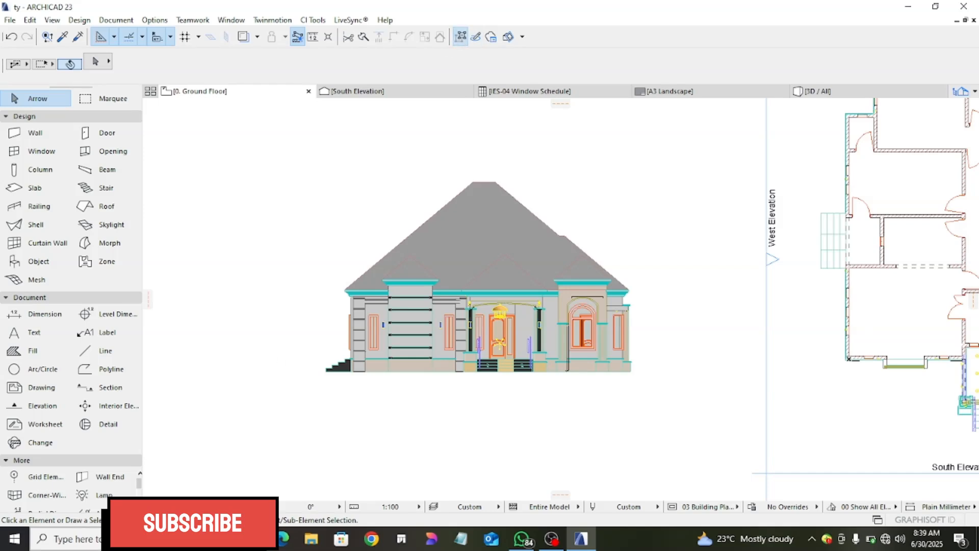
left_click(460, 39)
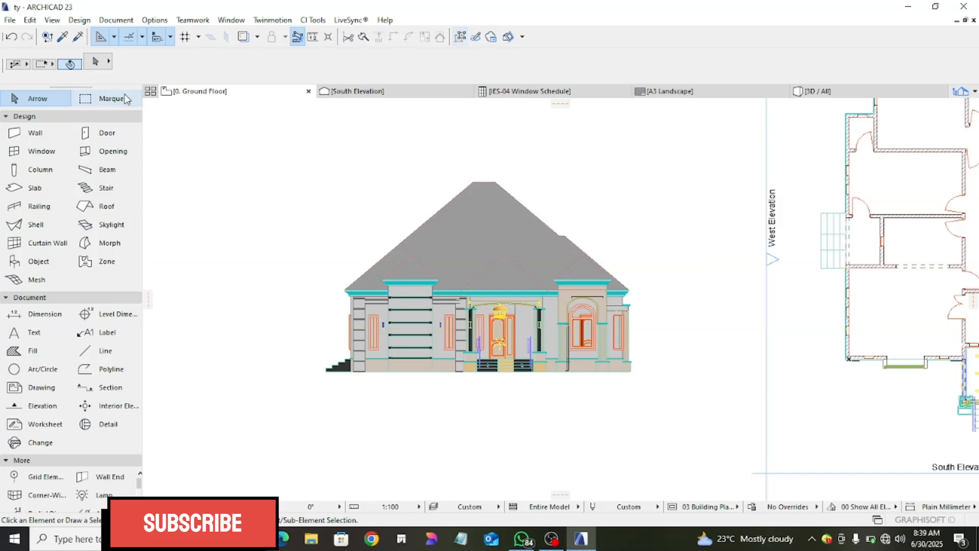
left_click(104, 99)
left_click(285, 123)
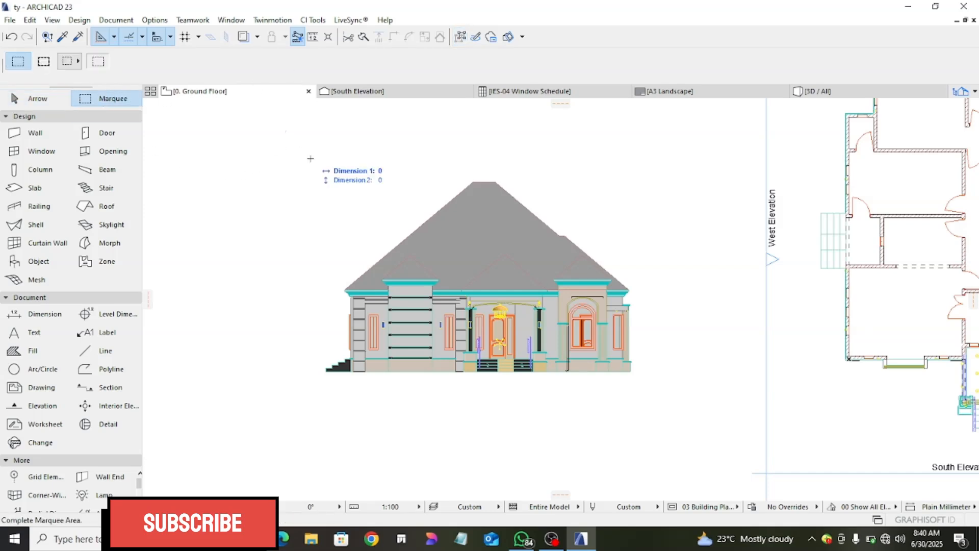
left_click(688, 410)
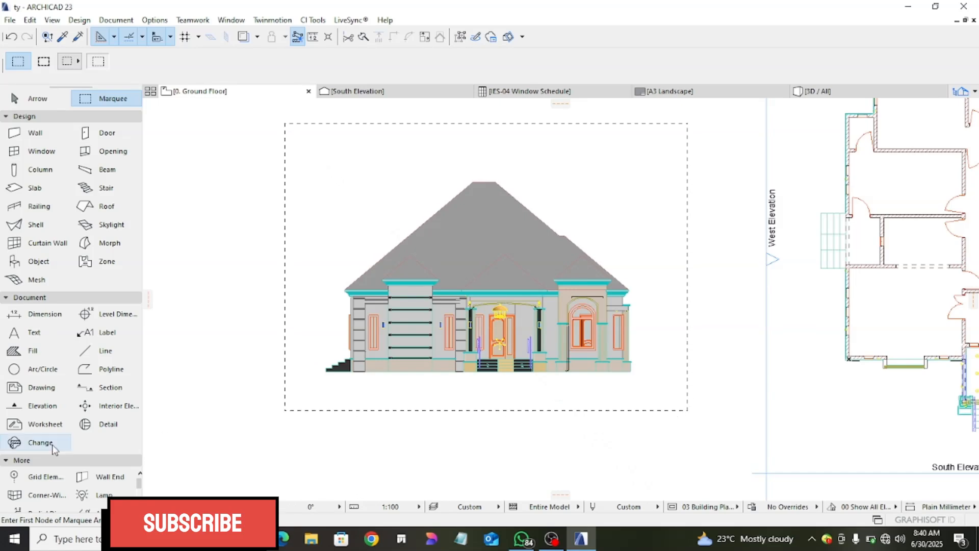
left_click(34, 351)
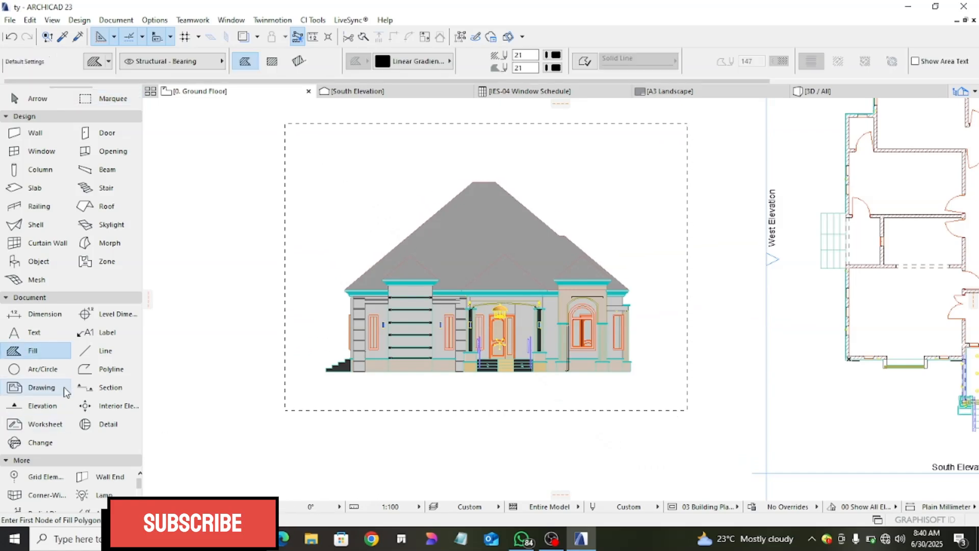
key("ctrl+a")
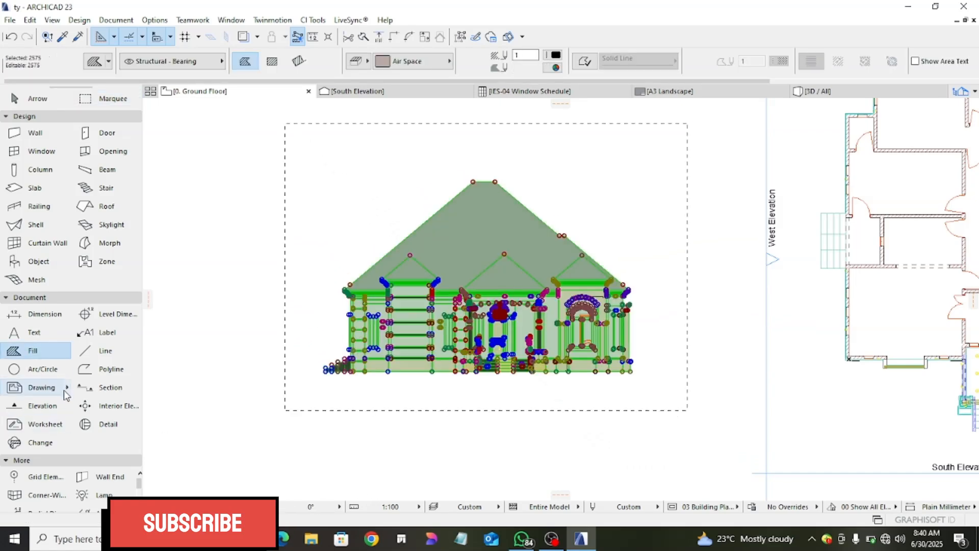
key("Delete")
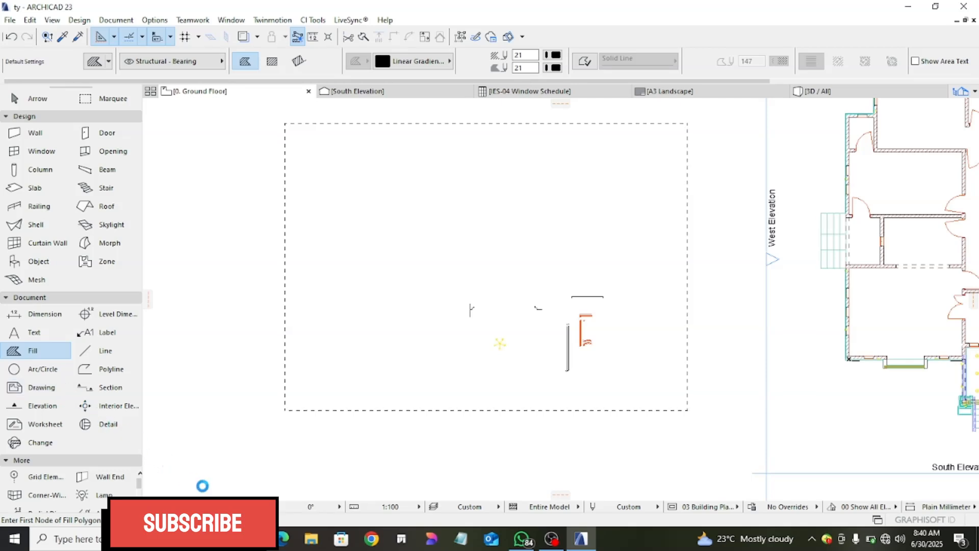
- Undo the deletion of the elevation's elements and clear the marquee
key("ctrl+z")
key("Escape")
key("Escape")
key("Escape")
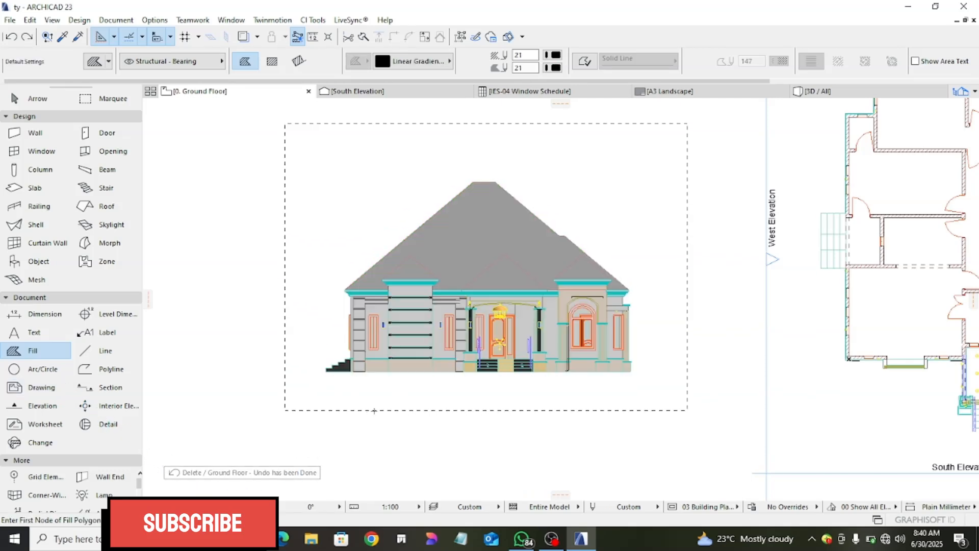
- Suspend groups, enclose the pasted elevation in a marquee and delete all fills inside it
left_click(462, 38)
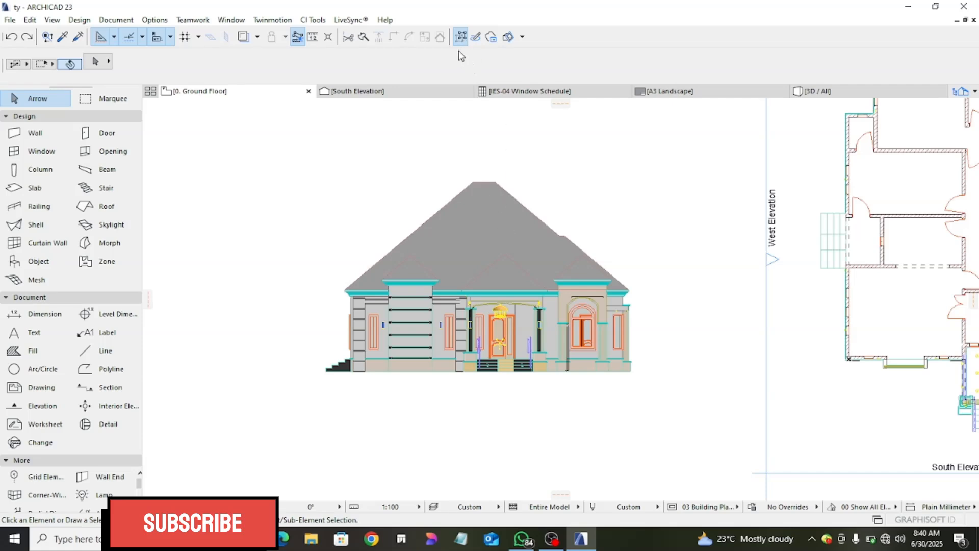
left_click(110, 98)
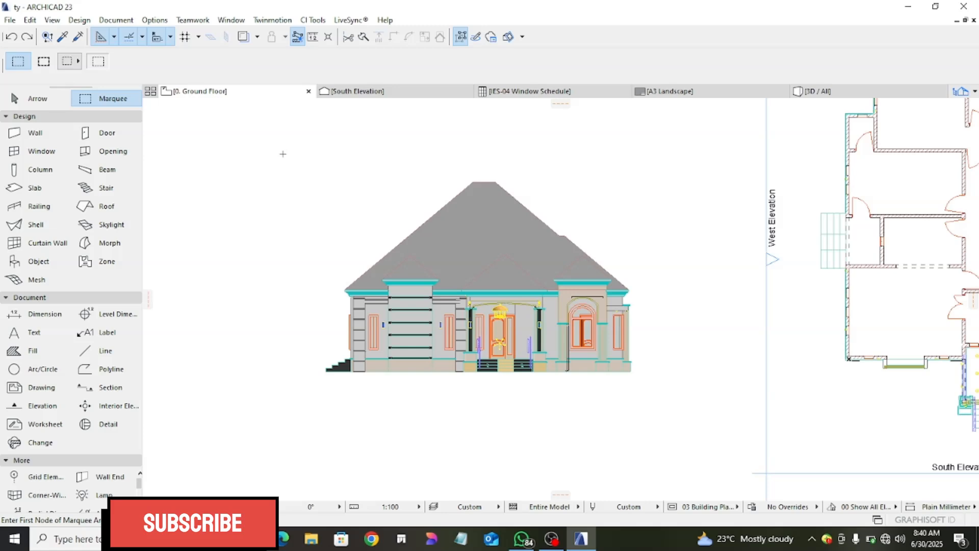
left_click(302, 126)
left_click(702, 414)
left_click(34, 351)
key("ctrl+a")
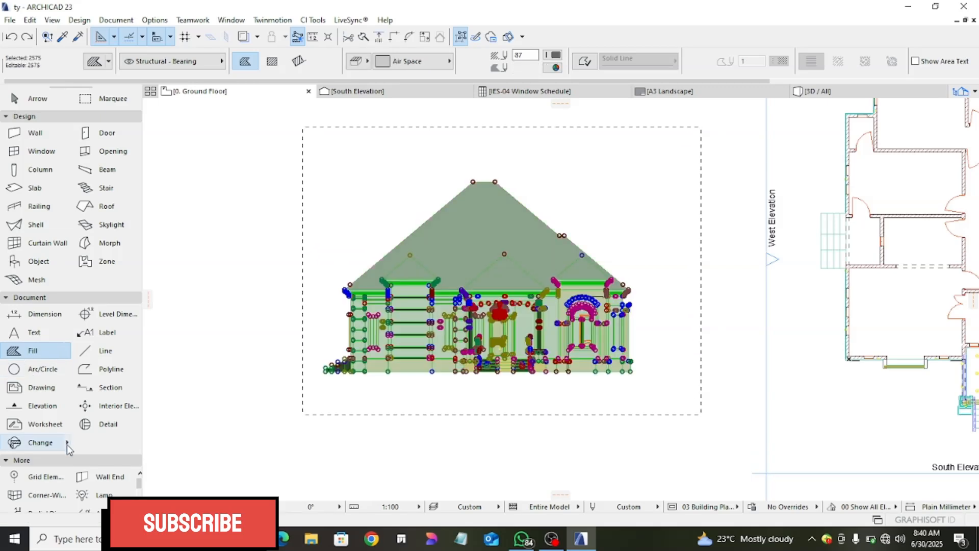
key("Delete")
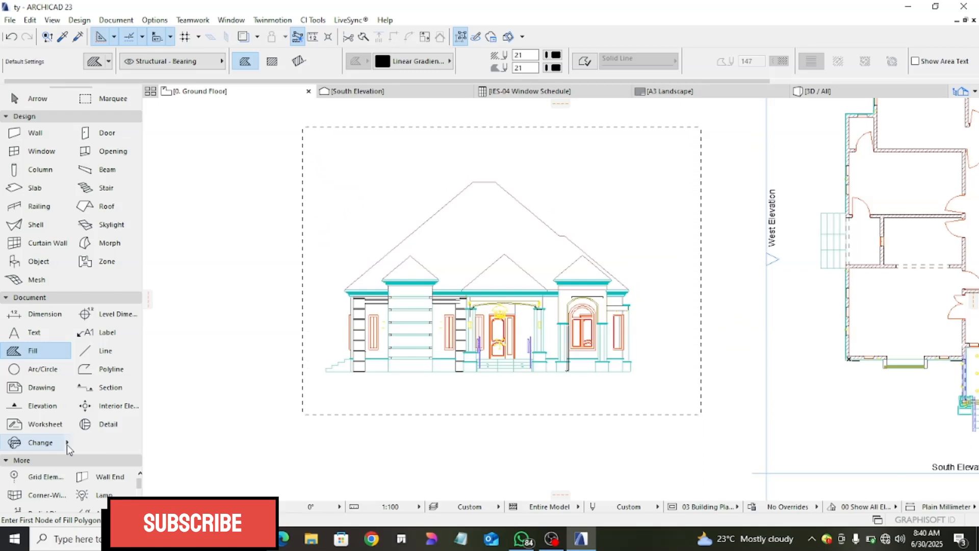
- Select all lines of the elevation within the marquee, set their pen to 1, and clear the selection and marquee
left_click(106, 352)
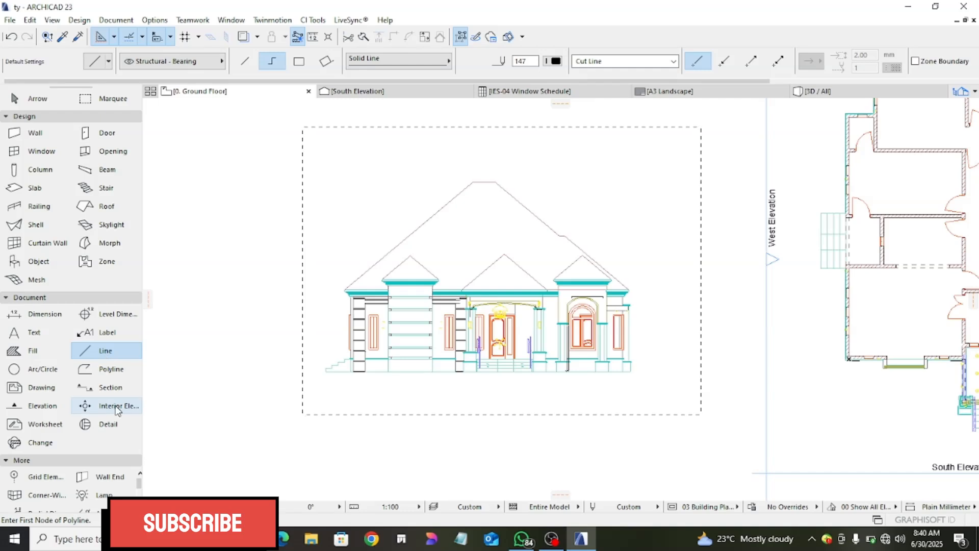
key("ctrl+a")
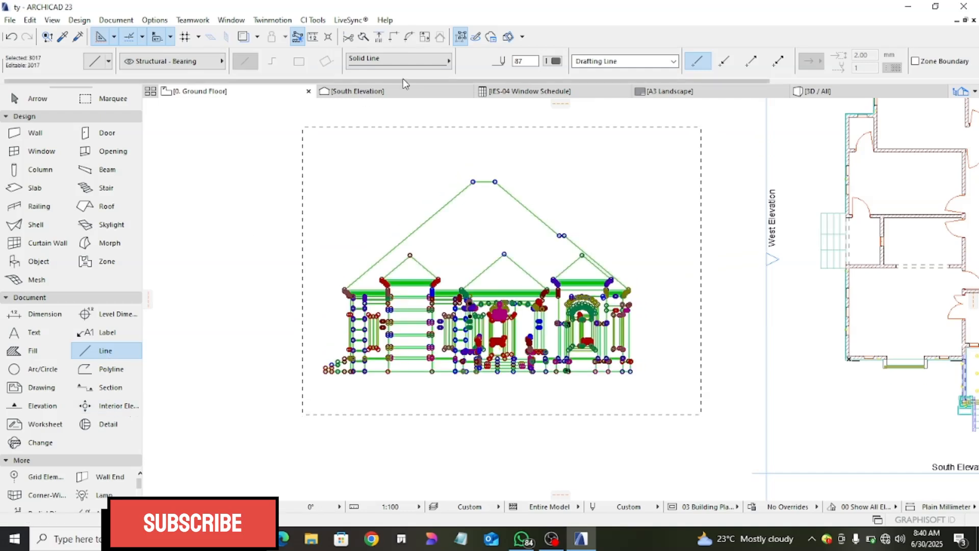
left_click(552, 62)
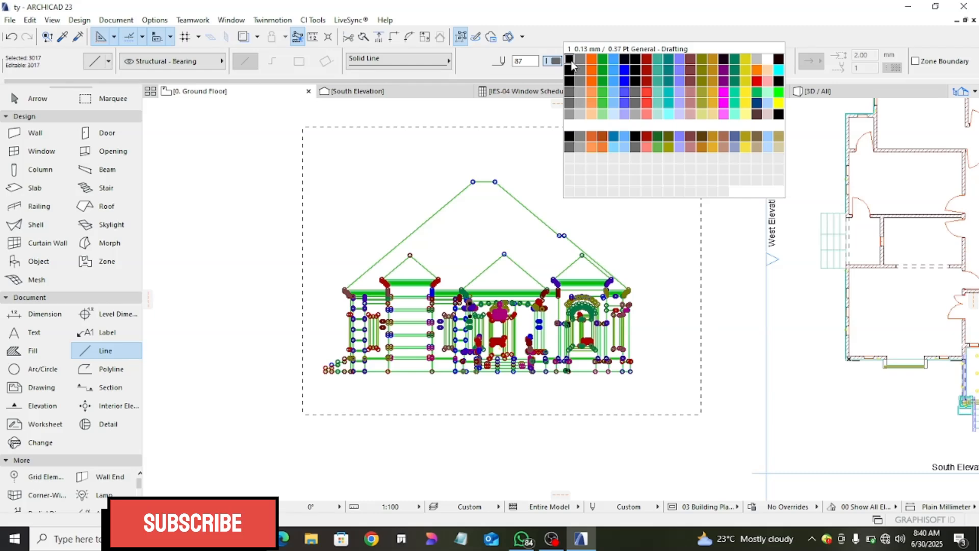
left_click(570, 61)
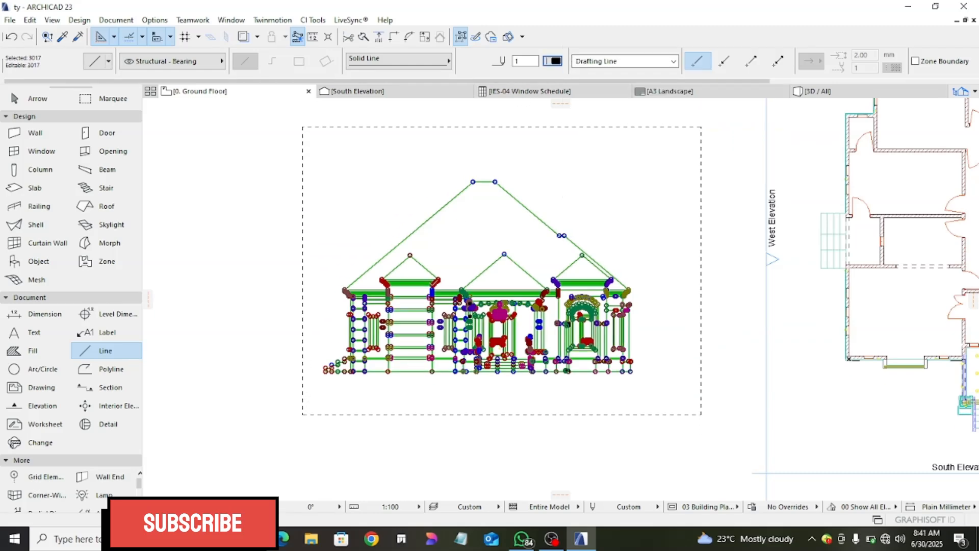
key("Escape")
scroll(436, 337, "up", 3)
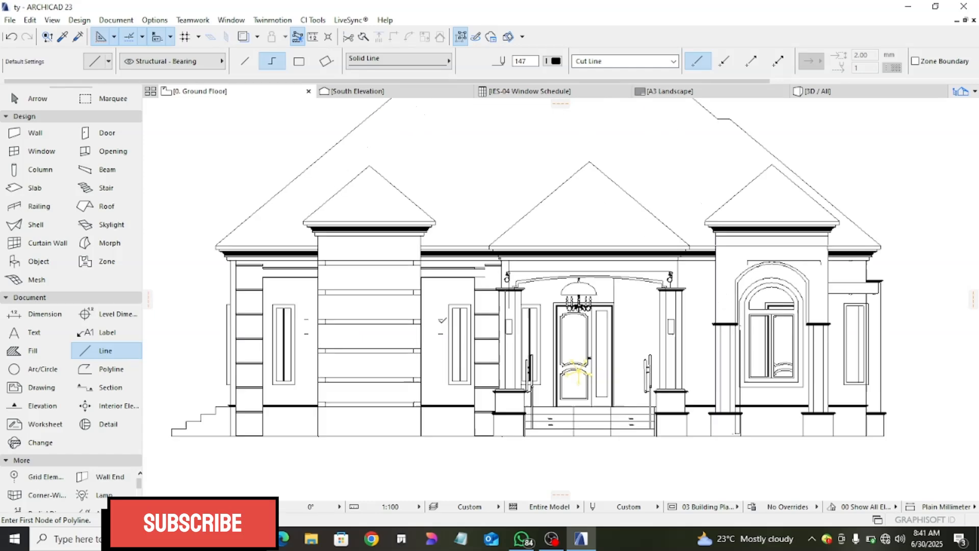
key("Escape")
- Delete the leftover yellow star-shaped symbol over the elevation's entrance door
scroll(587, 368, "up", 3)
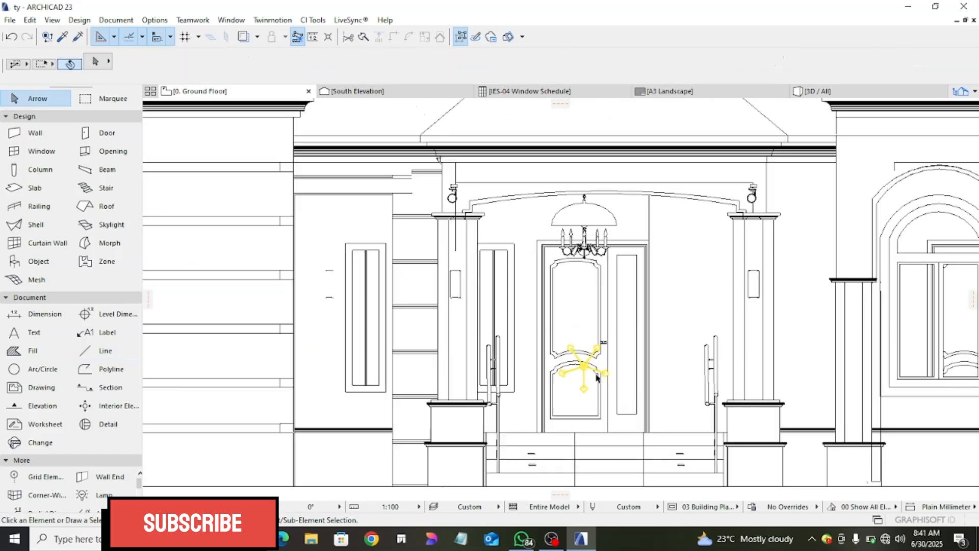
left_click(586, 367)
key("Escape")
scroll(582, 372, "down", 5)
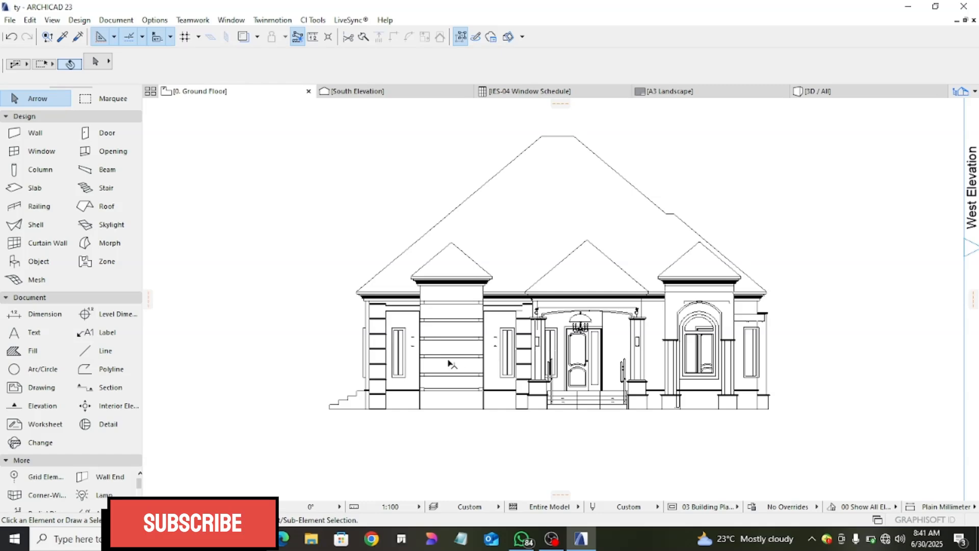
- Examine the front facade's wall, column and base finishes in the 3D view
scroll(449, 363, "down", 5)
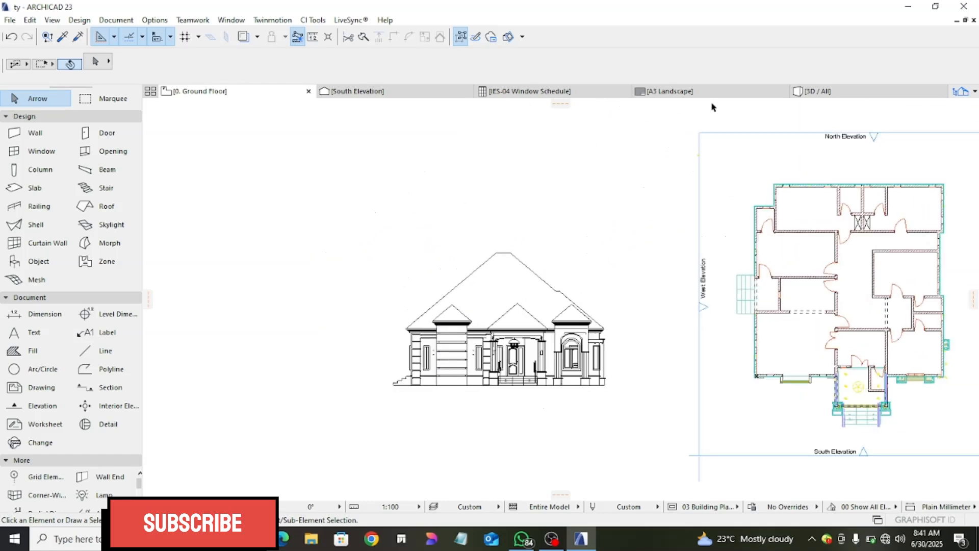
left_click(812, 91)
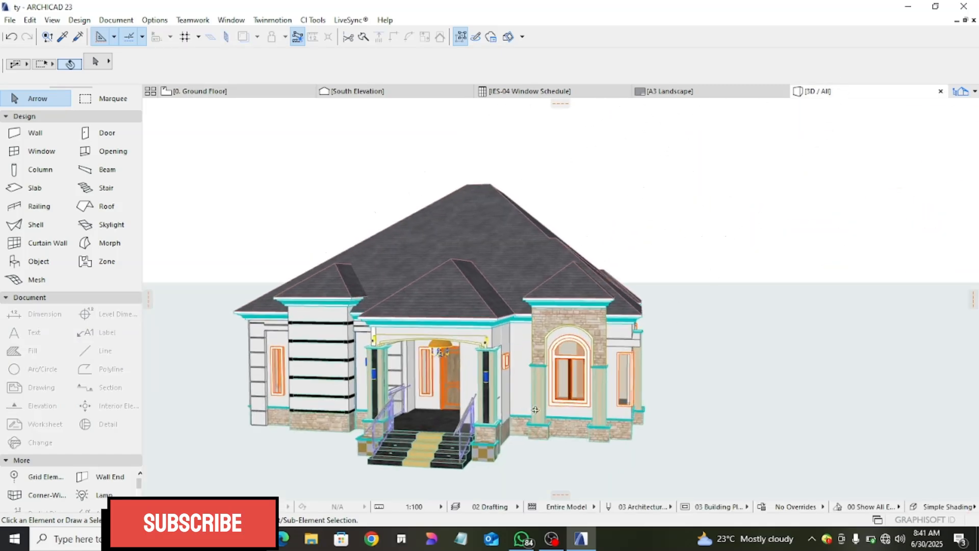
middle_click_drag(536, 410, 450, 411, "shift")
scroll(450, 411, "up", 4)
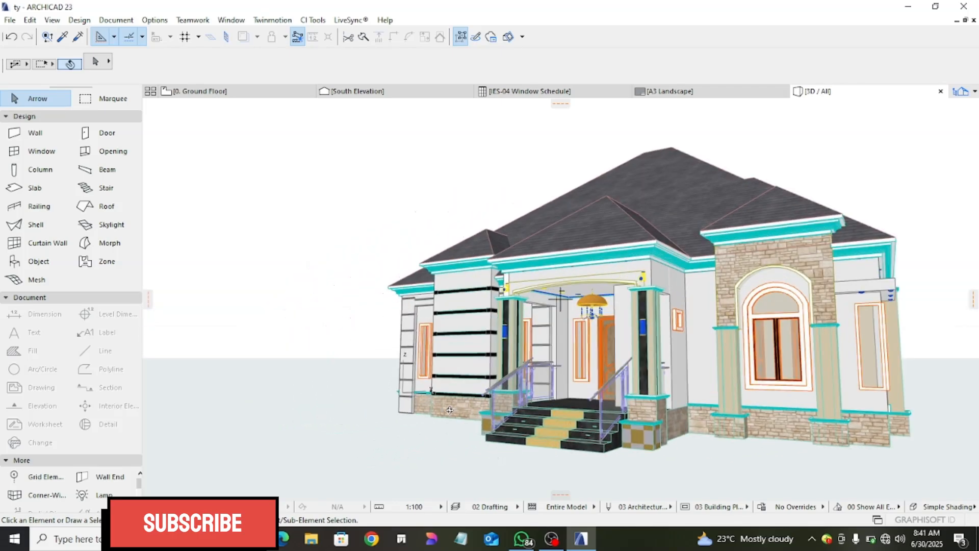
scroll(450, 410, "up", 8)
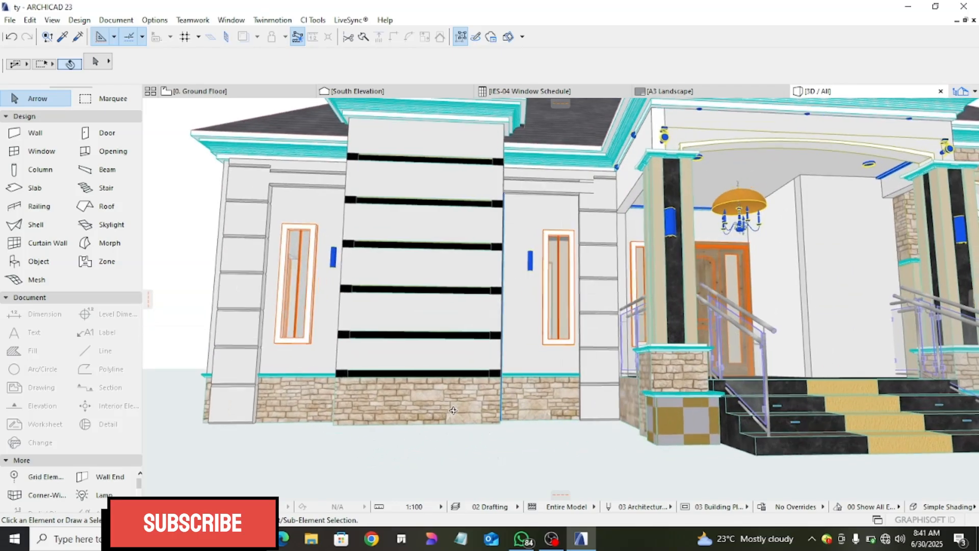
scroll(453, 410, "down", 10)
middle_click_drag(453, 410, 373, 406, "shift")
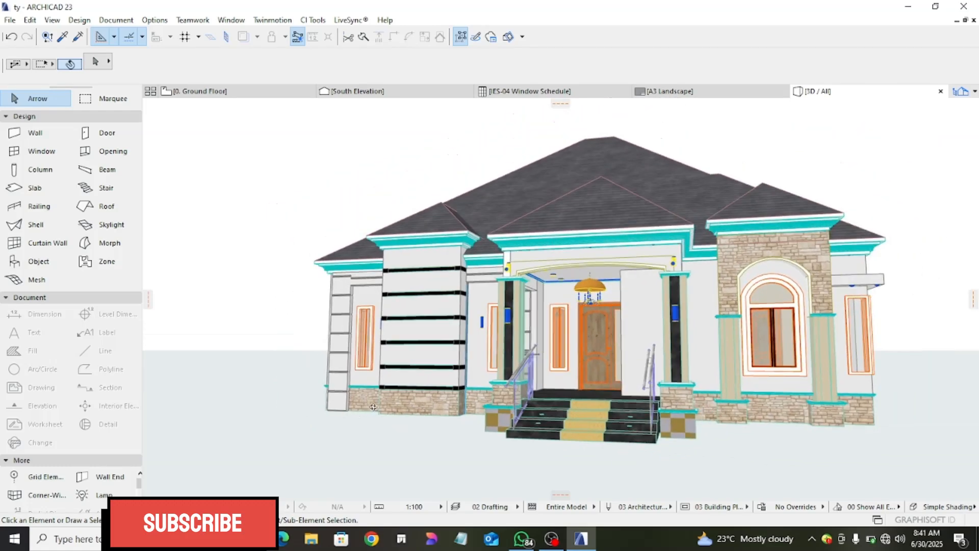
scroll(750, 250, "down", 2)
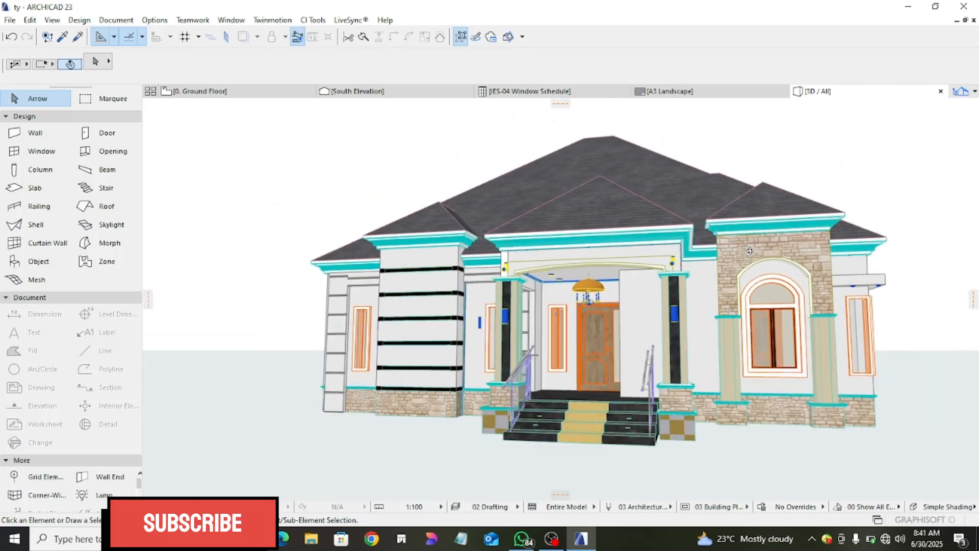
scroll(569, 391, "up", 3)
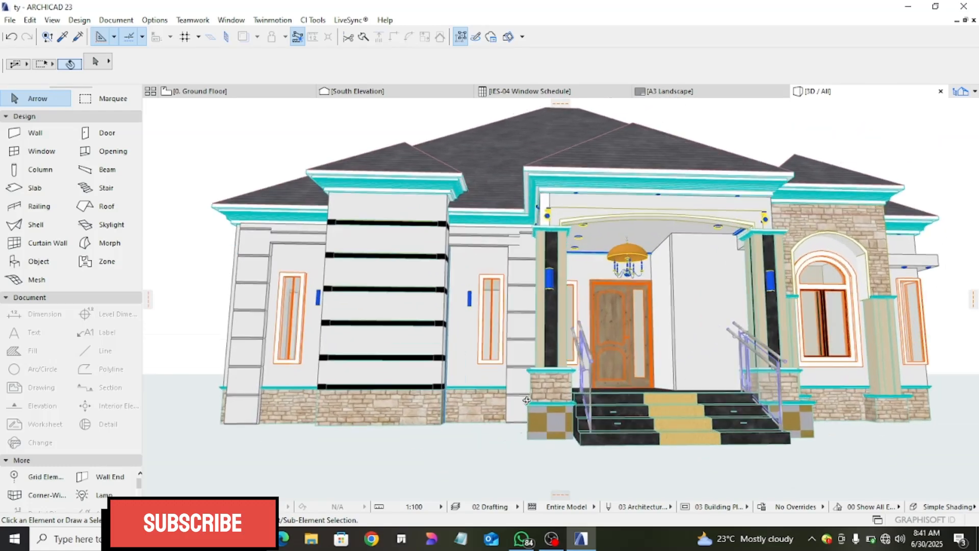
scroll(540, 392, "down", 2)
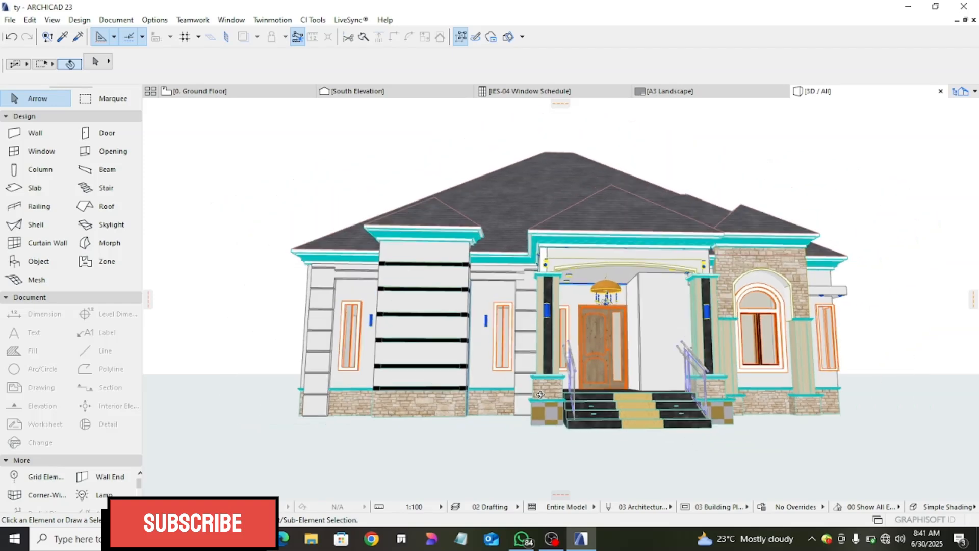
- Return to the Ground Floor plan and set the default fill pattern to Brick - Running Bond - 26/7.5
left_click(241, 95)
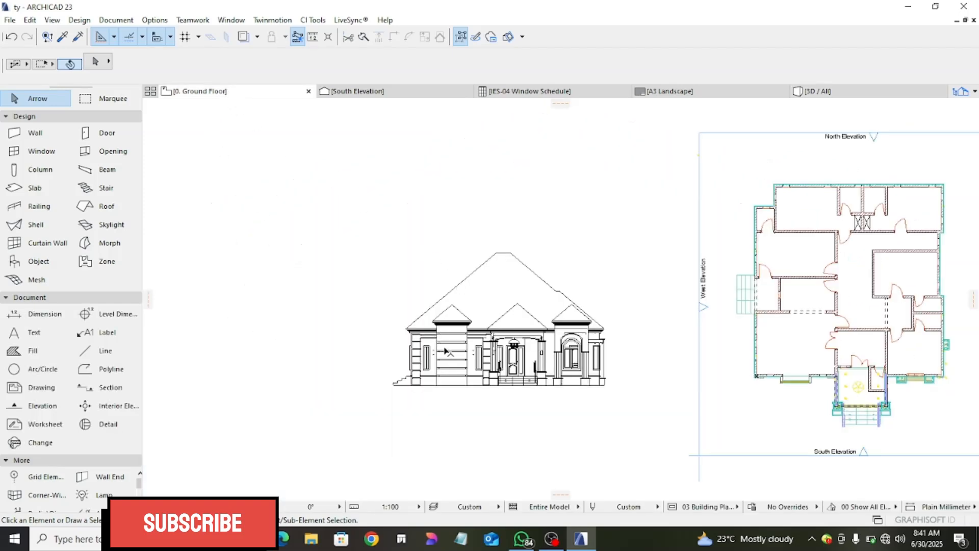
double_click(33, 351)
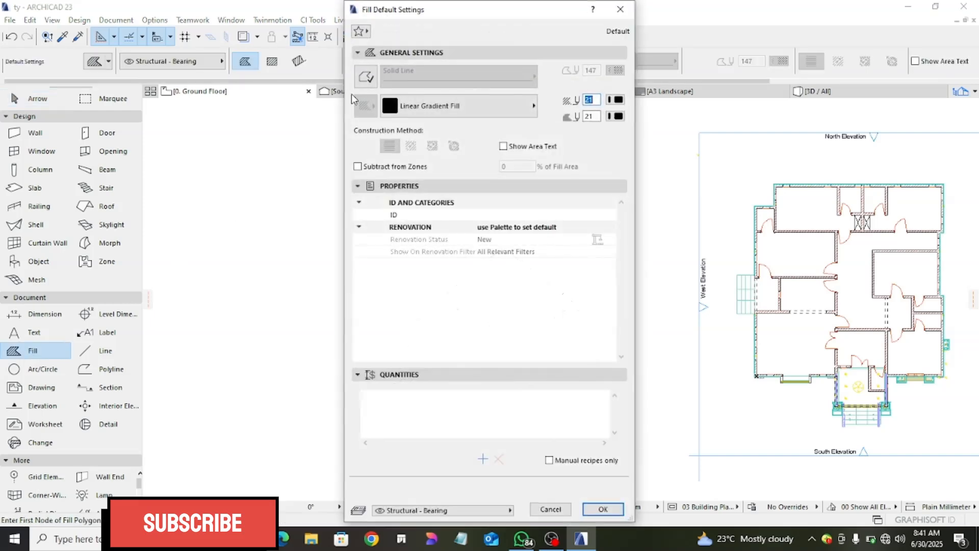
left_click(621, 9)
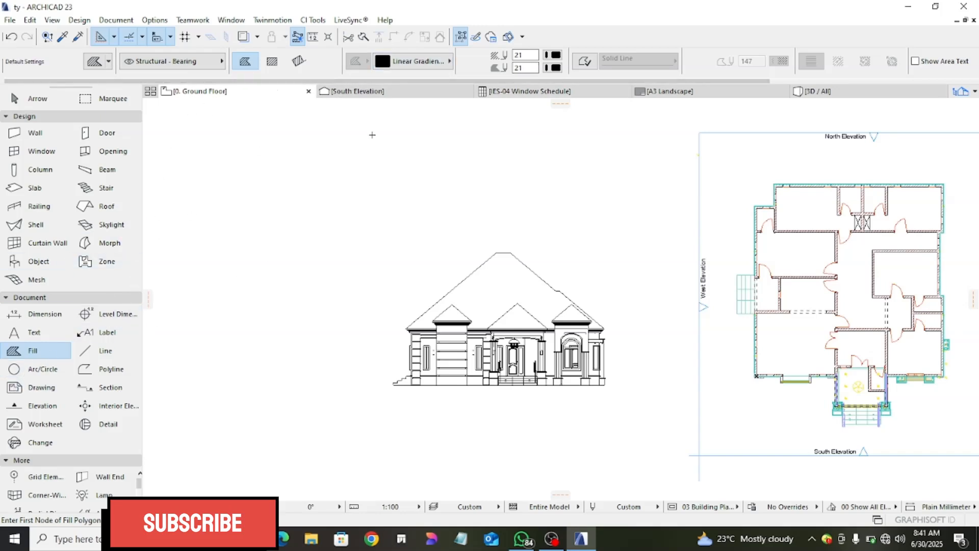
left_click(410, 63)
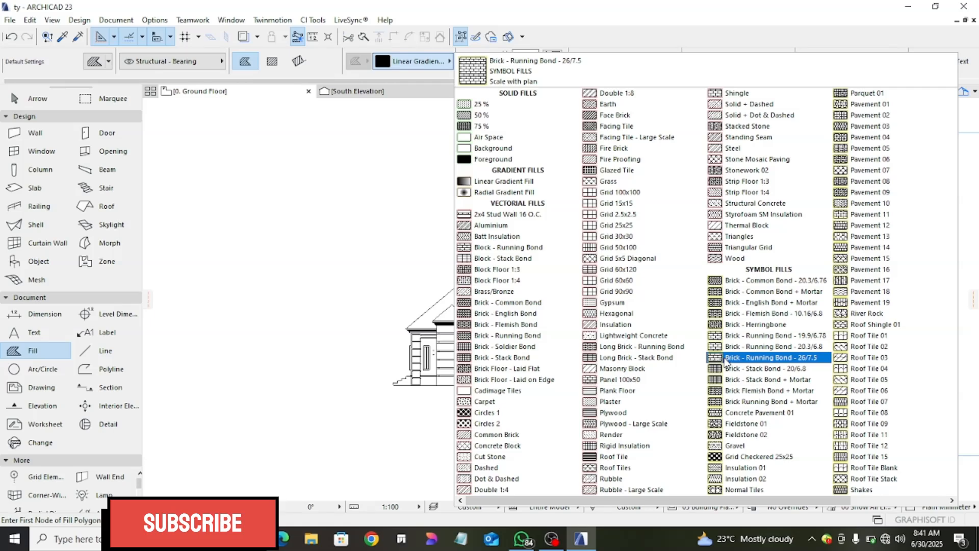
left_click(770, 358)
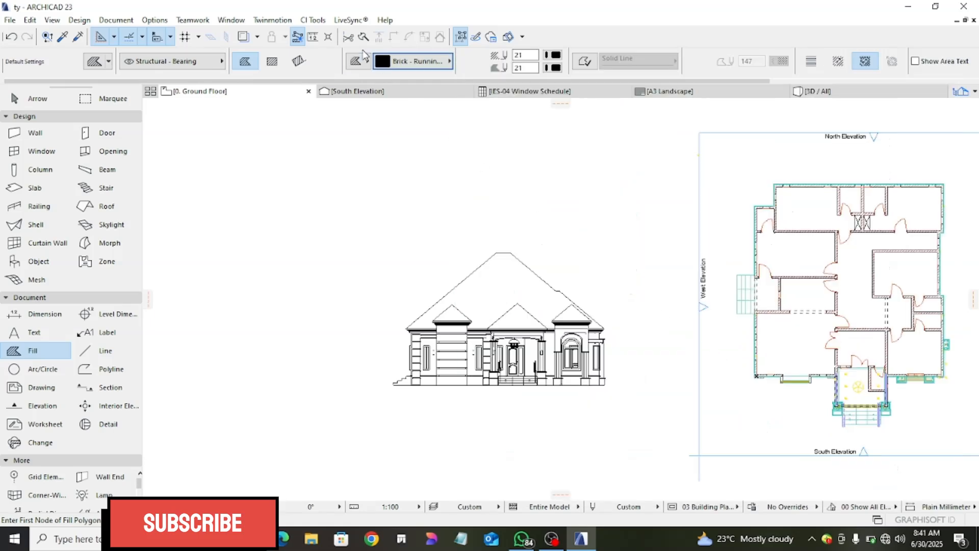
- Set the default fill's background pen to 19 (white) and its foreground pen to 141 (black)
left_click(556, 68)
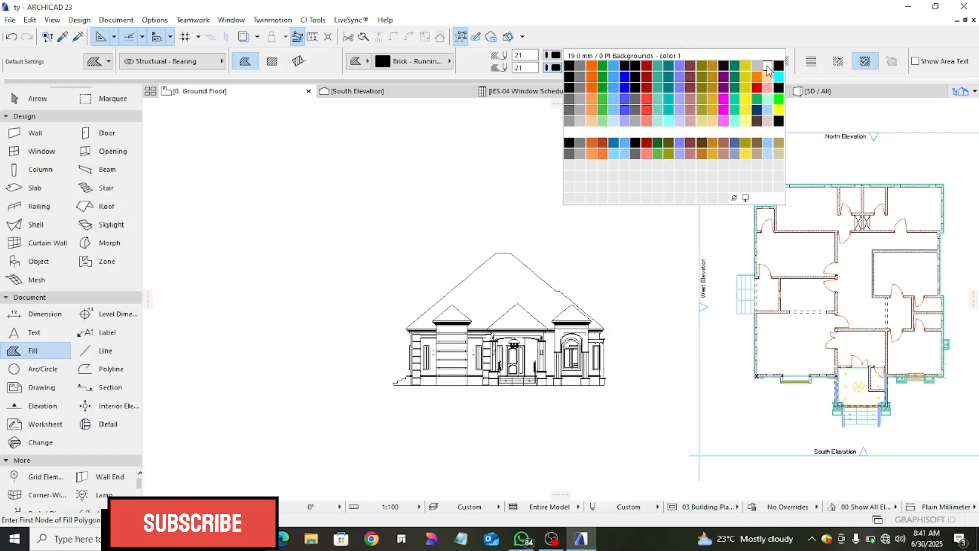
left_click(768, 67)
left_click(556, 56)
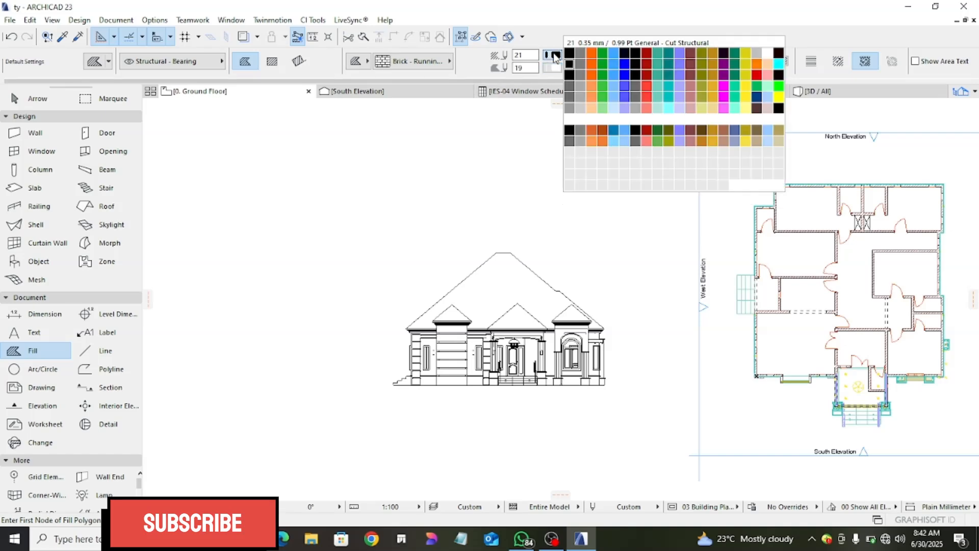
left_click(572, 131)
scroll(452, 357, "up", 3)
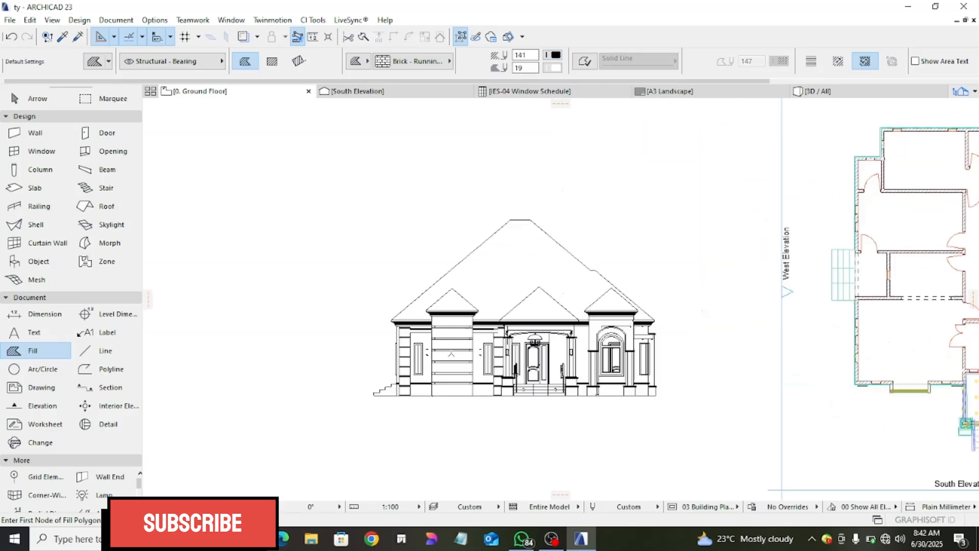
scroll(614, 404, "up", 5)
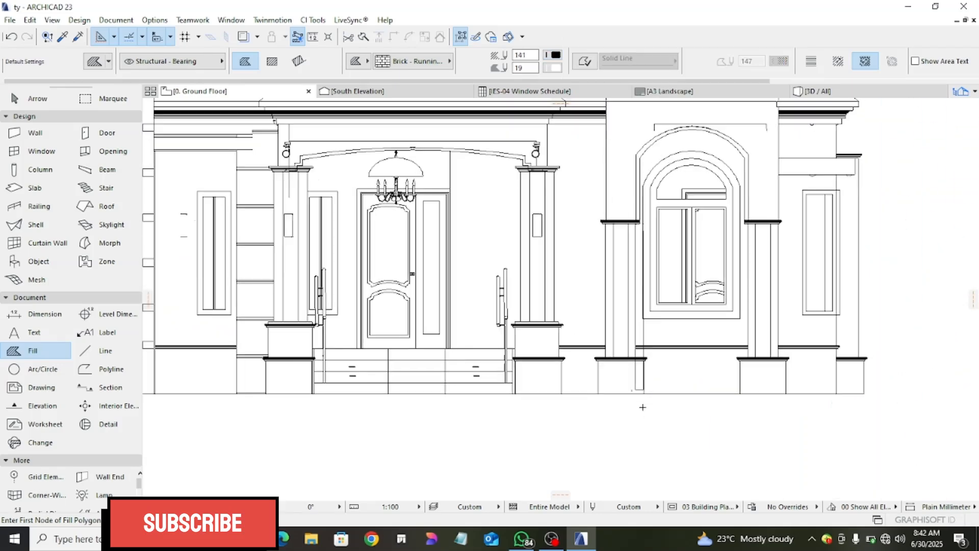
- Delete the stray horizontal line and its short end ticks above the arched window
middle_click_drag(609, 282, 547, 385)
scroll(597, 266, "up", 1)
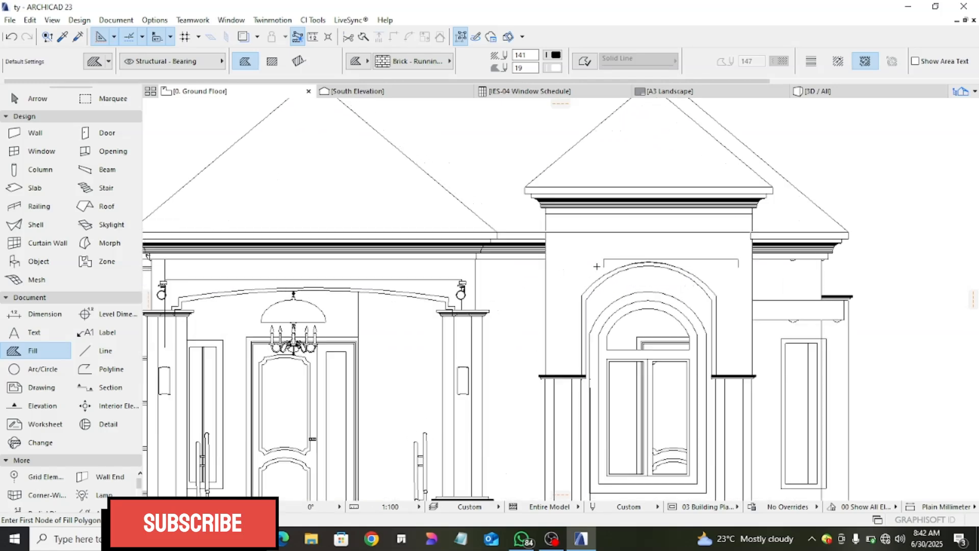
key("Escape")
left_click(614, 259)
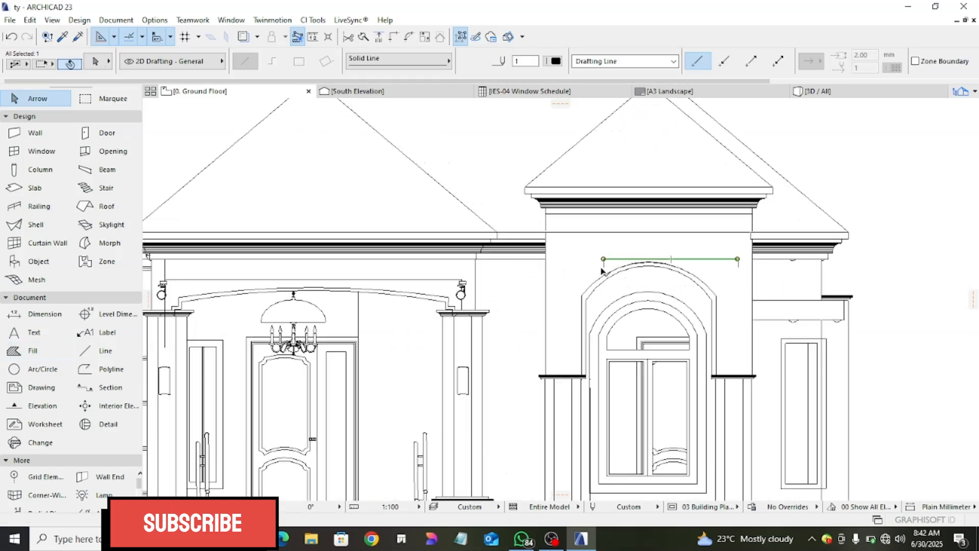
left_click(732, 270)
scroll(707, 267, "down", 2)
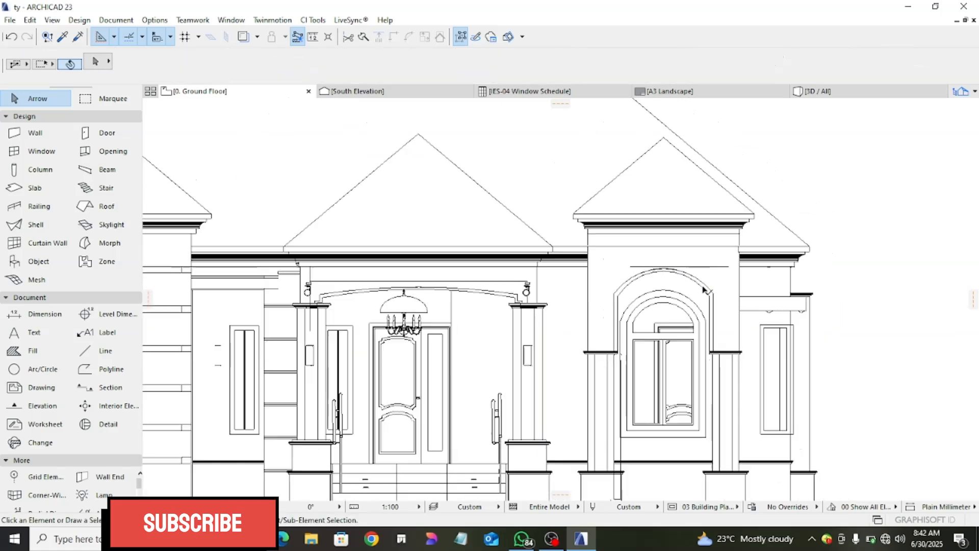
left_click(707, 268)
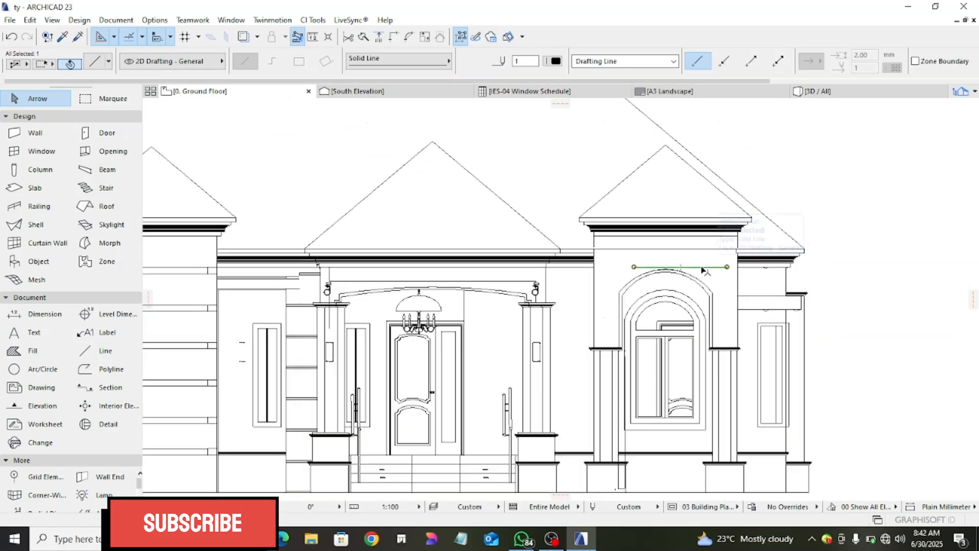
left_click(698, 272)
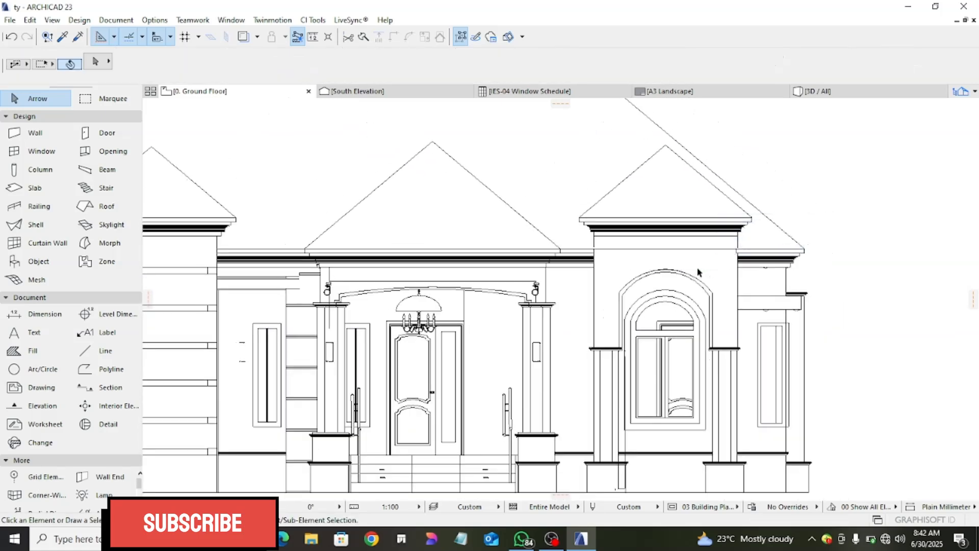
- Check which walls around the arched window have a stone or brick finish in the 3D view, and return to the Ground Floor plan
left_click(30, 350)
scroll(571, 287, "up", 3)
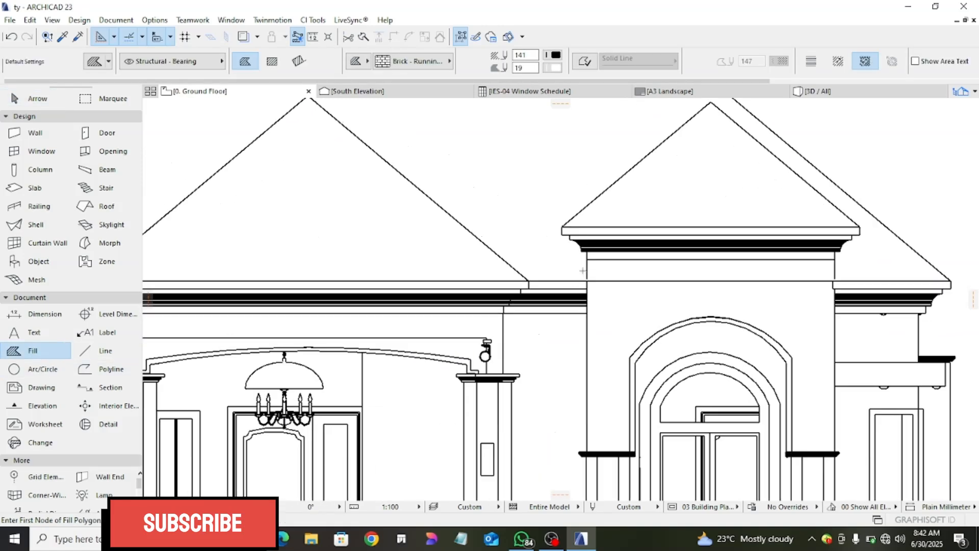
scroll(588, 287, "up", 1)
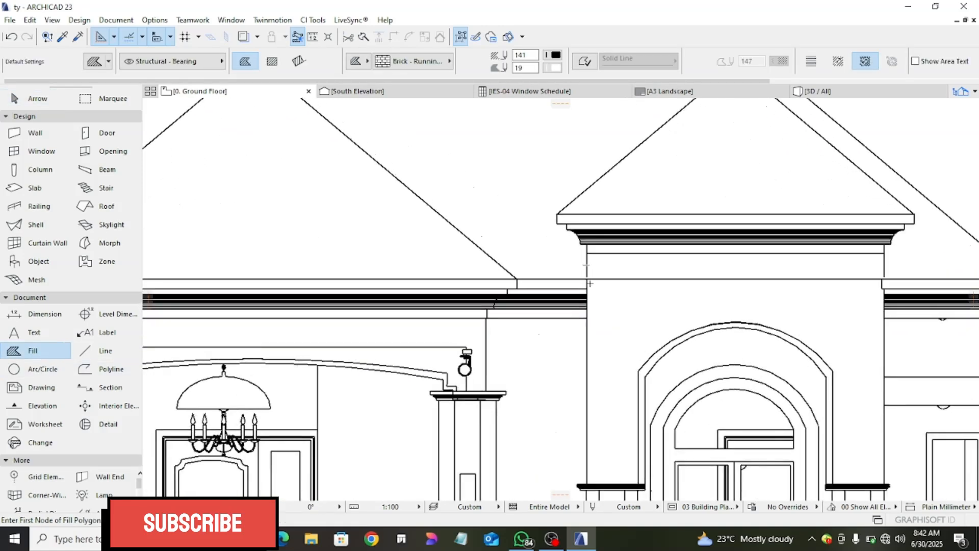
scroll(590, 283, "down", 5)
left_click(816, 91)
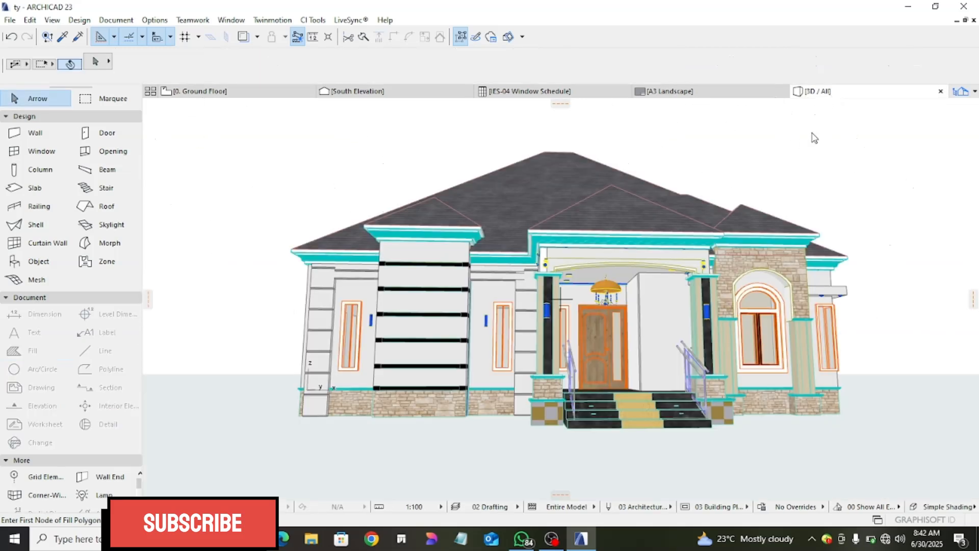
scroll(743, 258, "up", 2)
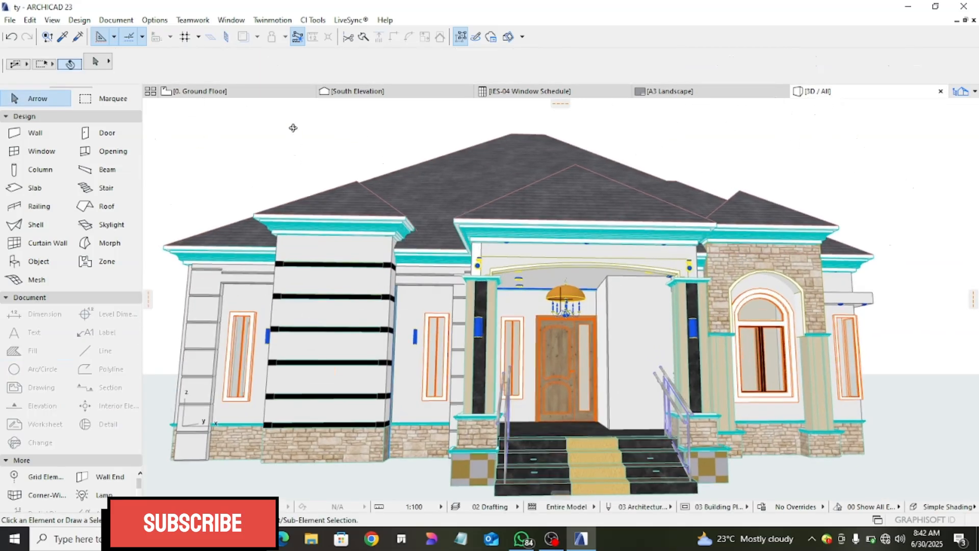
left_click(270, 94)
scroll(590, 276, "up", 2)
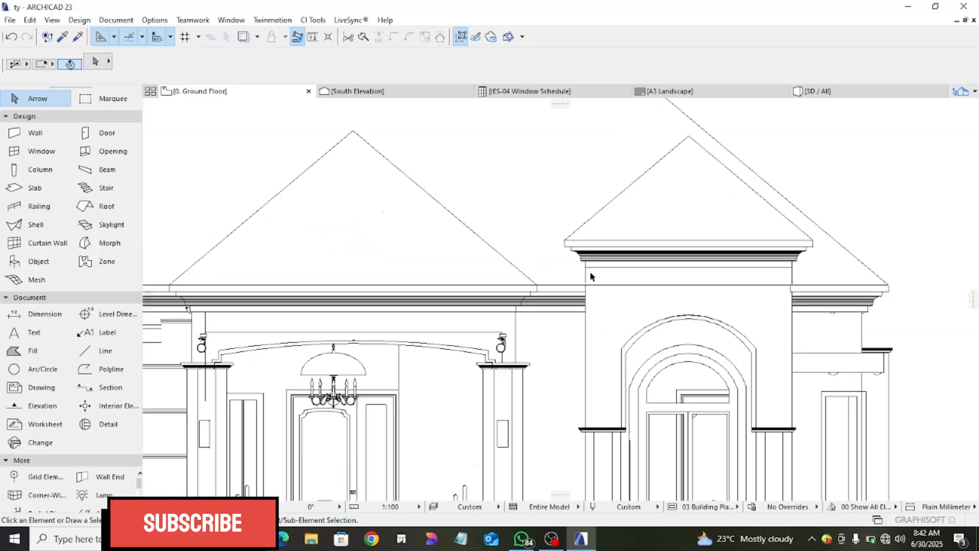
left_click(31, 351)
scroll(609, 274, "up", 2)
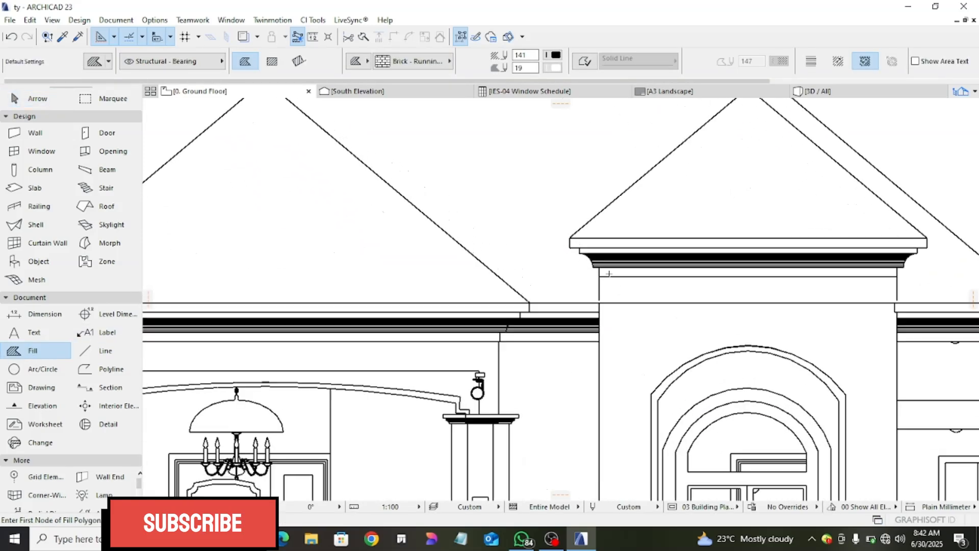
key("Escape")
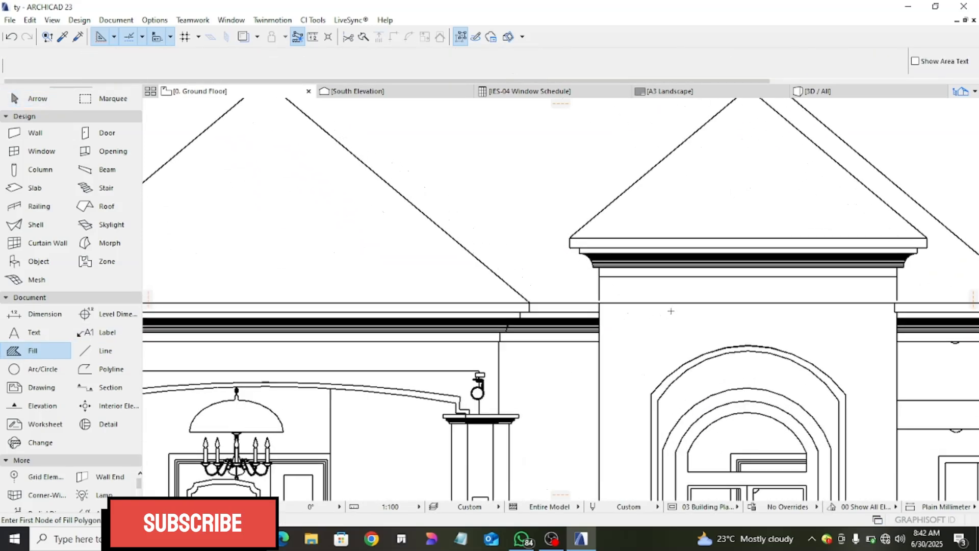
left_click(665, 303)
key("Escape")
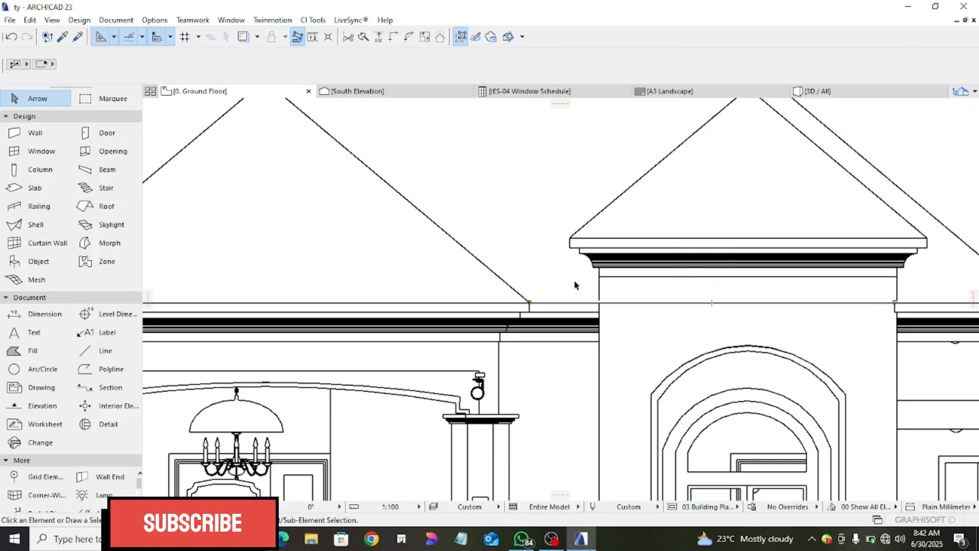
- Start a polygonal brick fill on the arched-window bay, tracing below the cornice, down the right wall edge and along the right column cap to the arch
left_click(36, 352)
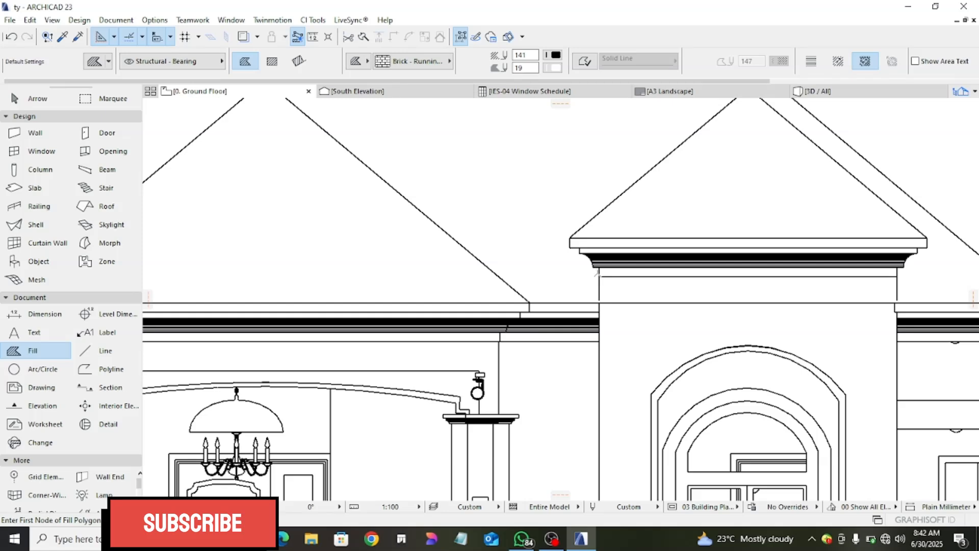
left_click(599, 276)
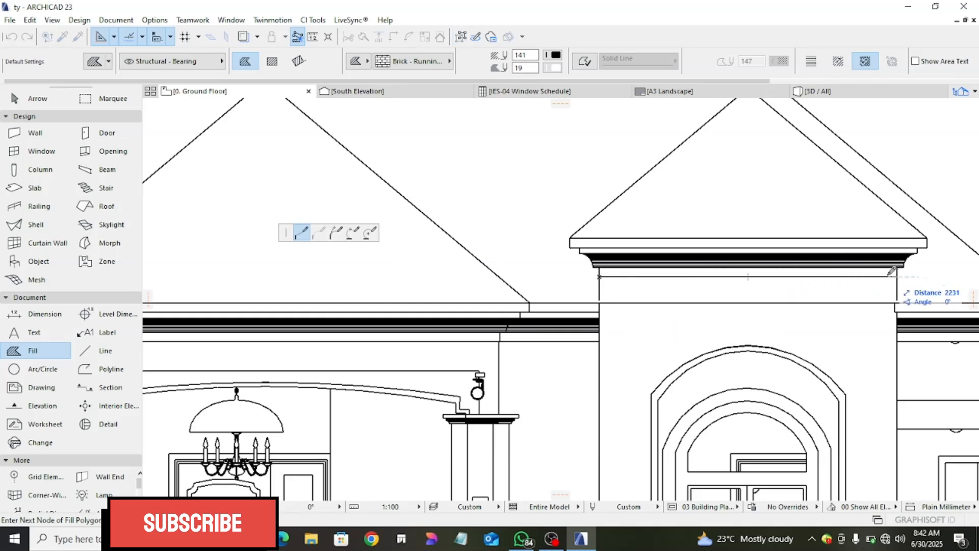
scroll(900, 271, "up", 3)
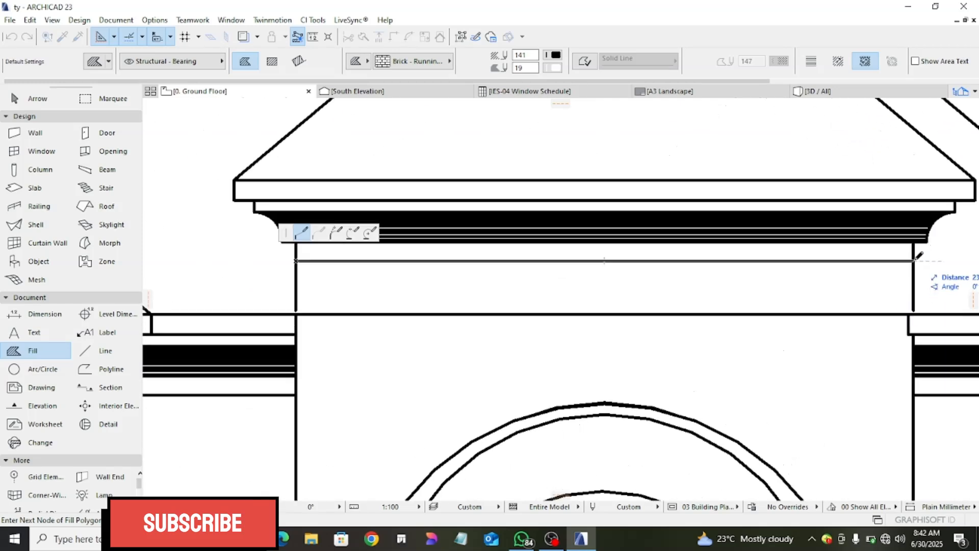
left_click(915, 260)
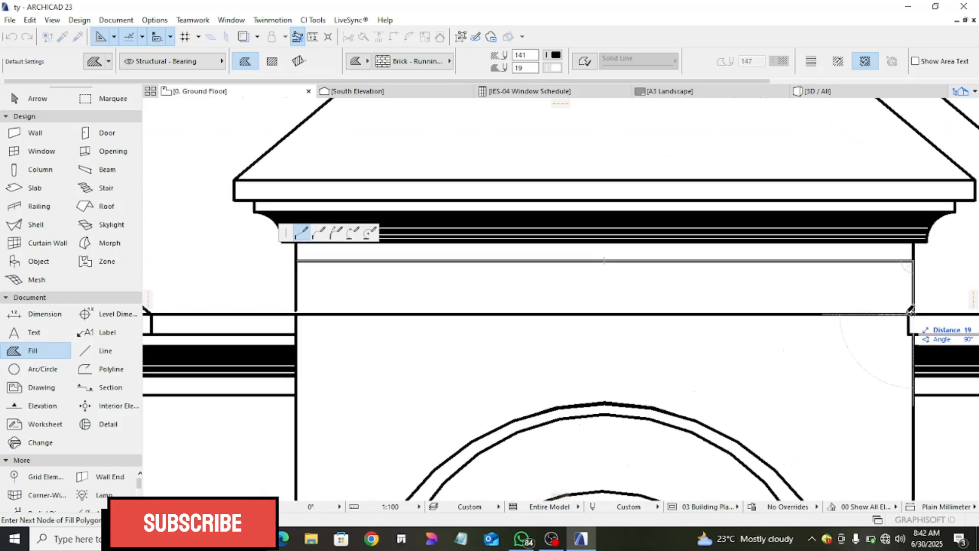
scroll(908, 357, "down", 4)
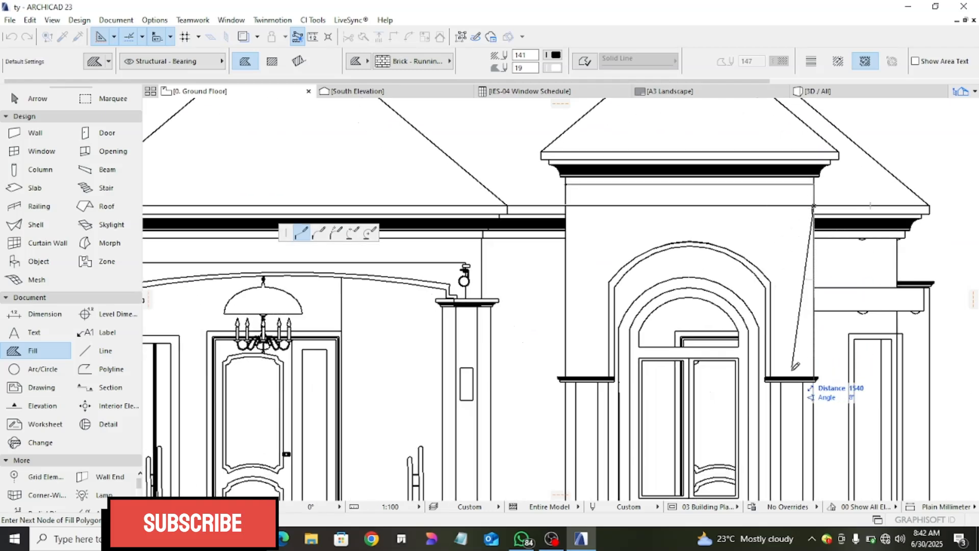
scroll(796, 366, "up", 3)
left_click(813, 378)
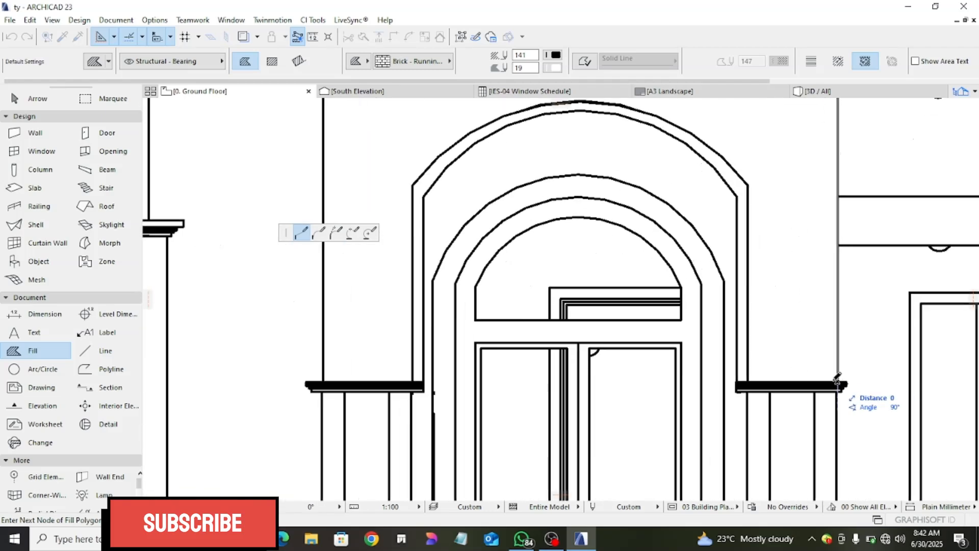
left_click(748, 381)
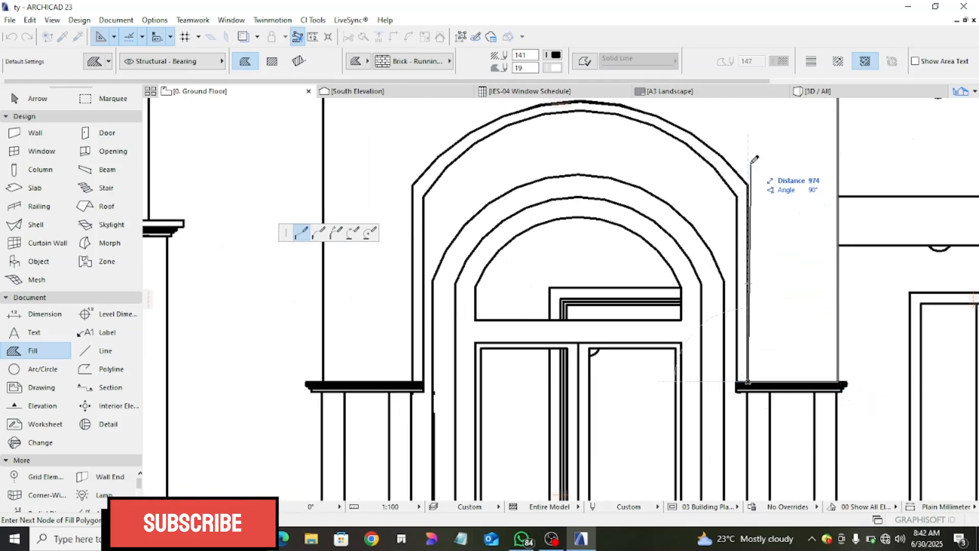
- Continue the fill outline up the right side of the arch surround and over its outer curve, node by node
scroll(750, 160, "down", 1)
middle_click_drag(750, 159, 774, 313)
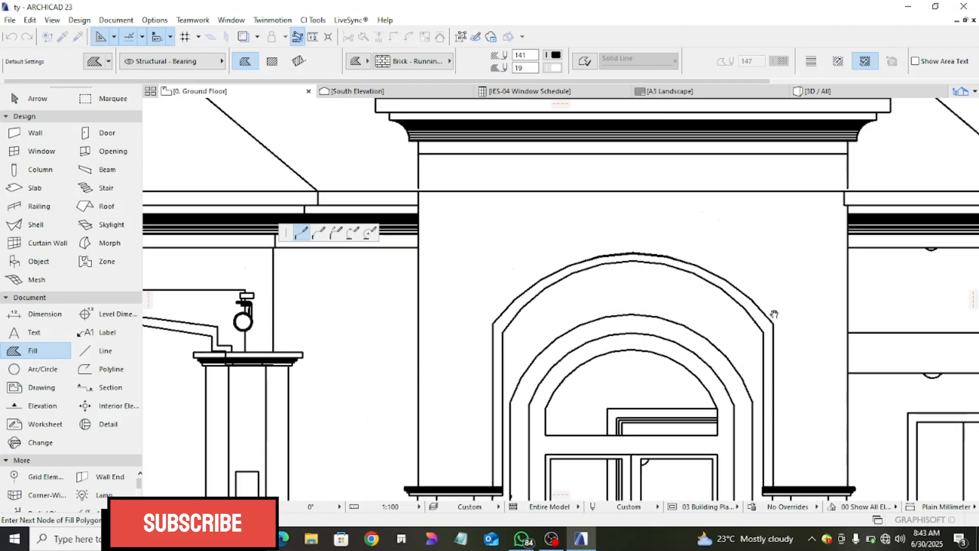
left_click(773, 323)
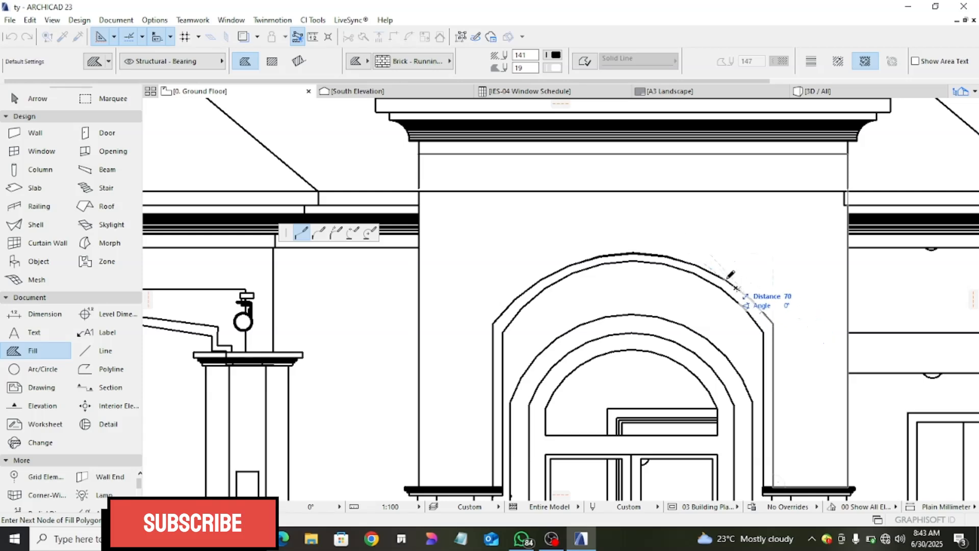
left_click(694, 264)
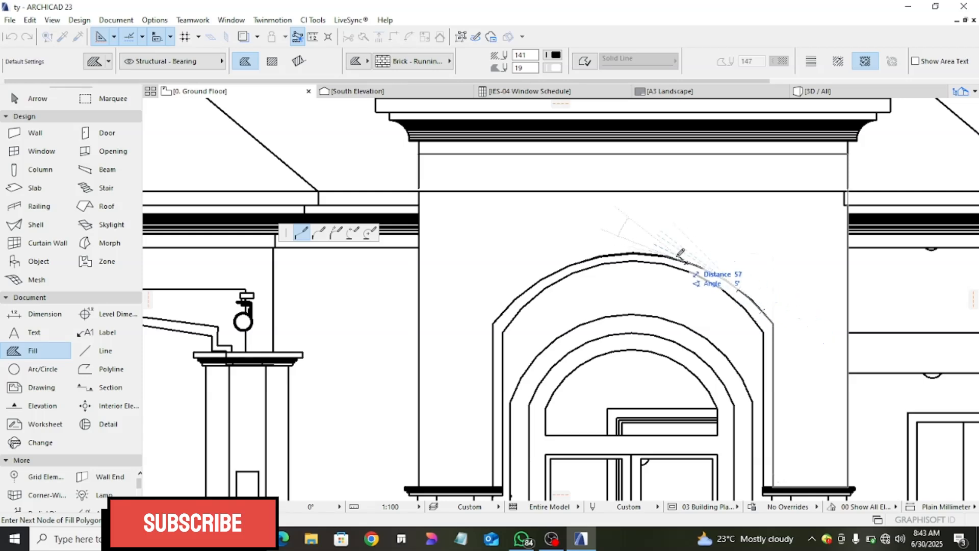
left_click(666, 256)
left_click(644, 254)
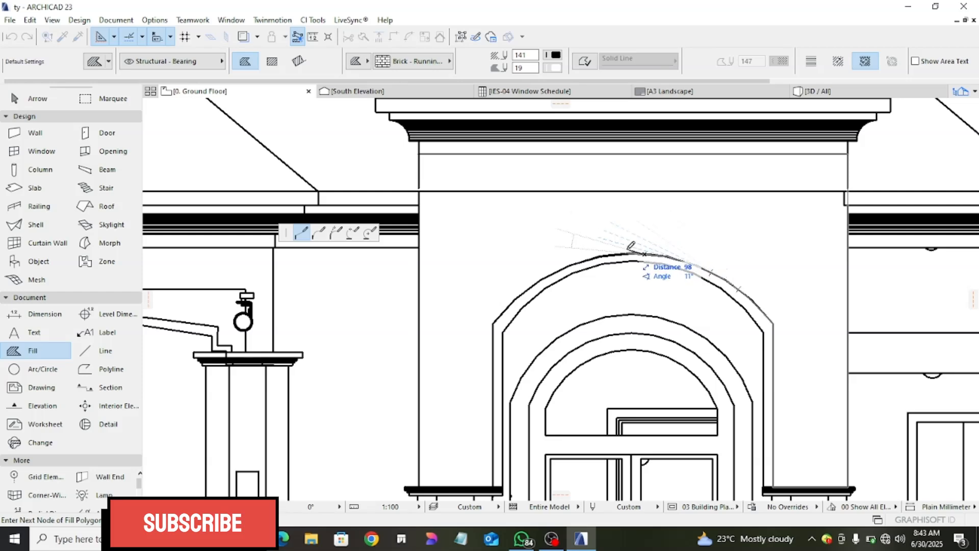
left_click(600, 256)
left_click(570, 265)
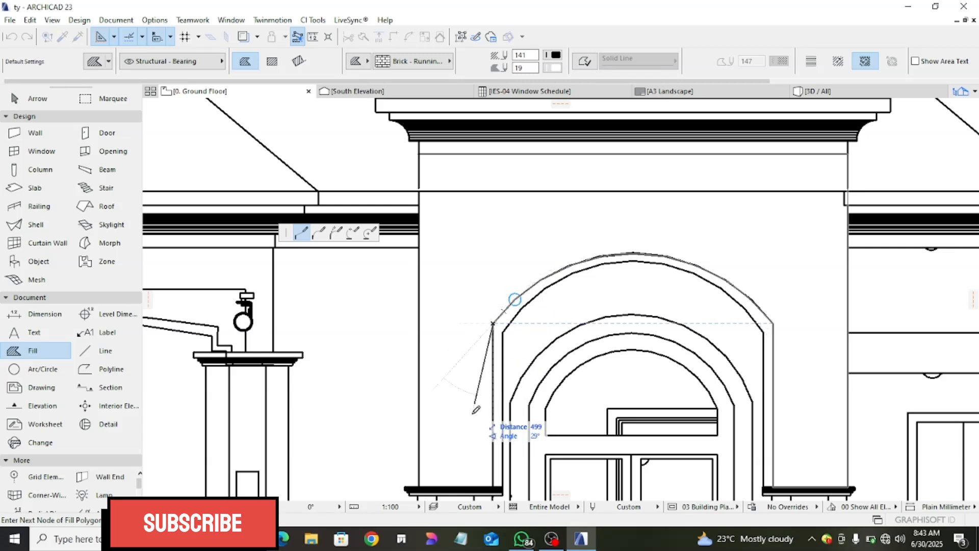
- Complete the brick fill outline down the arch's left side, along the left column cap and up the wall edge to the starting corner
scroll(486, 466, "down", 2)
scroll(485, 280, "up", 1)
middle_click_drag(469, 377, 523, 182)
scroll(541, 251, "up", 3)
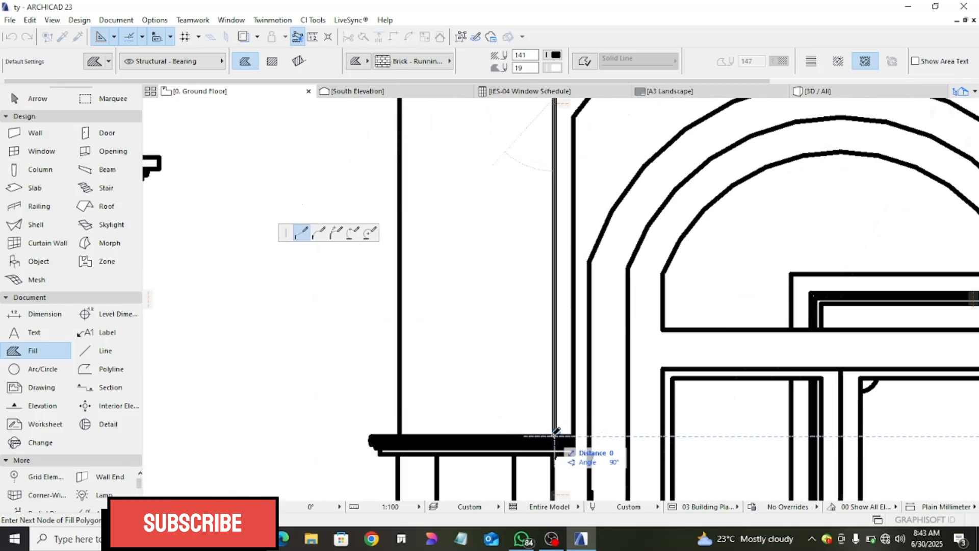
scroll(399, 324, "down", 2)
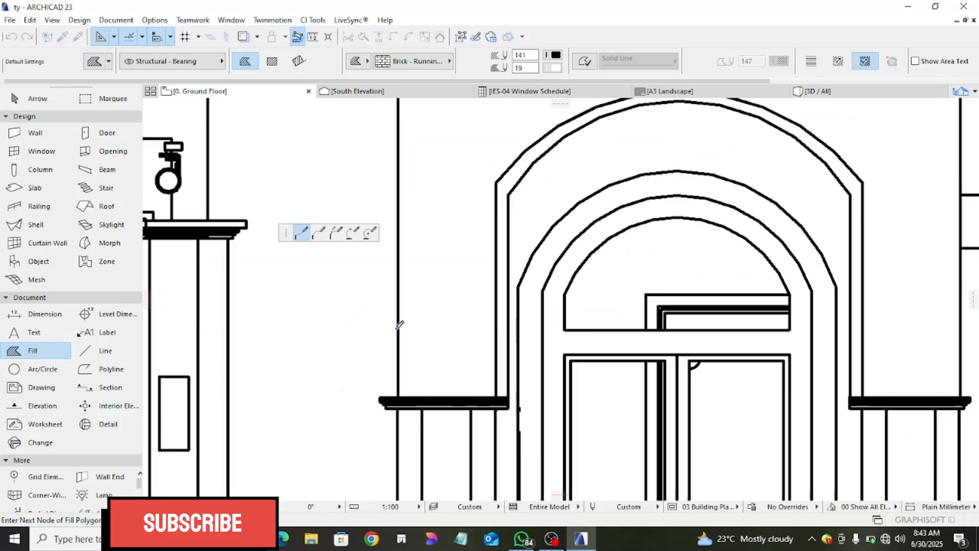
scroll(399, 325, "down", 2)
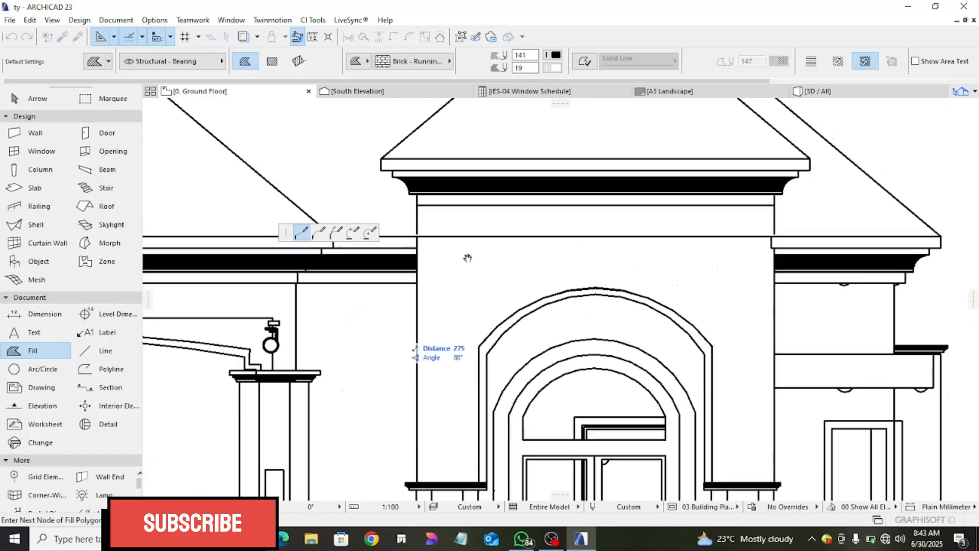
left_click(417, 199)
scroll(525, 278, "down", 3)
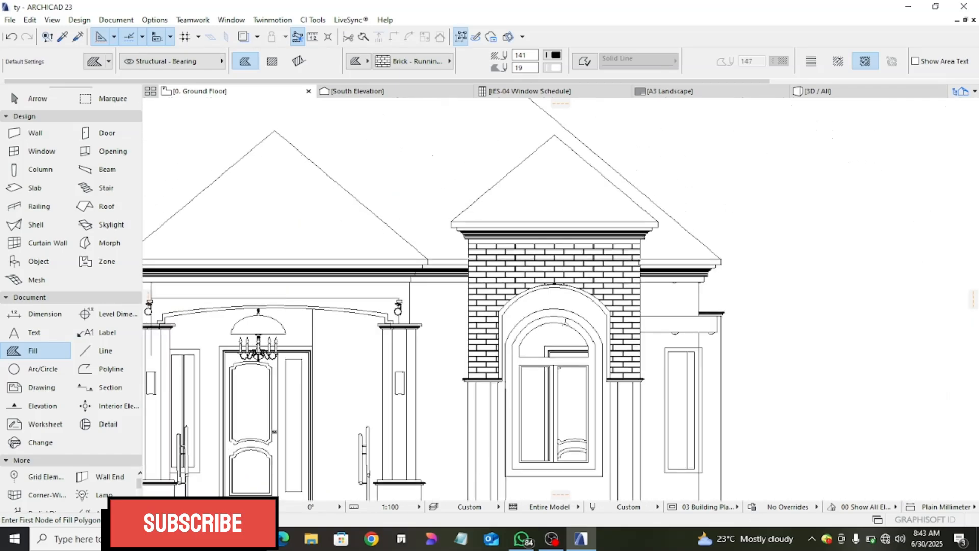
- Switch the fill to the rectangular geometry method and cover the column base left of the arched window with brick
scroll(526, 303, "up", 4)
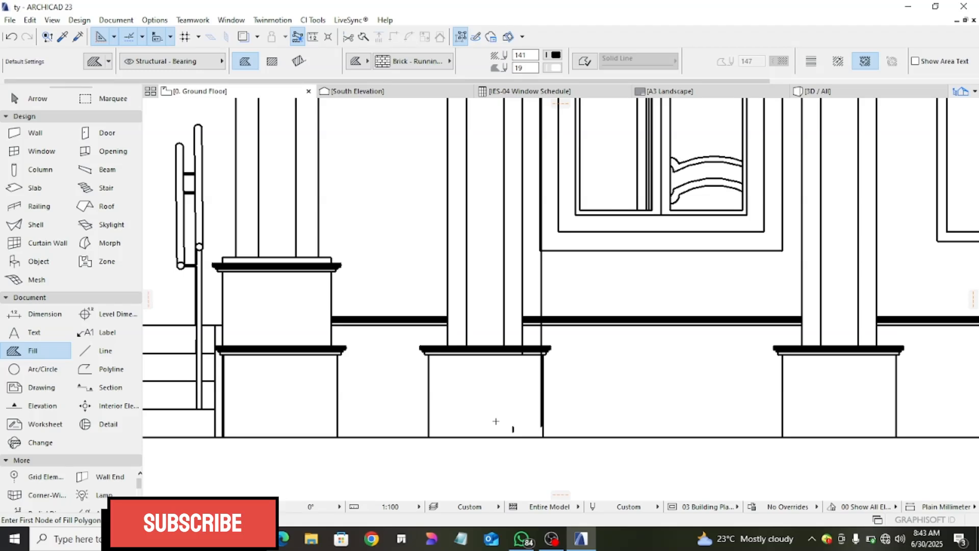
scroll(413, 387, "up", 2)
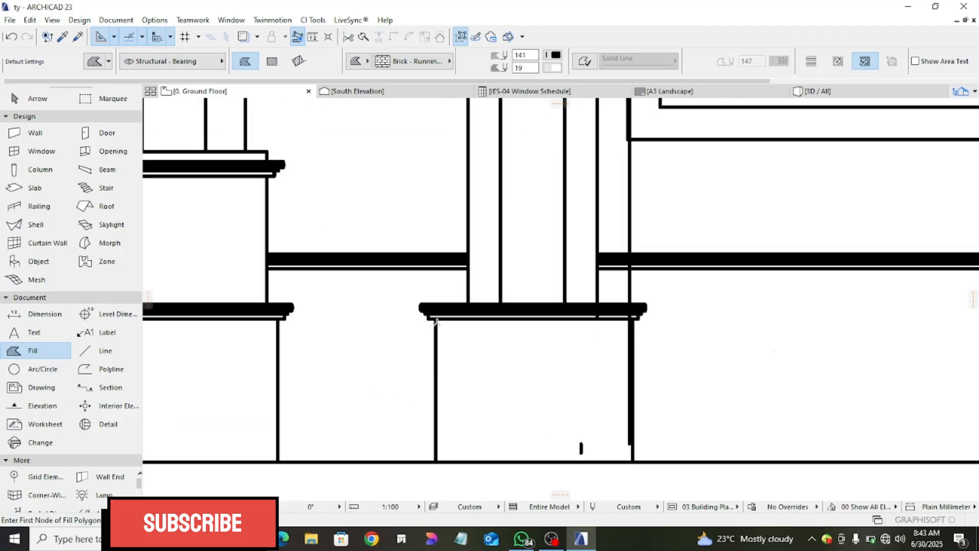
left_click(435, 319)
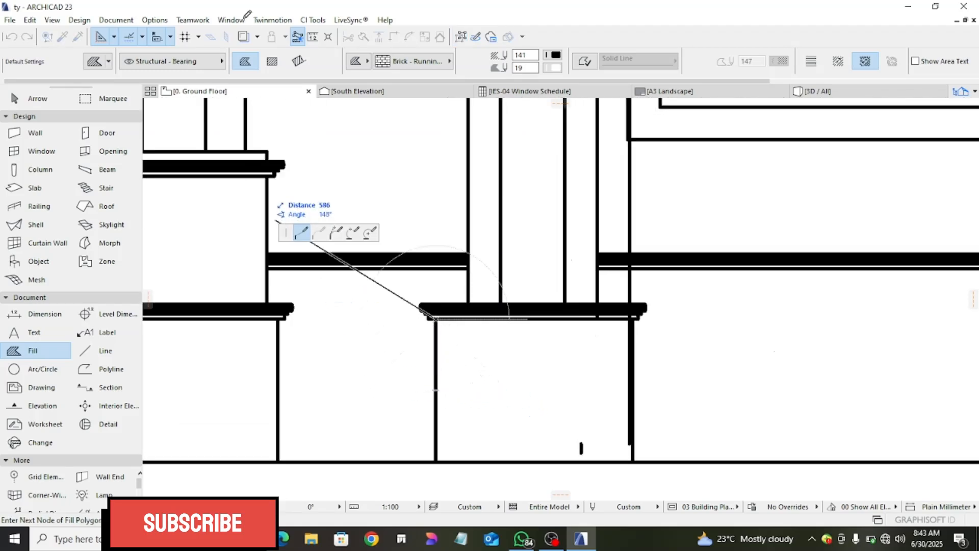
left_click(272, 61)
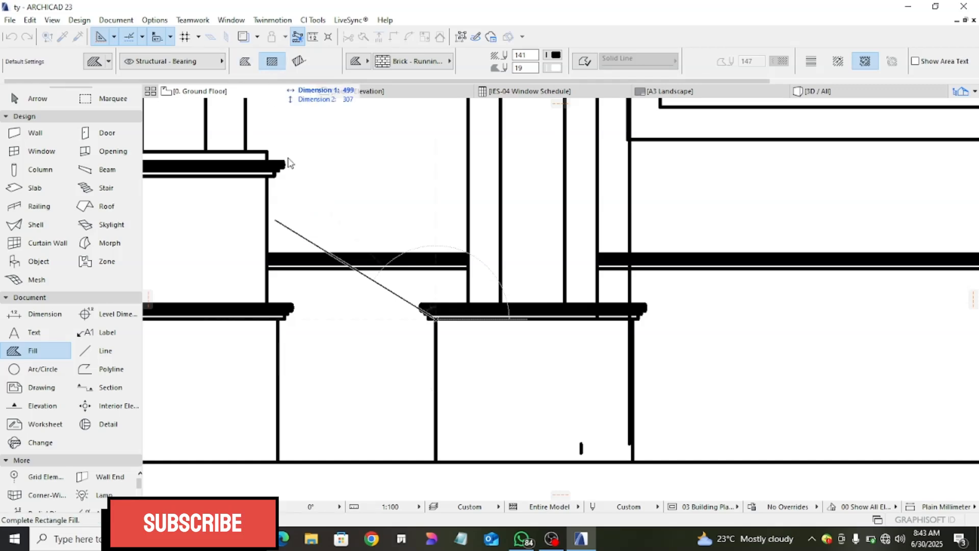
left_click(632, 462)
- Cover the column base right of the arched window with a rectangular brick fill
scroll(612, 352, "down", 3)
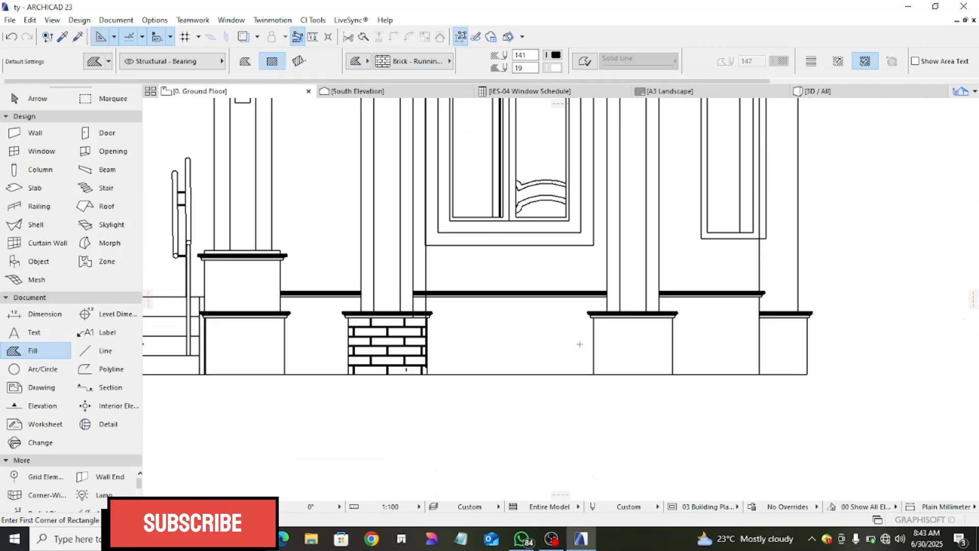
scroll(580, 345, "up", 3)
left_click(578, 295)
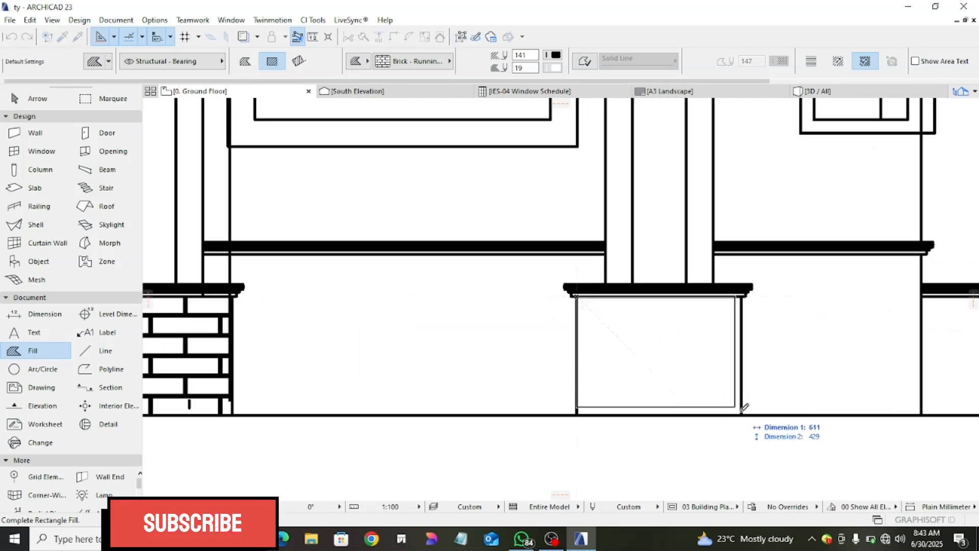
left_click(742, 414)
scroll(651, 410, "down", 5)
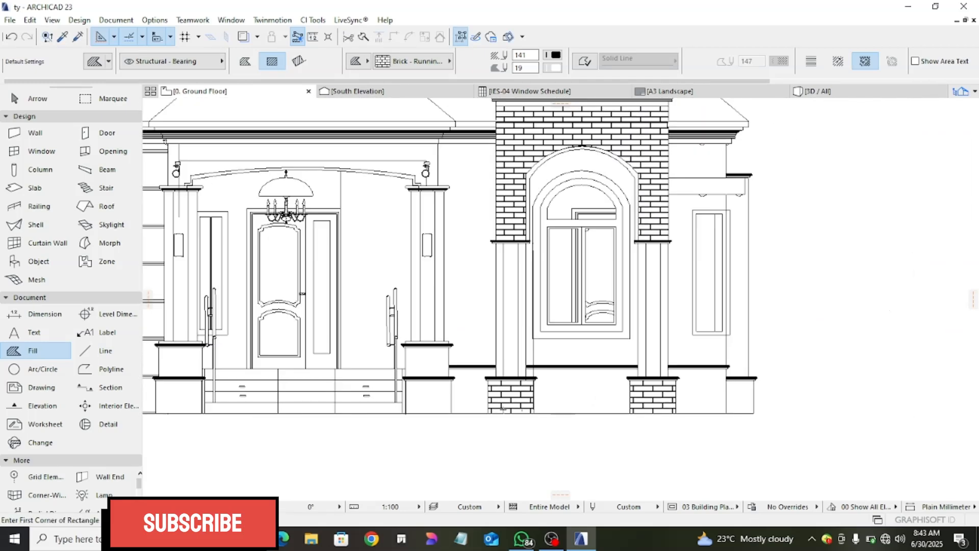
- Add a rectangular brick fill over the short base at the far right end of the elevation, from below its cap to the ground line
scroll(509, 354, "up", 3)
scroll(542, 360, "up", 4)
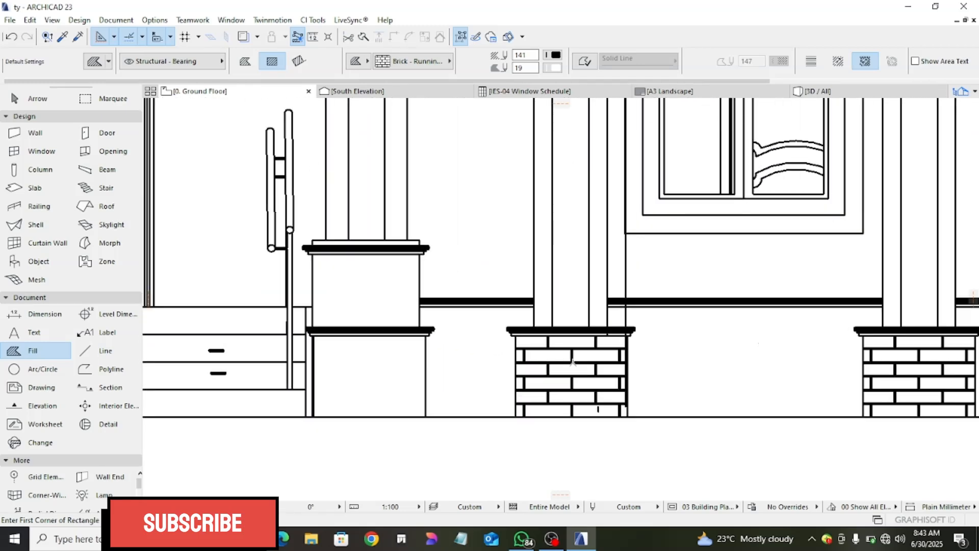
scroll(583, 351, "down", 3)
scroll(888, 350, "up", 5)
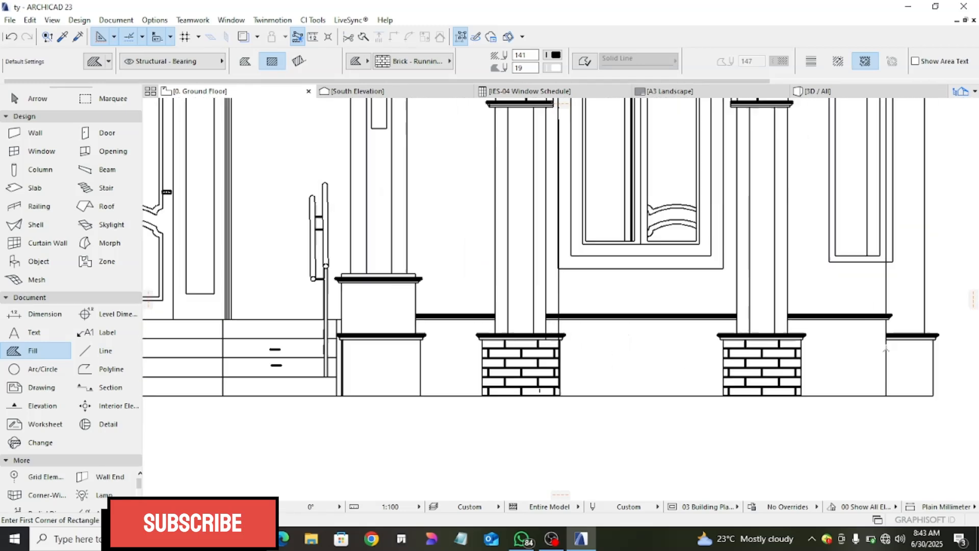
scroll(888, 329, "down", 2)
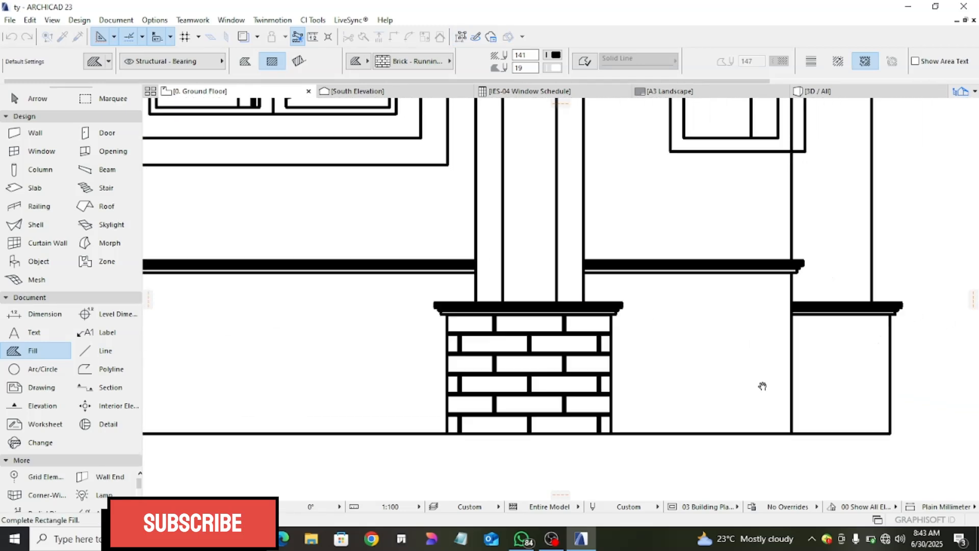
scroll(760, 385, "up", 2)
left_click(755, 308)
left_click(852, 426)
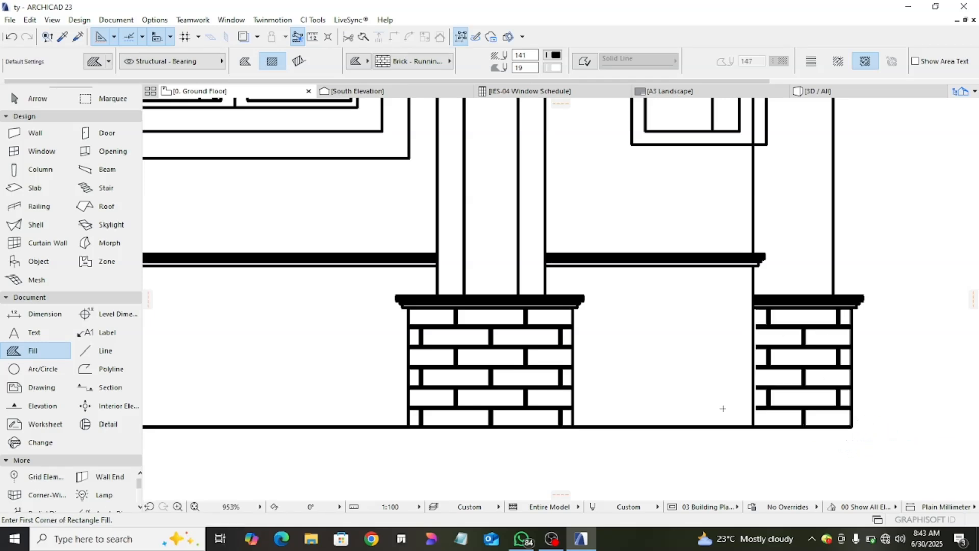
- Switch the fill to the polygonal geometry method and outline the rightmost plinth wall section along the ledge's underside and down to the ground line
left_click(246, 61)
scroll(485, 250, "up", 2)
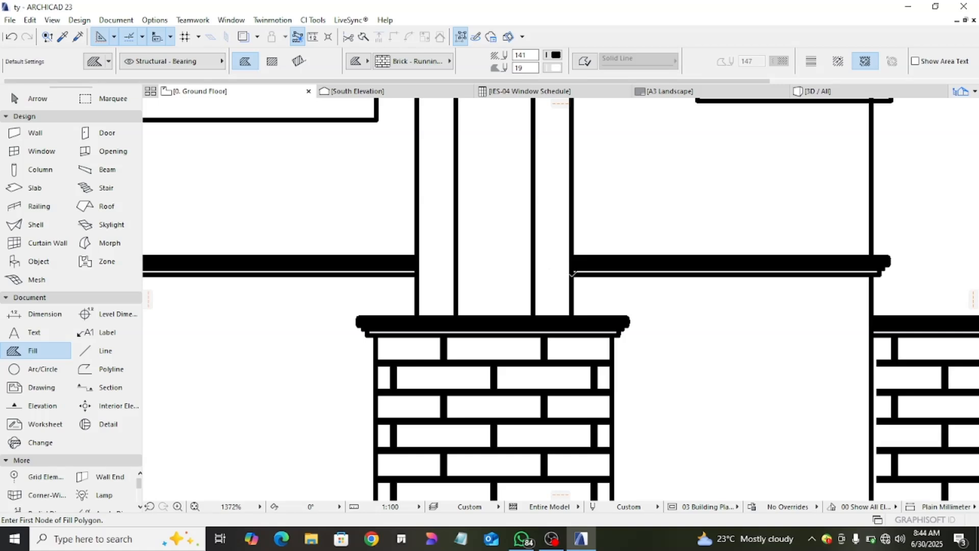
left_click(573, 274)
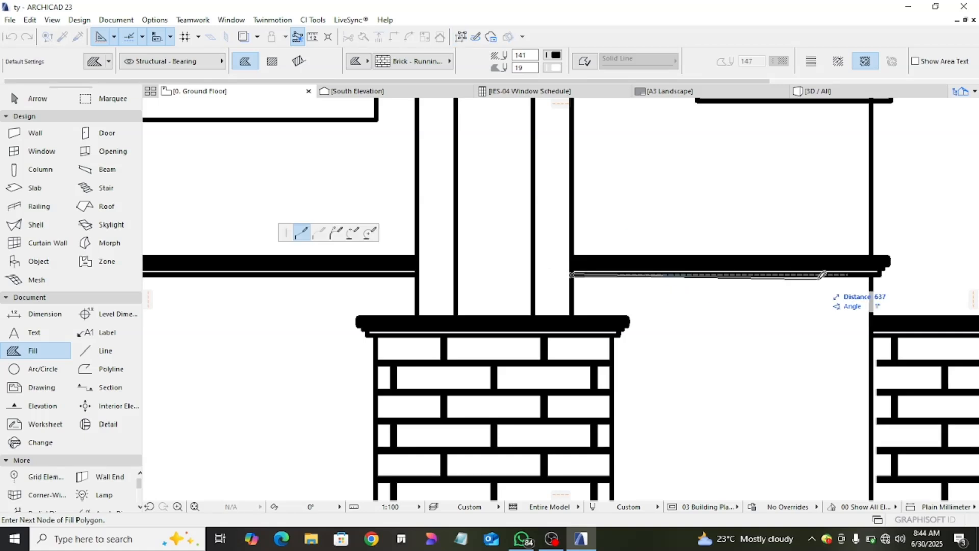
left_click(879, 273)
scroll(878, 273, "down", 3)
left_click(848, 339)
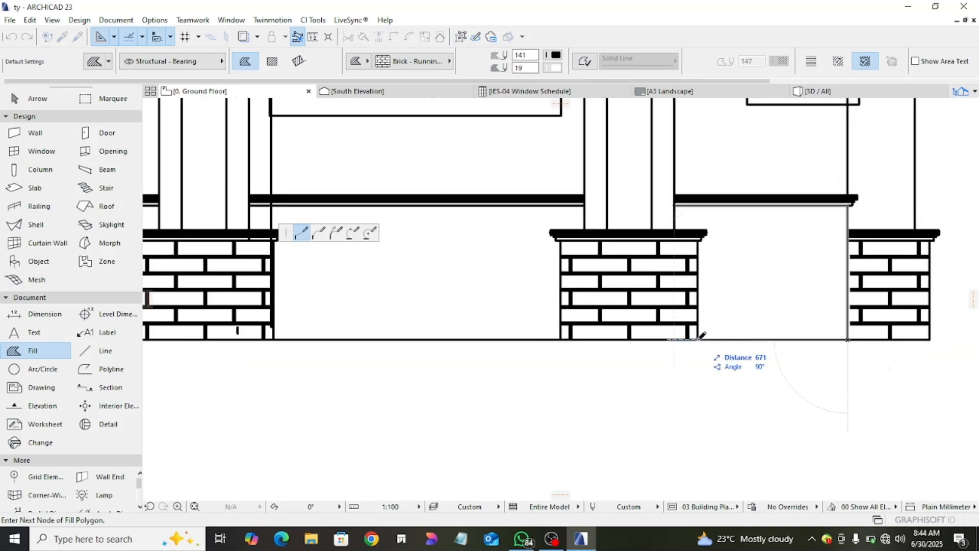
- Continue the fill outline up the column base's right edge and around the stepped profile of its cap
scroll(706, 236, "up", 6)
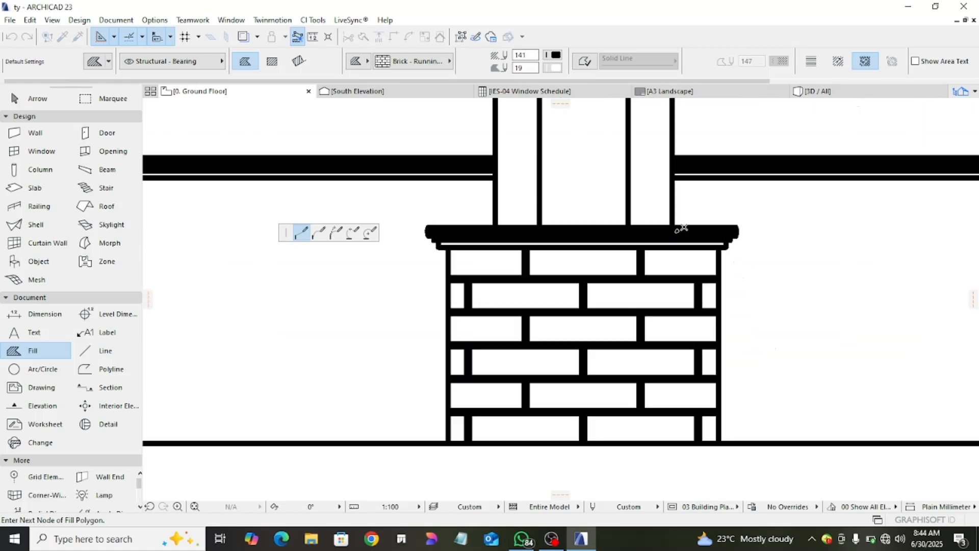
left_click(722, 242)
left_click(746, 241)
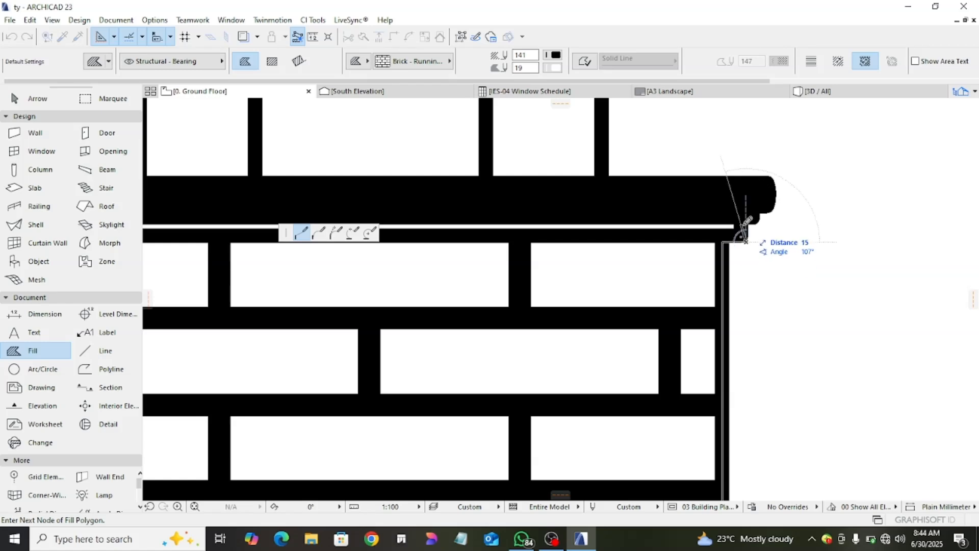
left_click(746, 223)
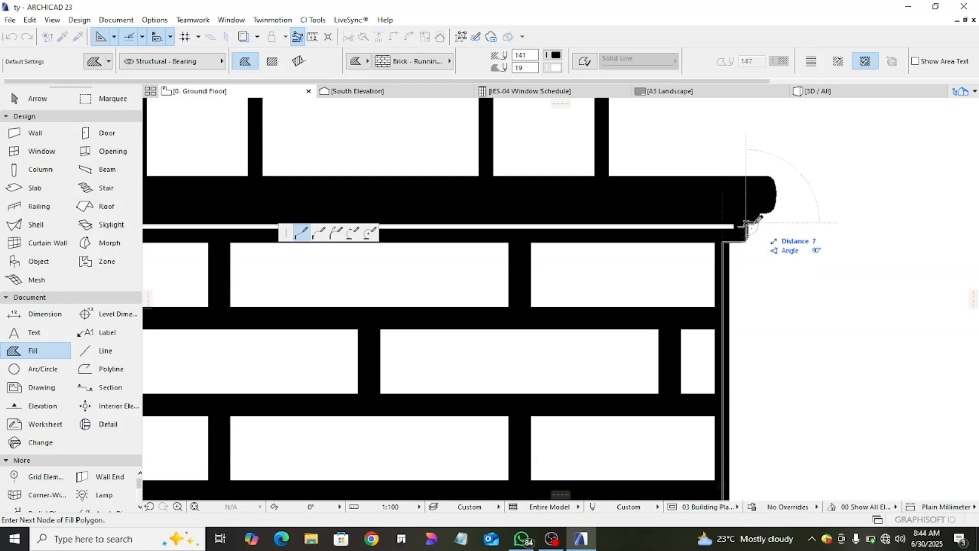
left_click(758, 223)
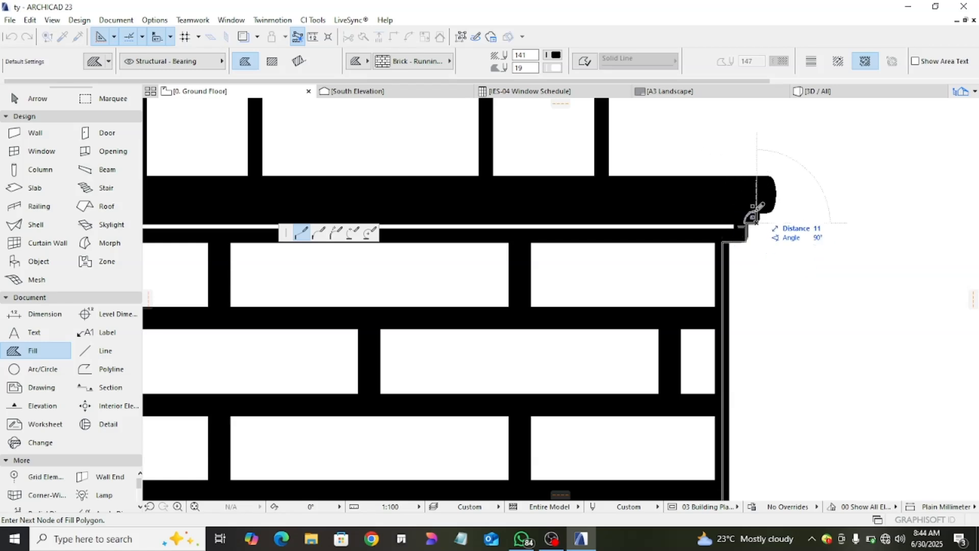
left_click(757, 211)
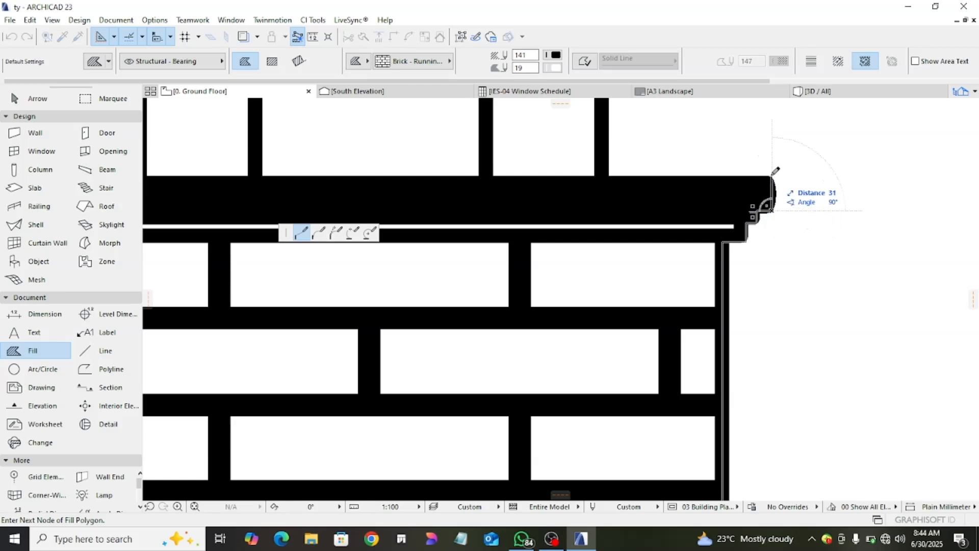
- Complete the brick fill outline along the top of the base cap to the column and up to the starting corner
scroll(684, 169, "down", 2)
mouse_move(684, 169)
middle_mouse_down()
mouse_move(679, 336)
mouse_move(688, 332)
middle_mouse_up()
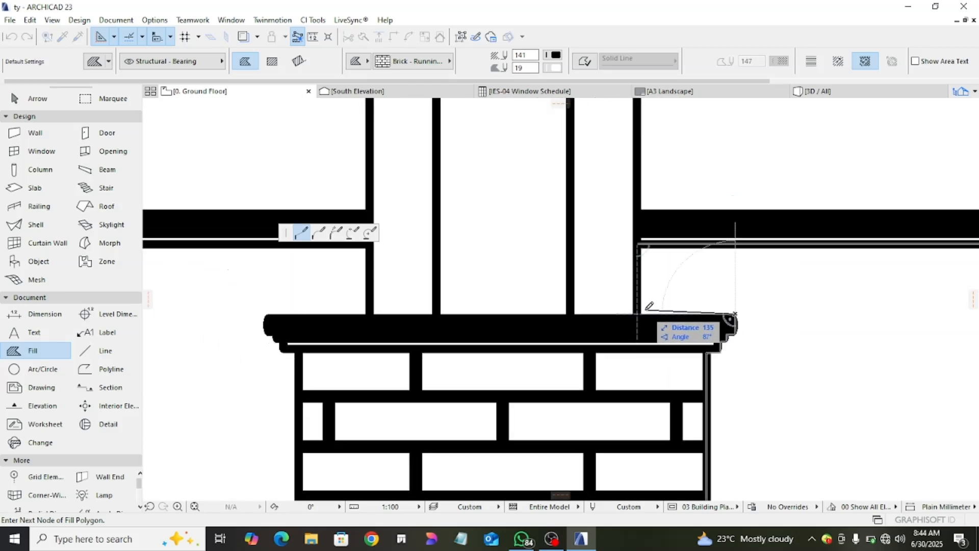
left_click(641, 313)
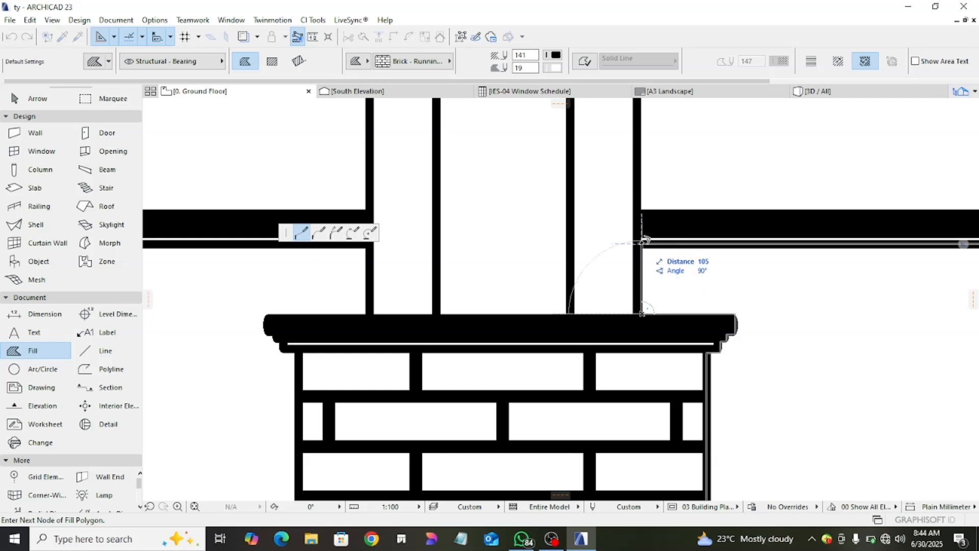
left_click(643, 242)
scroll(570, 339, "down", 3)
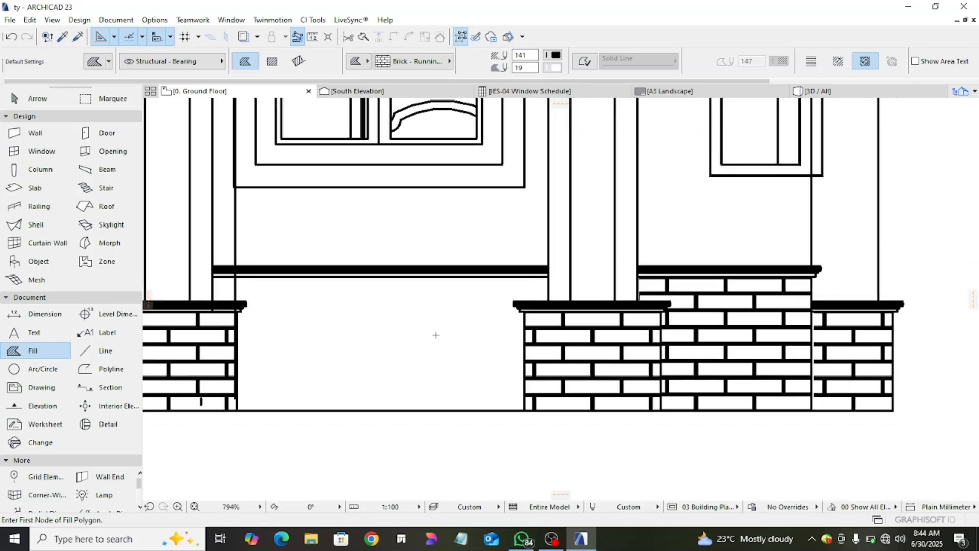
- Start a polygonal brick fill on the plinth below the arched window, tracing under the ledge, down the left column edge and around its base cap
scroll(503, 305, "up", 3)
left_click(596, 249)
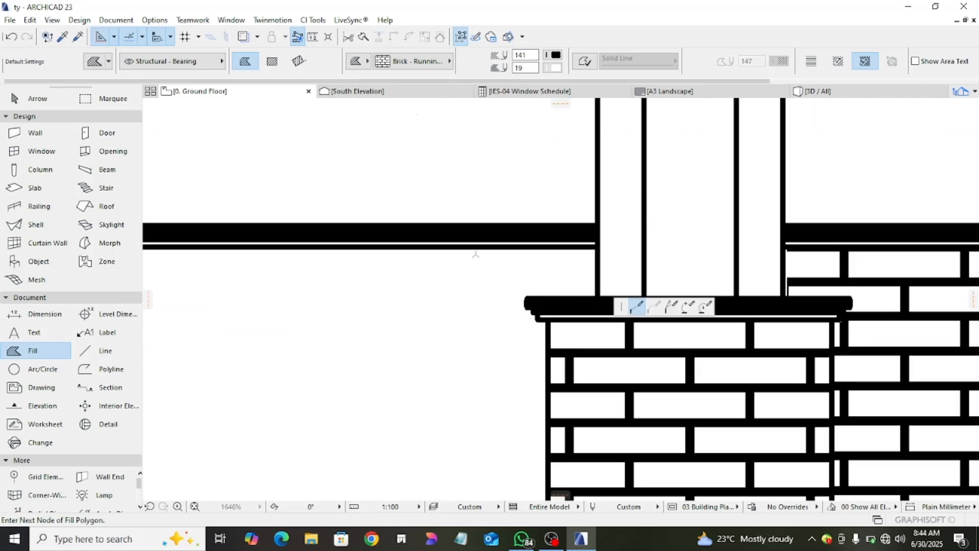
scroll(595, 250, "down", 4)
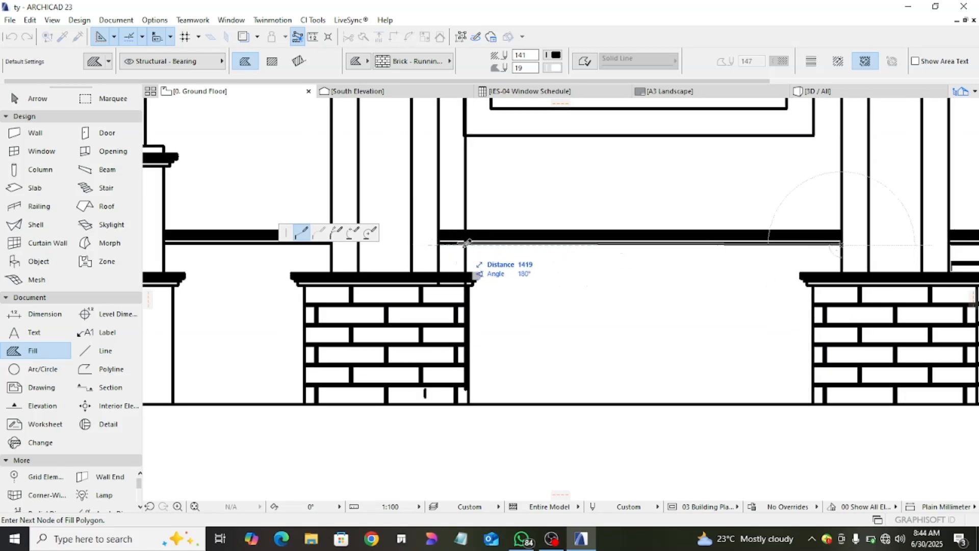
scroll(445, 238, "up", 2)
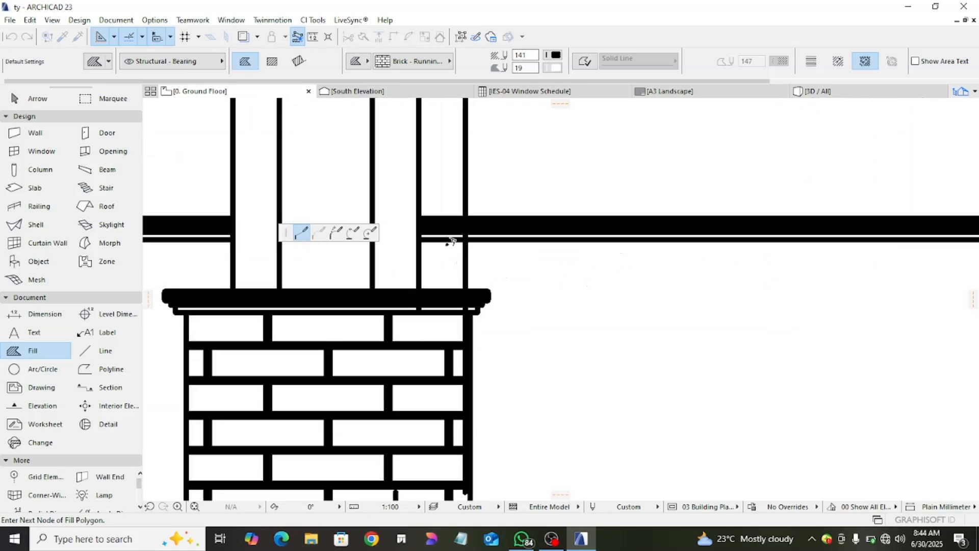
left_click(419, 240)
left_click(419, 295)
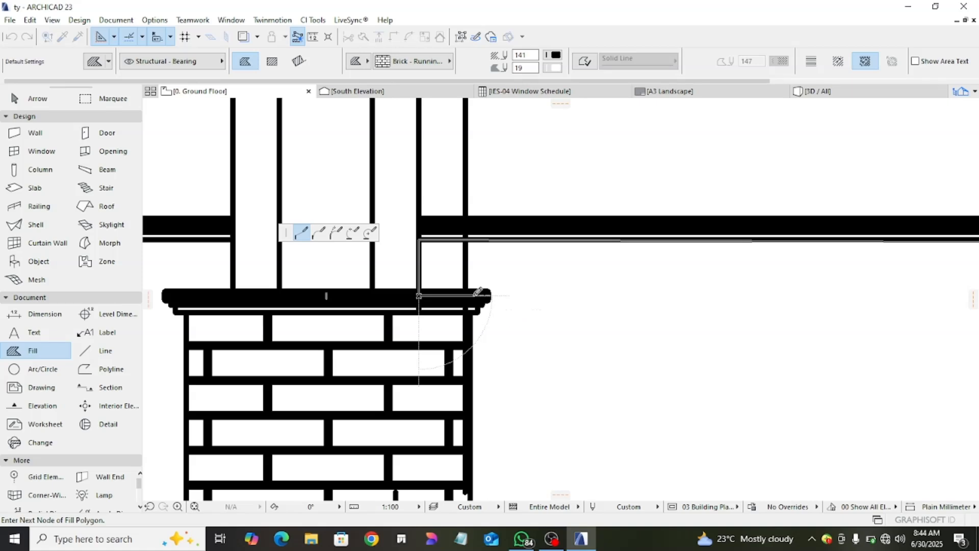
left_click(472, 295)
left_click(470, 312)
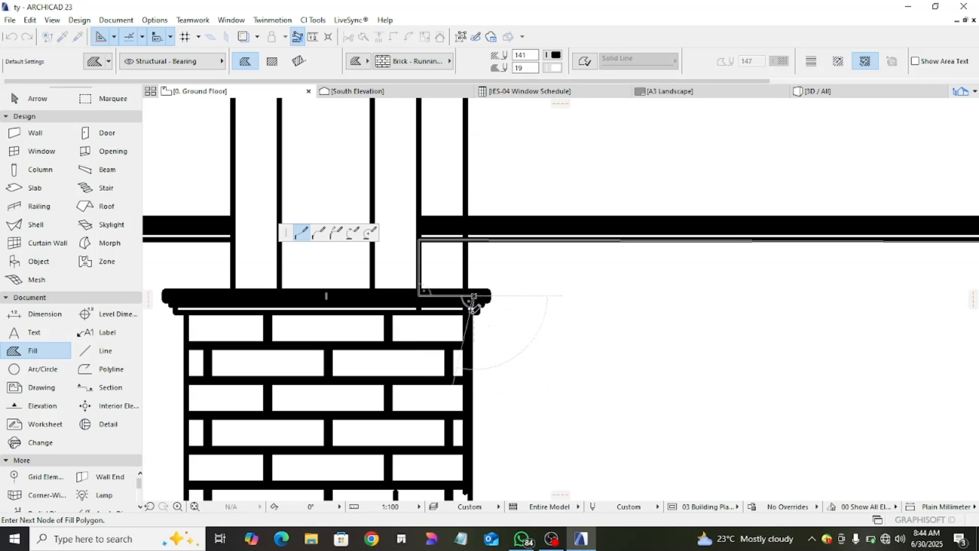
- Complete the plinth fill down the left base, along the ground line, up the right base and around its cap to the starting corner
scroll(481, 343, "down", 1)
middle_click_drag(481, 343, 475, 192)
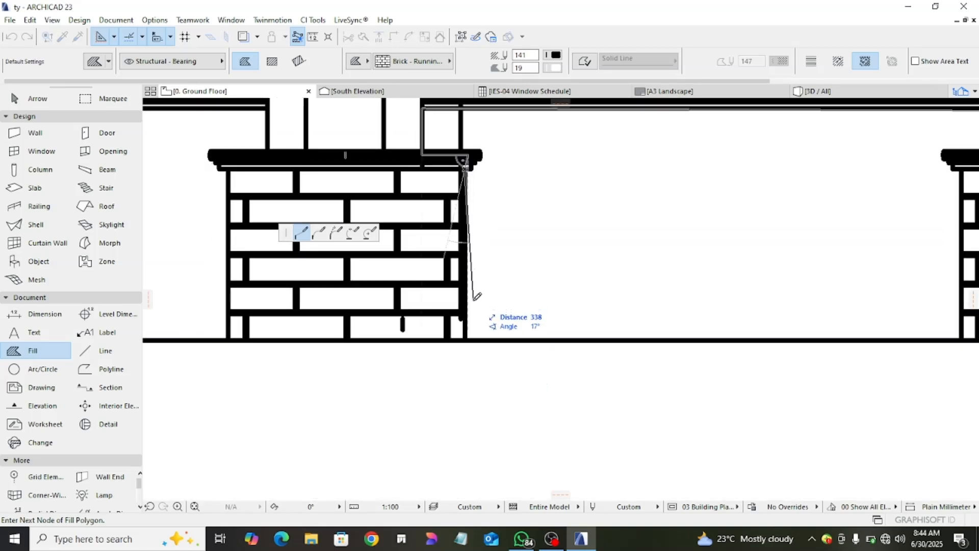
left_click(465, 339)
scroll(595, 332, "down", 2)
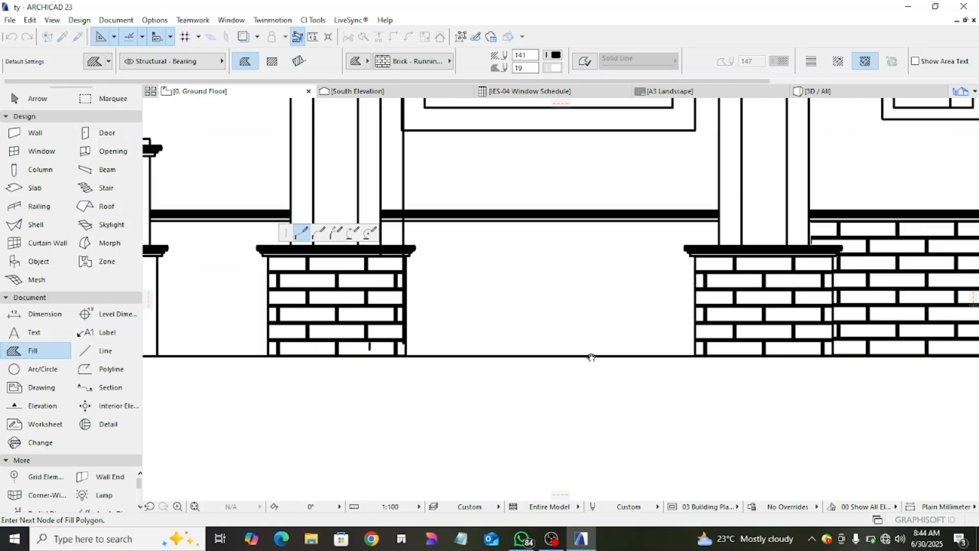
left_click(694, 355)
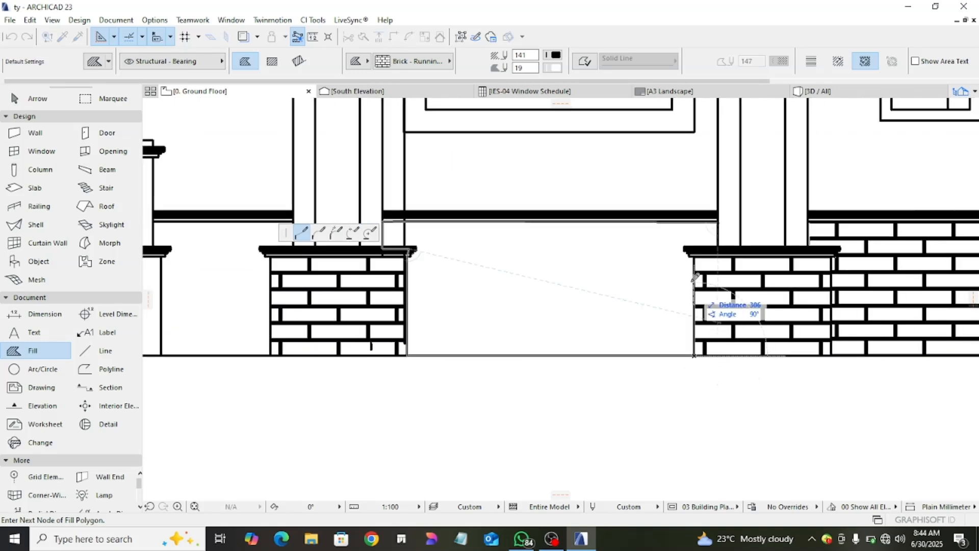
left_click(694, 248)
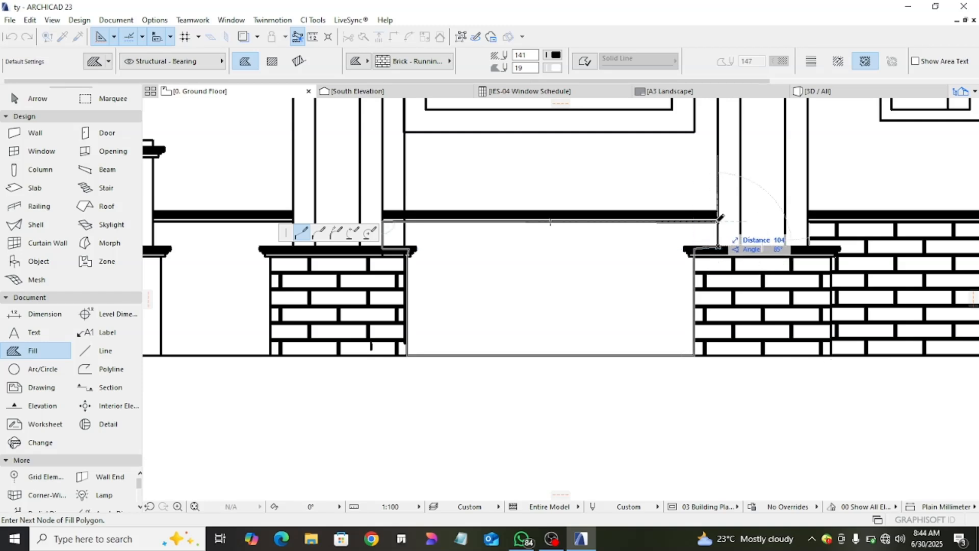
left_click(718, 221)
- Start a brick fill on the plinth between the porch column and left window column, tracing under the ledge, around the right cap and down to ground
scroll(586, 293, "down", 1)
scroll(587, 293, "down", 1)
scroll(390, 299, "up", 4)
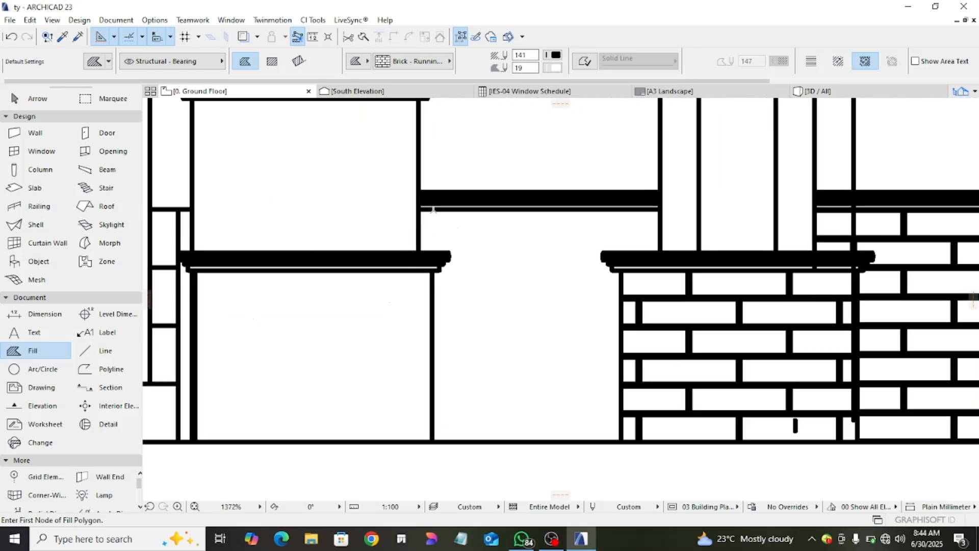
left_click(422, 210)
left_click(660, 209)
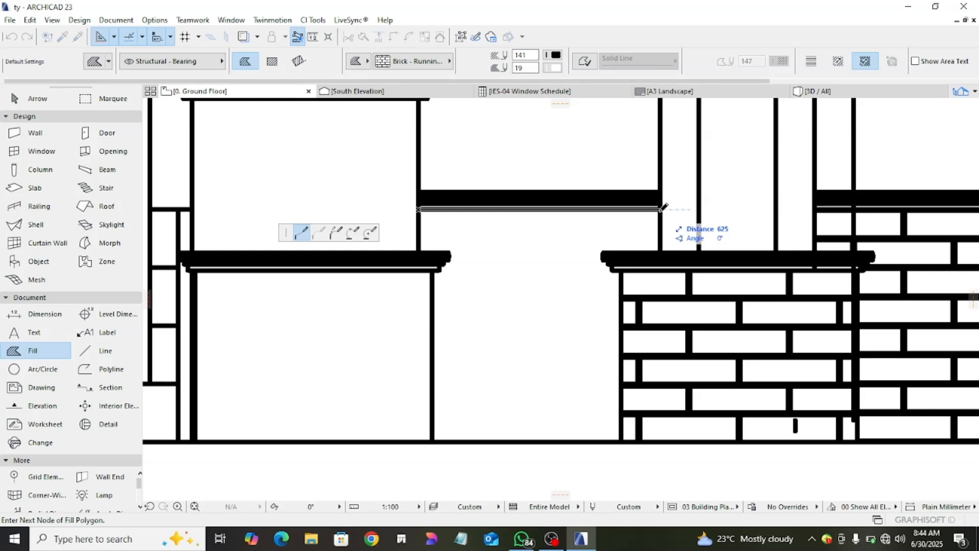
left_click(661, 252)
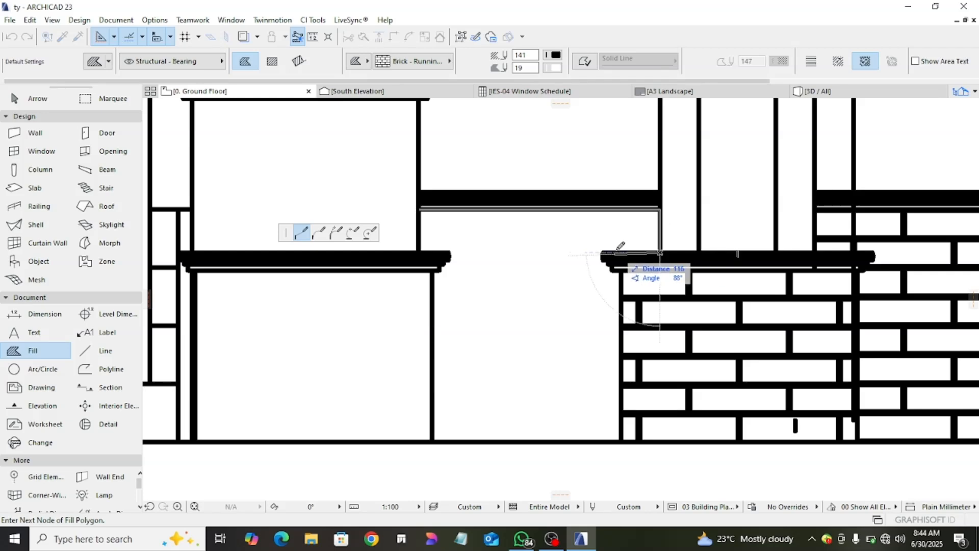
left_click(621, 252)
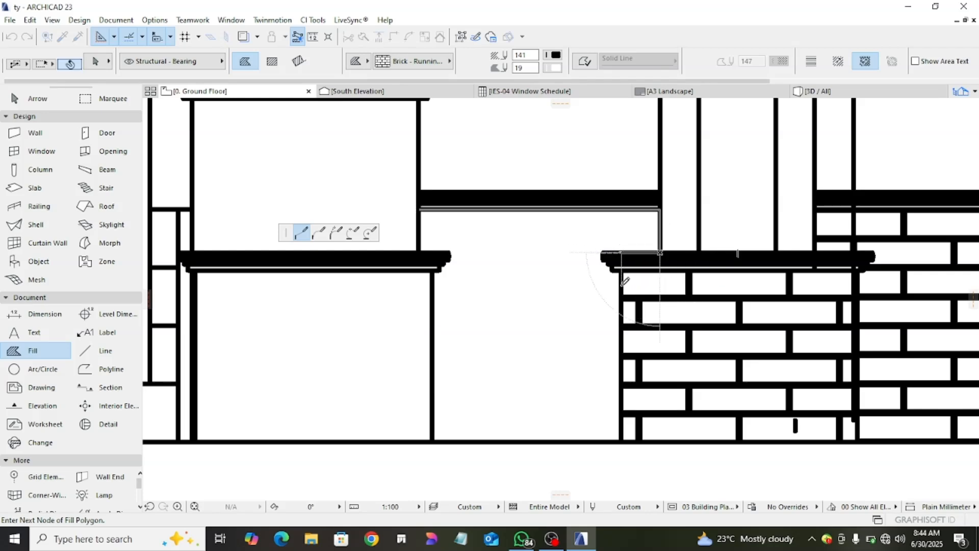
left_click(622, 442)
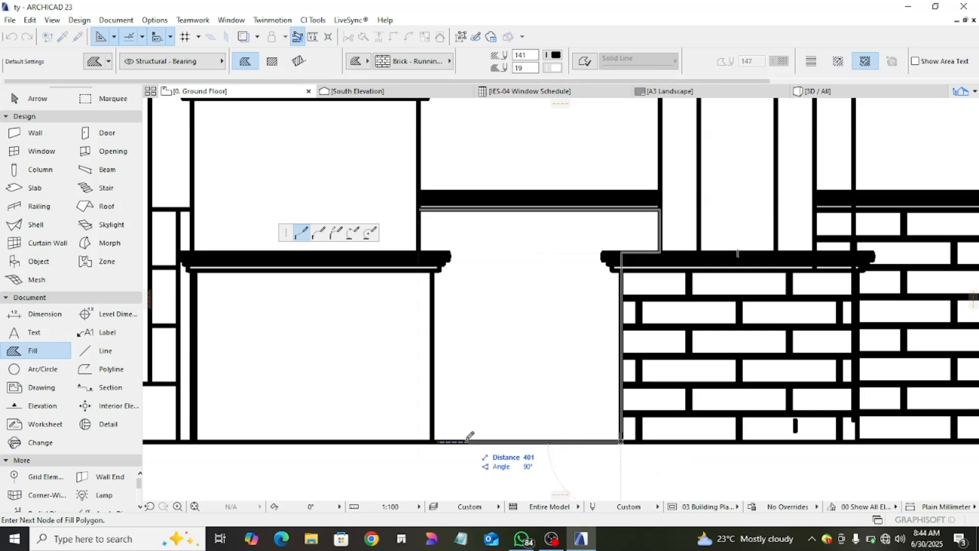
- Complete the brick fill outline along the ground line, up the porch column base and around its cap to the starting corner
left_click(433, 441)
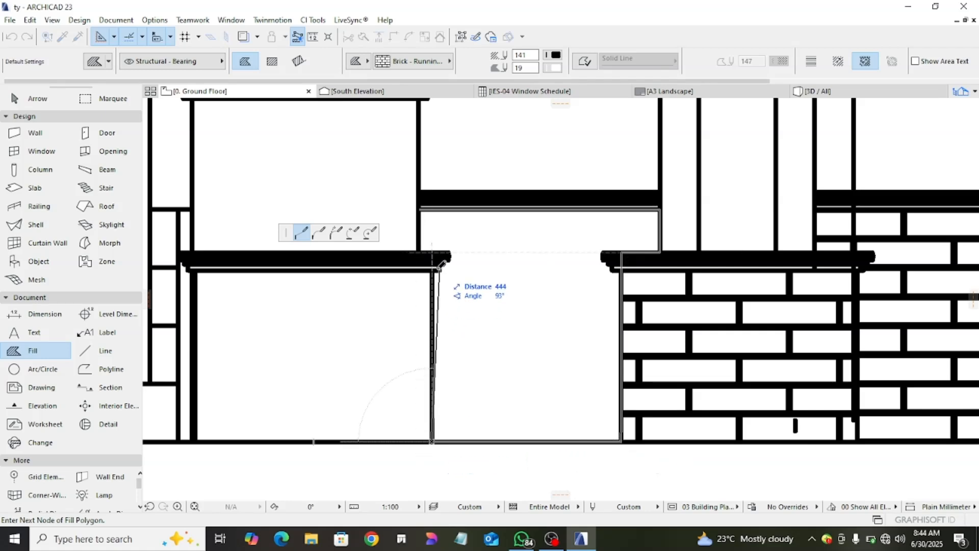
left_click(433, 252)
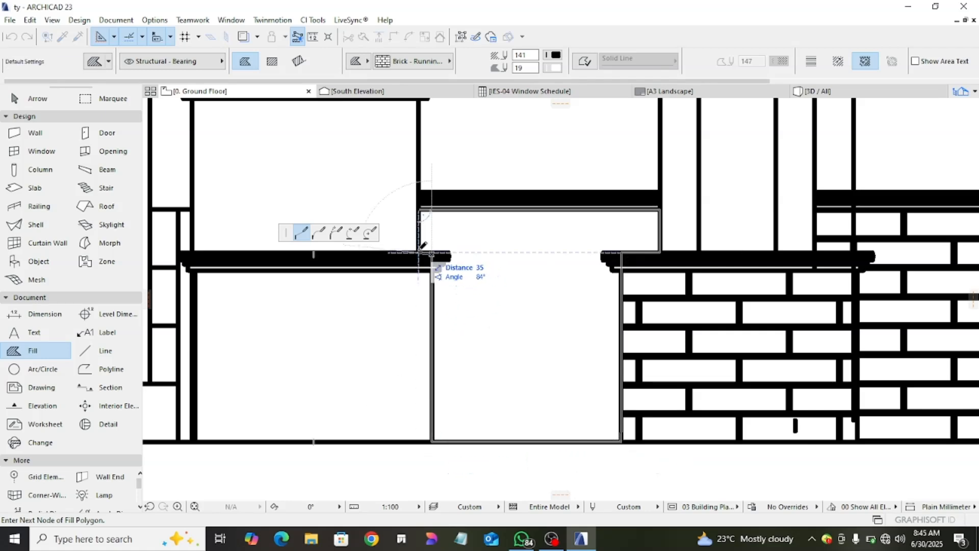
left_click(418, 249)
left_click(423, 206)
scroll(383, 318, "down", 2)
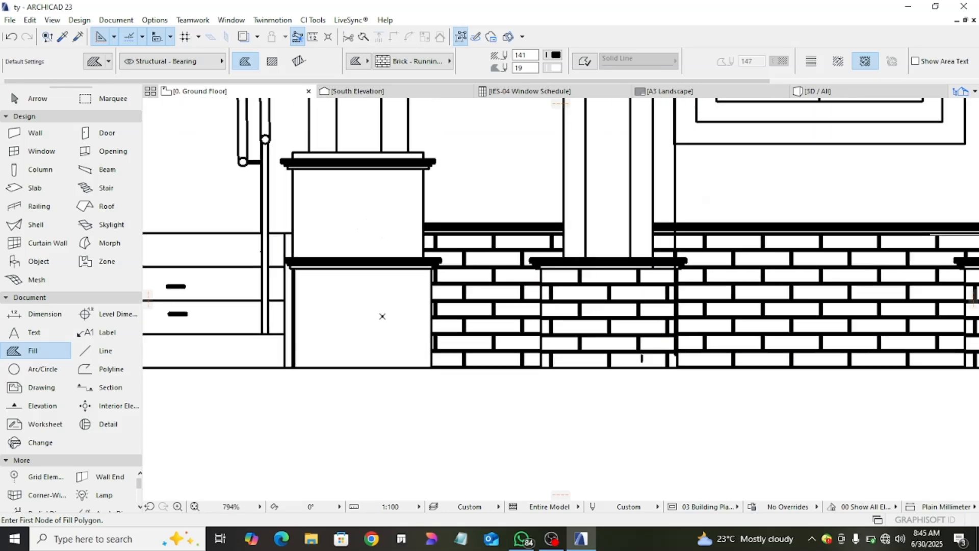
- Switch to rectangular fill geometry and fill the lower base of the porch column beside the arched-window bay with the running brick pattern
left_click(272, 61)
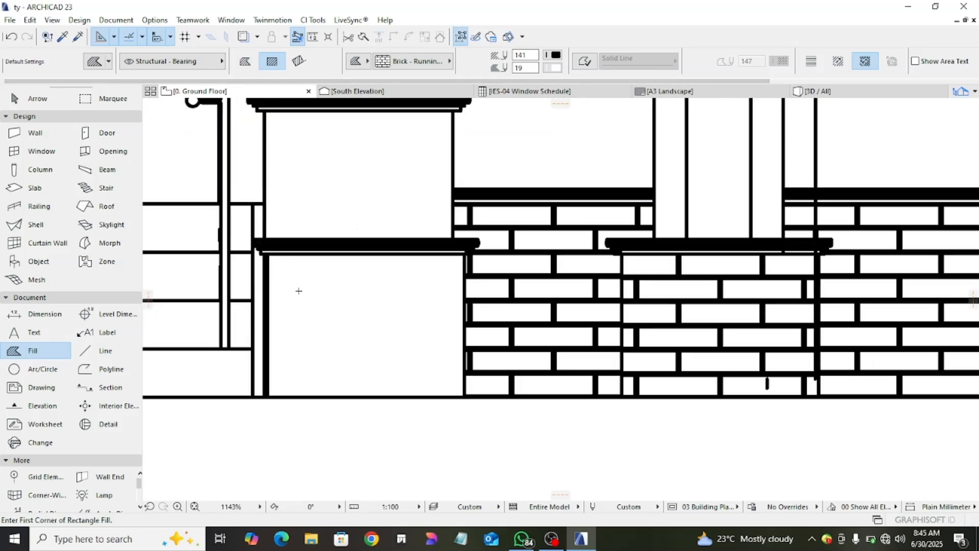
left_click(267, 253)
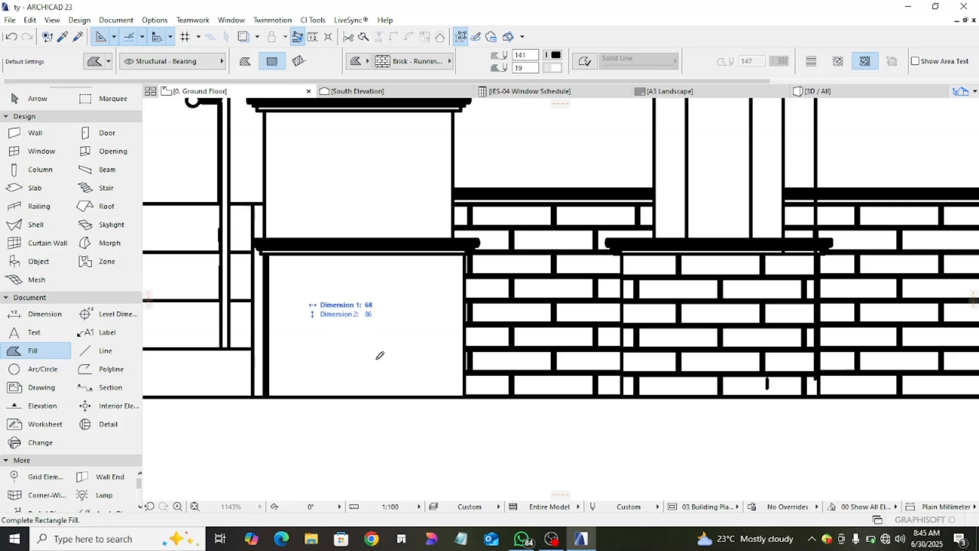
left_click(465, 393)
scroll(451, 384, "down", 5)
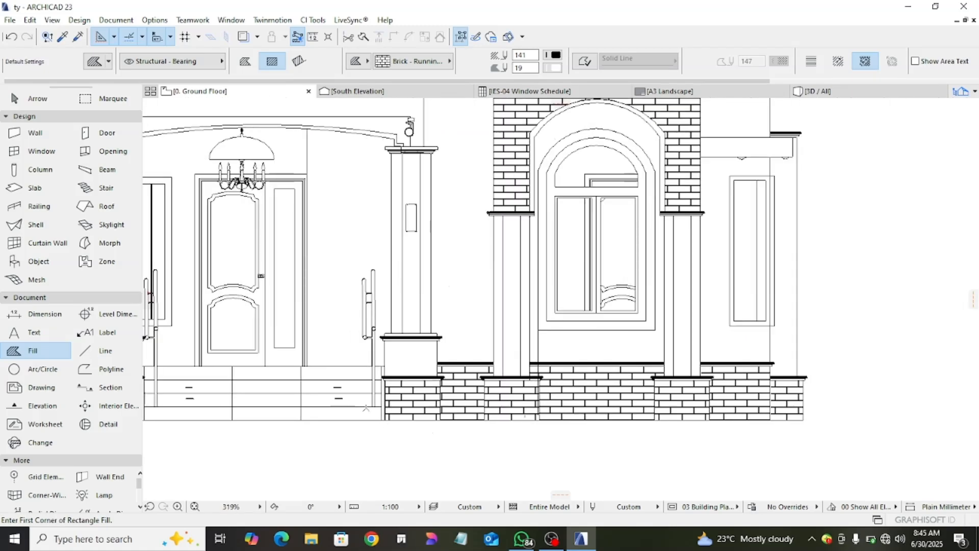
- Add a rectangular brick fill to the plinth below the window between the banded bay and the left porch column, down to ground
scroll(408, 334, "up", 5)
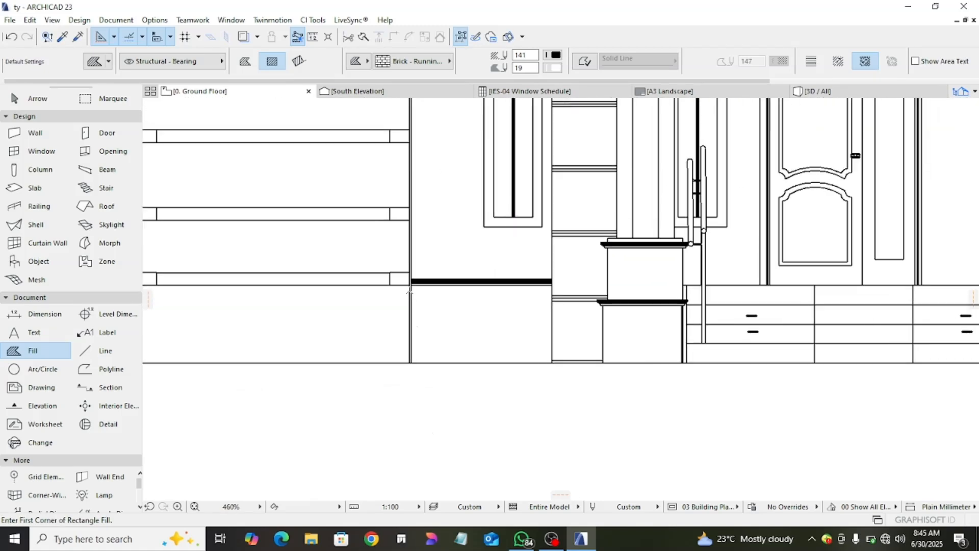
left_click(411, 283)
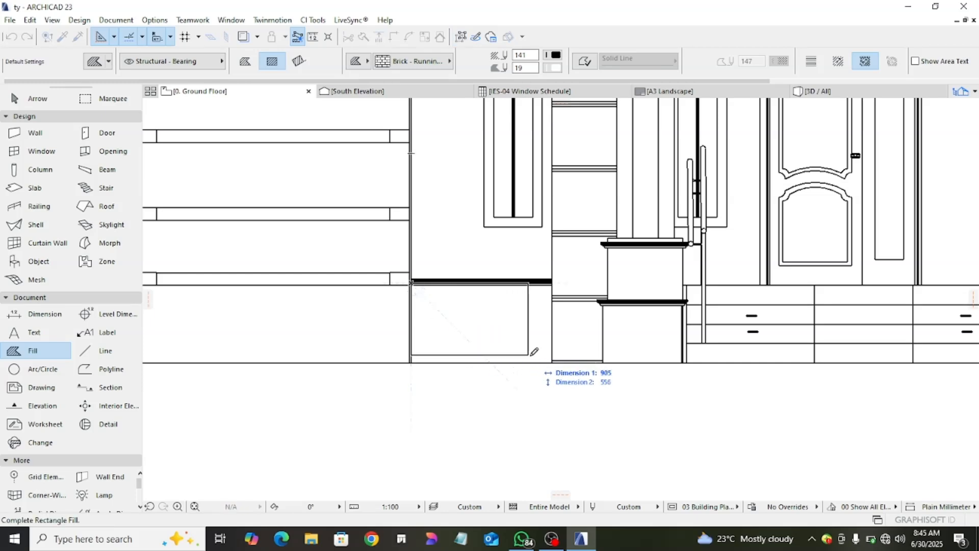
left_click(554, 361)
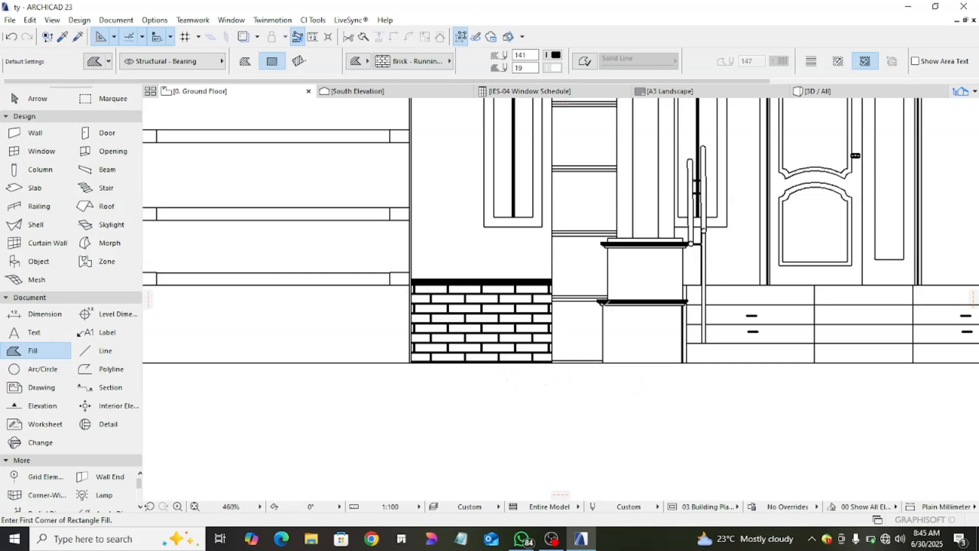
- Add rectangular brick fills to the lower and upper base blocks of the left porch column
left_click(603, 305)
key("Escape")
left_click(602, 304)
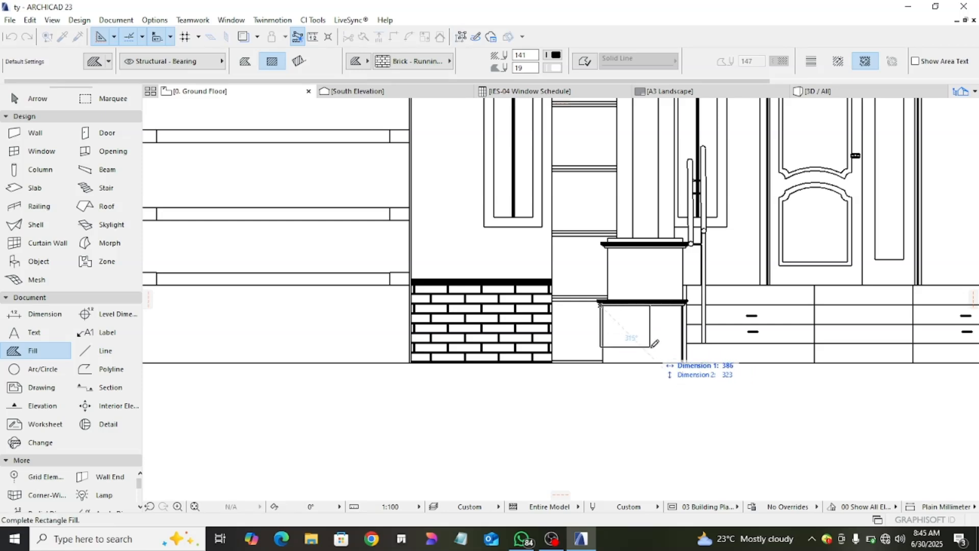
left_click(684, 363)
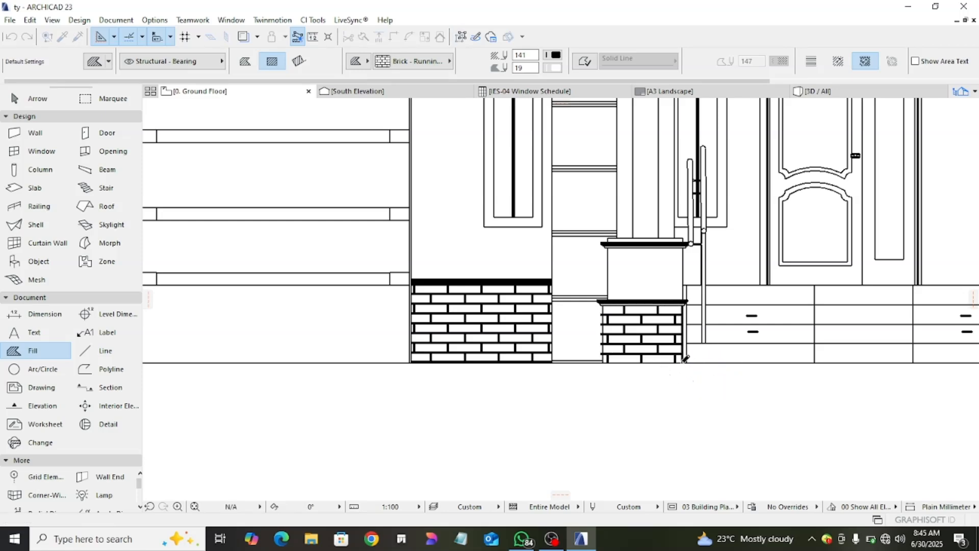
left_click(610, 246)
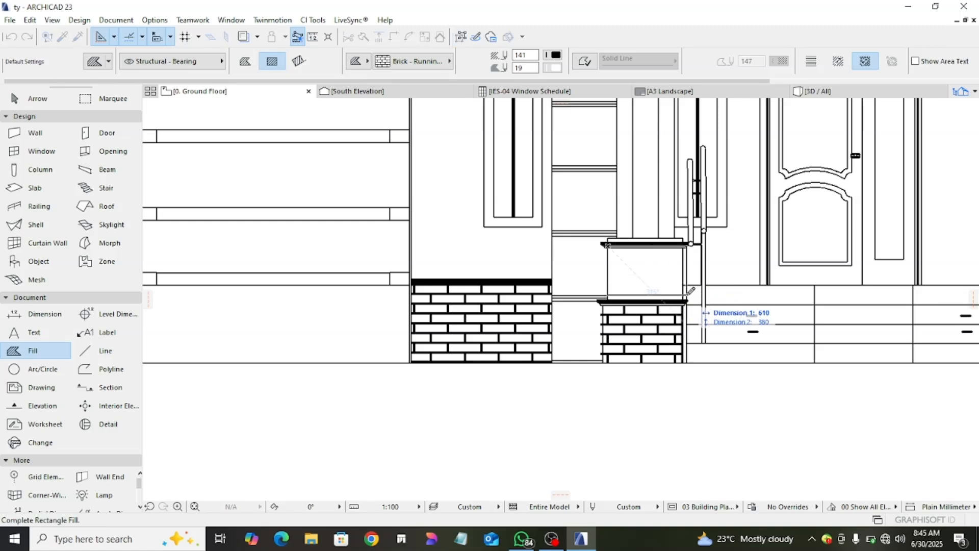
left_click(678, 301)
scroll(676, 301, "down", 5)
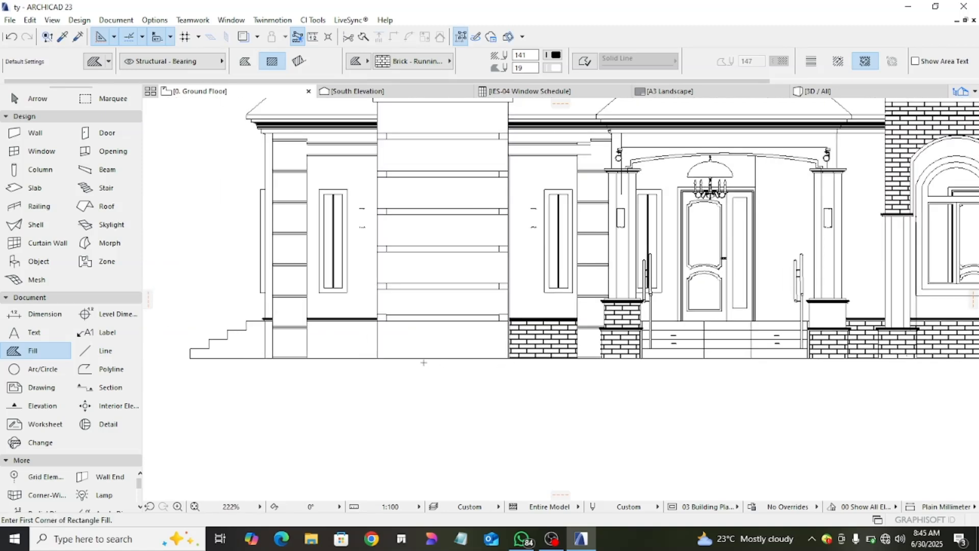
- Add a rectangular brick fill to the plinth under the banded bay, about 2103 by 600 mm, down to the ground line
scroll(370, 310, "up", 4)
left_click(374, 308)
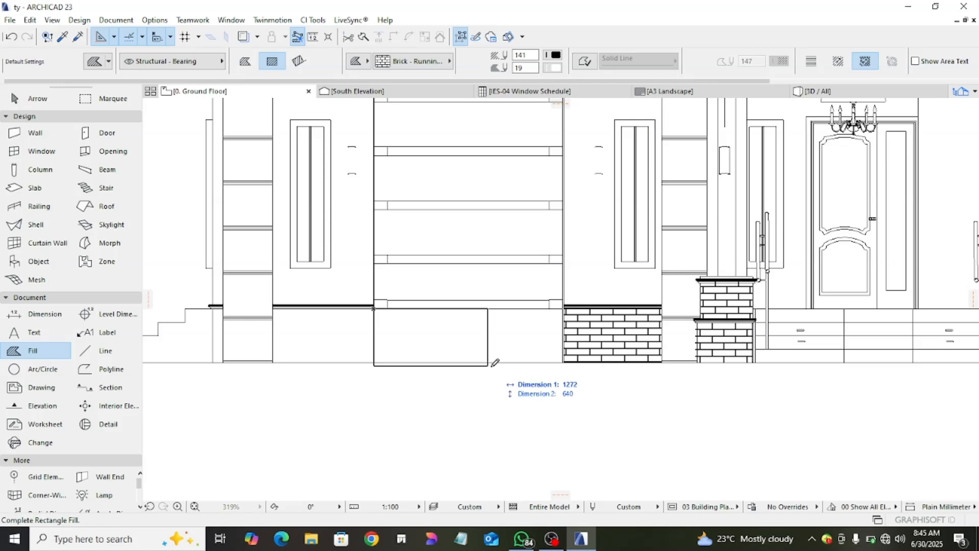
left_click(563, 363)
scroll(521, 374, "down", 2)
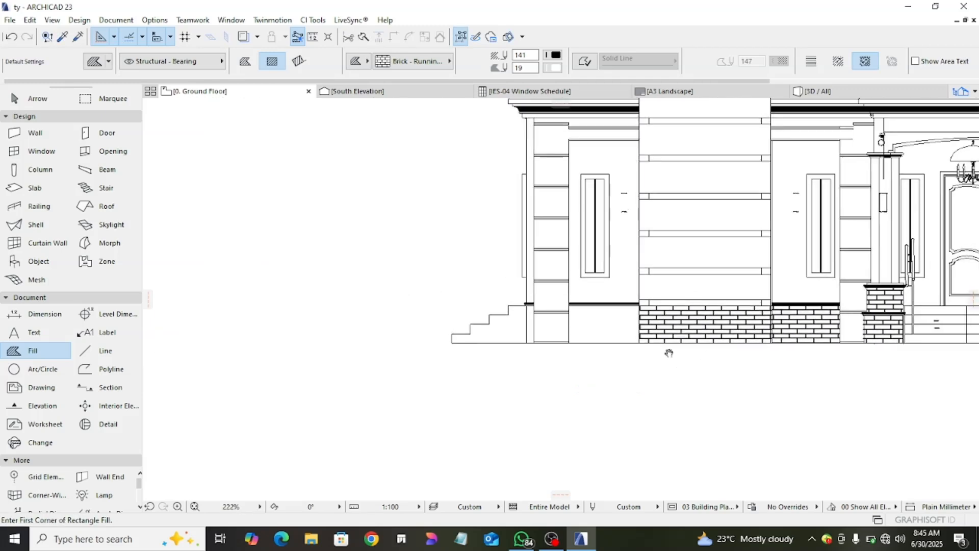
- Add a rectangular brick fill to the plinth under the far-left window, between the corner pilaster and the banded bay, and end the Fill tool
scroll(539, 301, "up", 3)
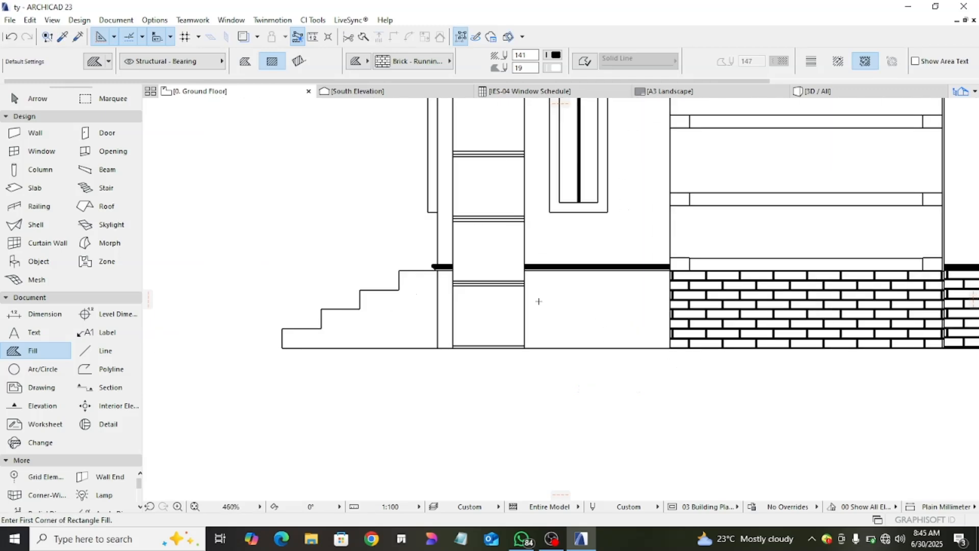
left_click(523, 273)
left_click(670, 349)
scroll(669, 349, "down", 1)
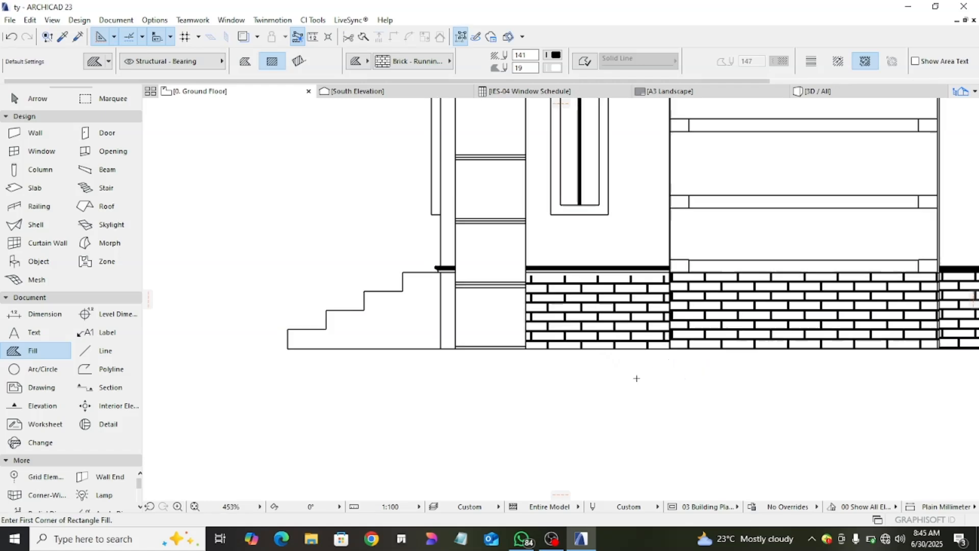
scroll(637, 378, "down", 4)
key("Escape")
scroll(613, 362, "down", 4)
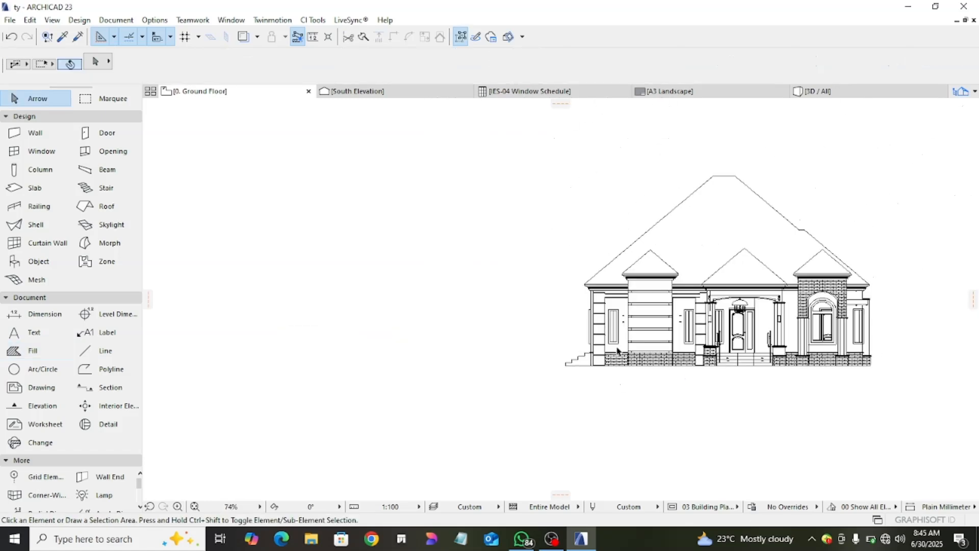
scroll(657, 347, "up", 2)
middle_click_drag(628, 350, 415, 361)
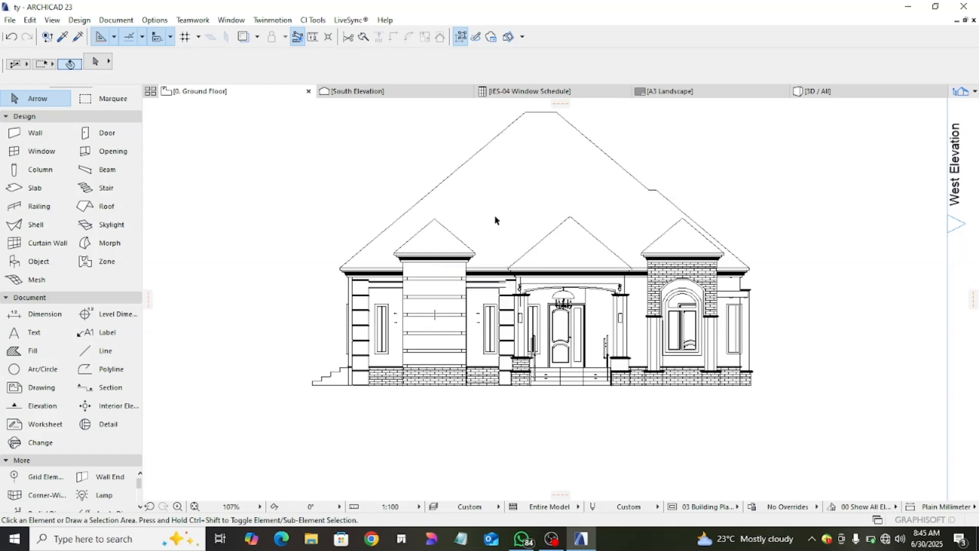
scroll(496, 216, "up", 3)
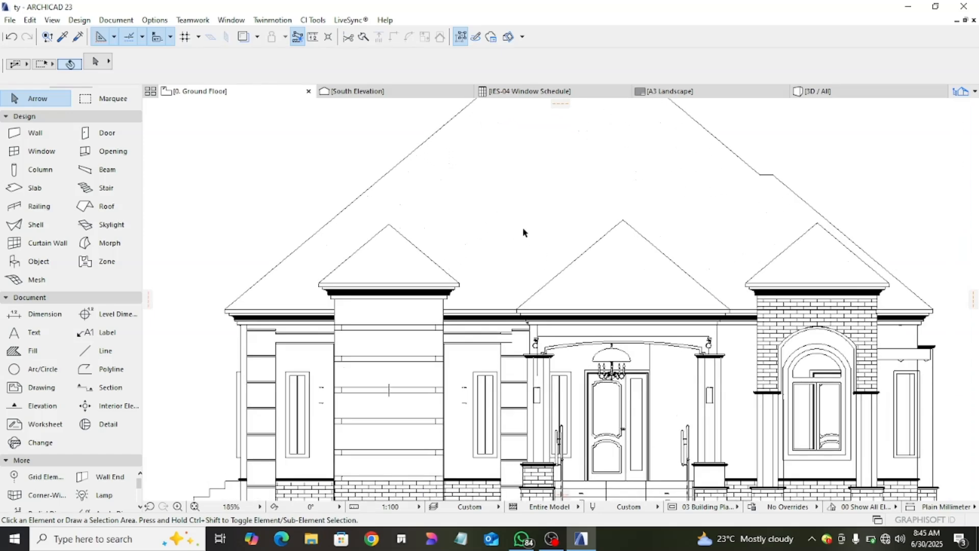
left_click(672, 264)
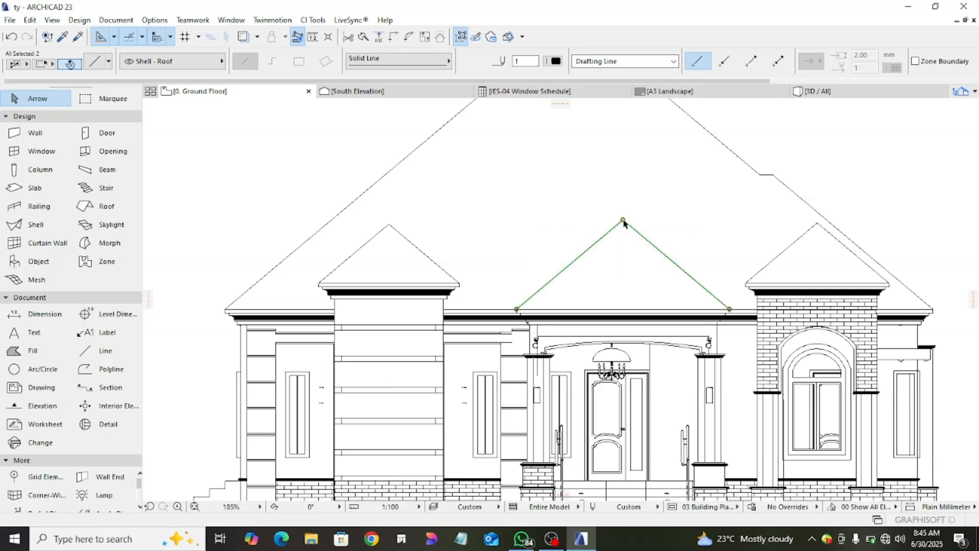
left_click(617, 246)
left_click_drag(580, 217, 692, 266)
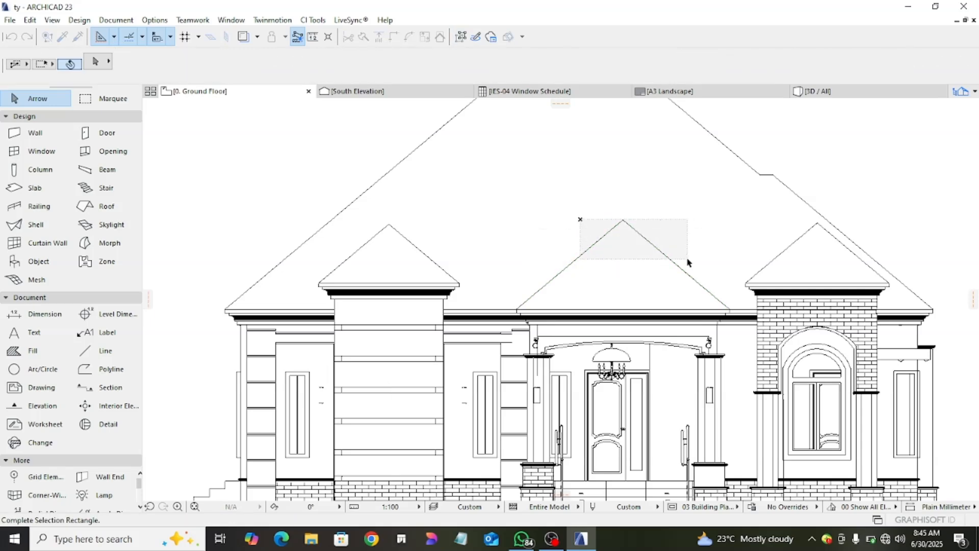
left_click(623, 221)
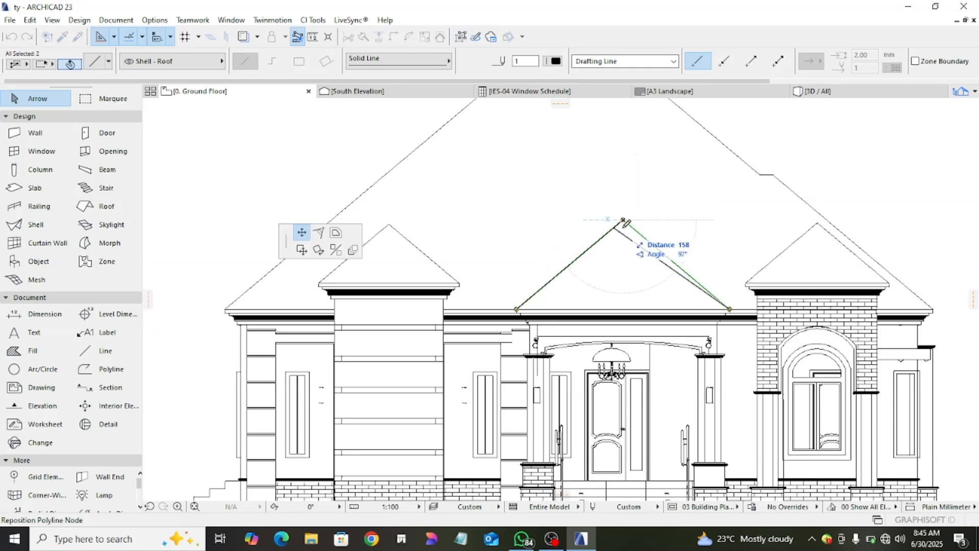
key("Escape")
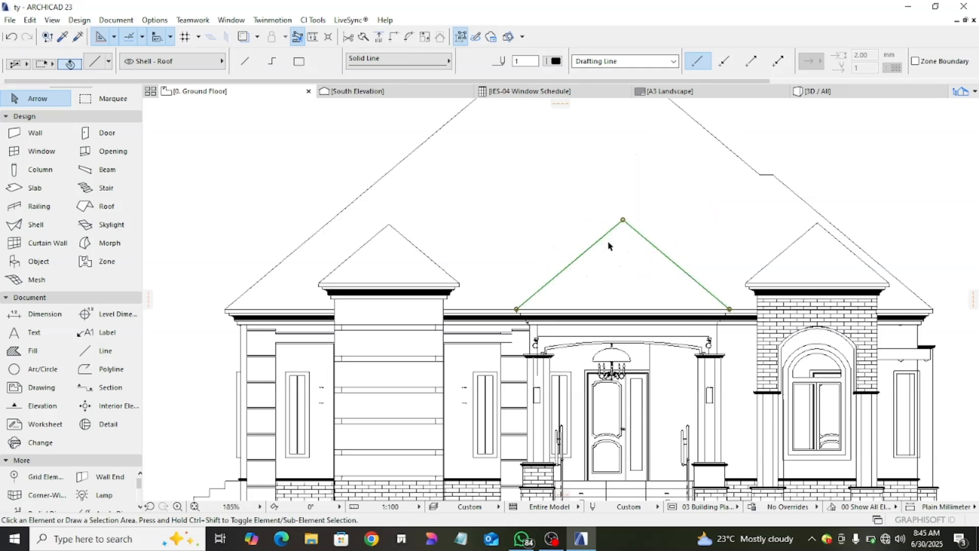
- Select both sloping lines of the porch gable and offset a copy of them 100 mm inward
left_click(592, 247)
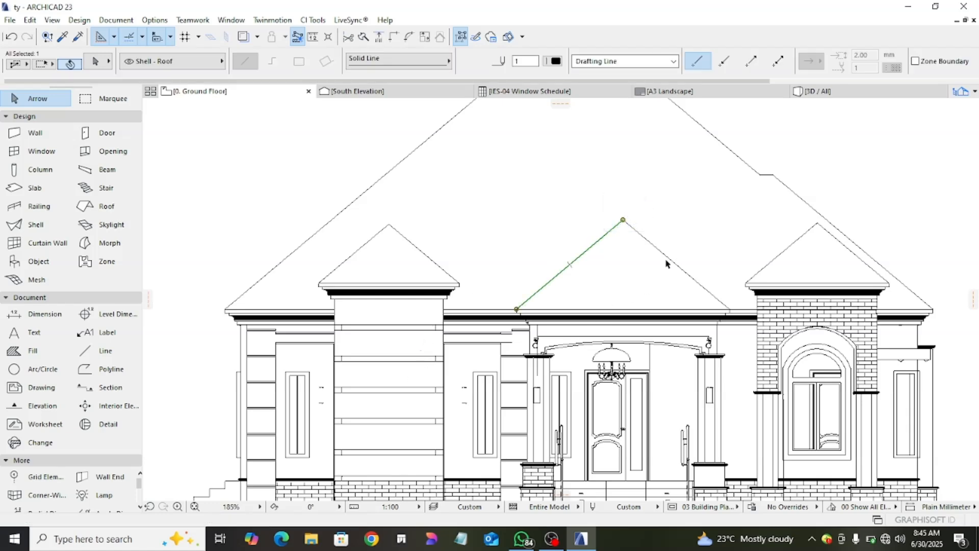
scroll(623, 249, "up", 3)
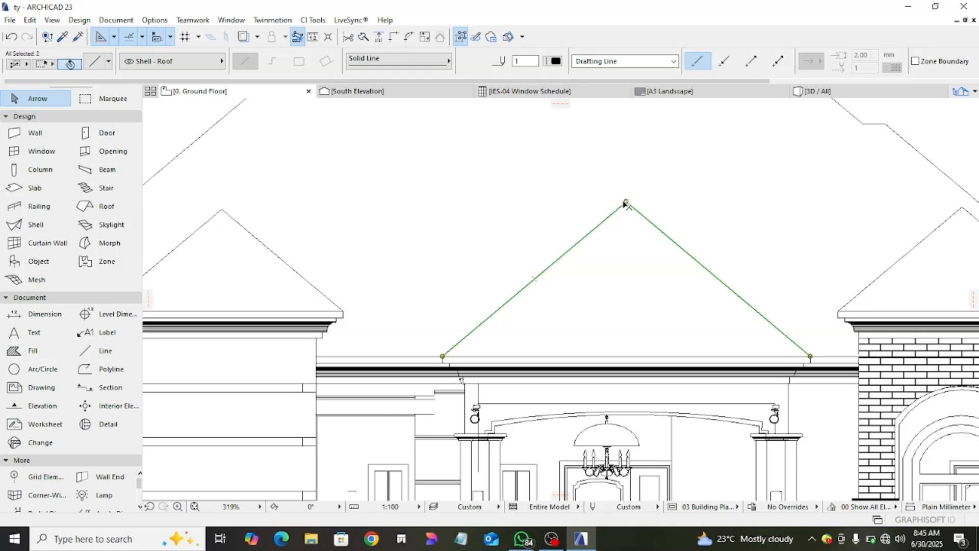
left_click(625, 203)
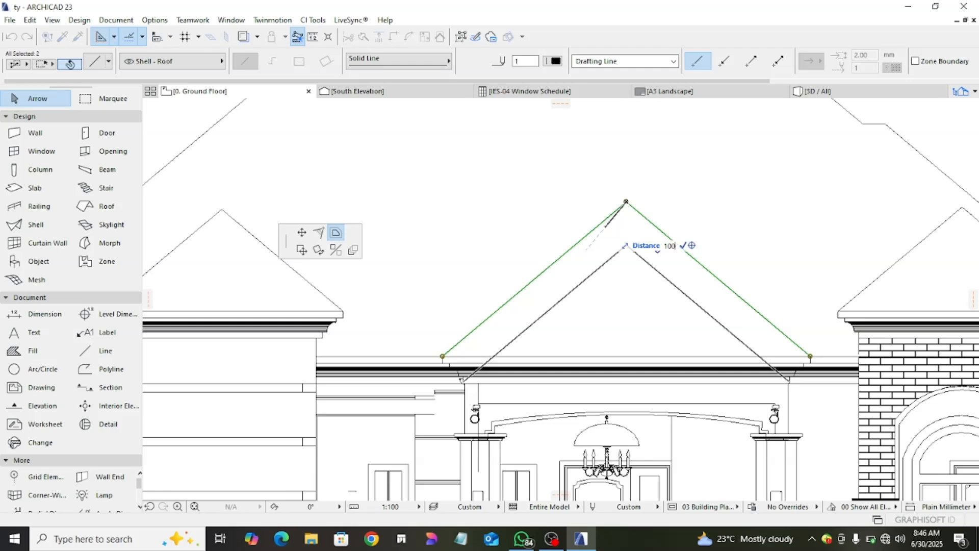
key("Return")
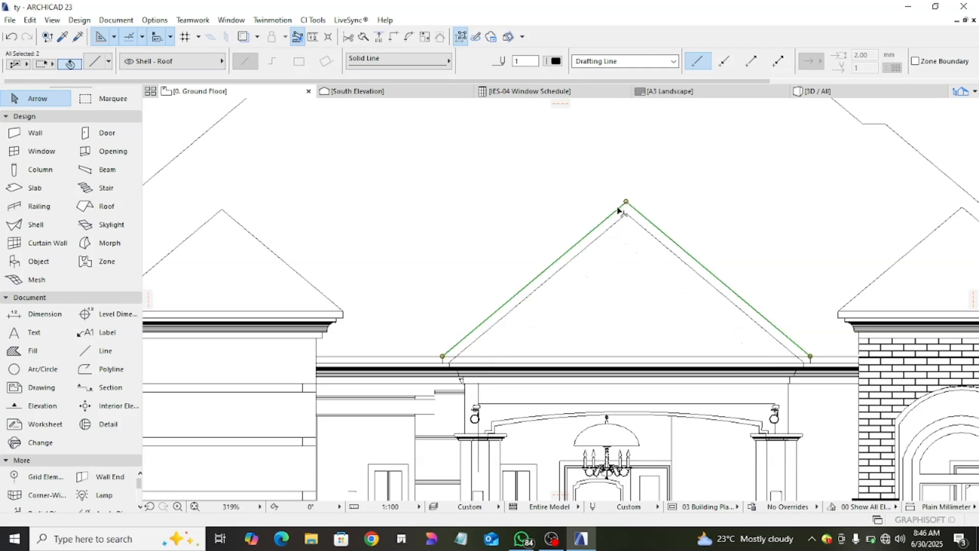
left_click(470, 290)
- Trim both lower ends of the porch gable's inner lines where they run past the eaves line
scroll(503, 350, "up", 5)
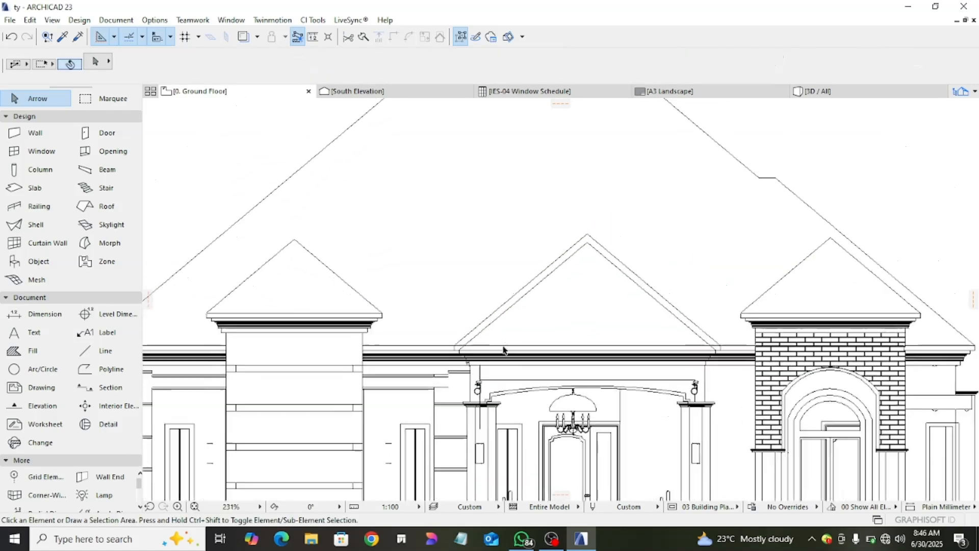
scroll(479, 339, "down", 6)
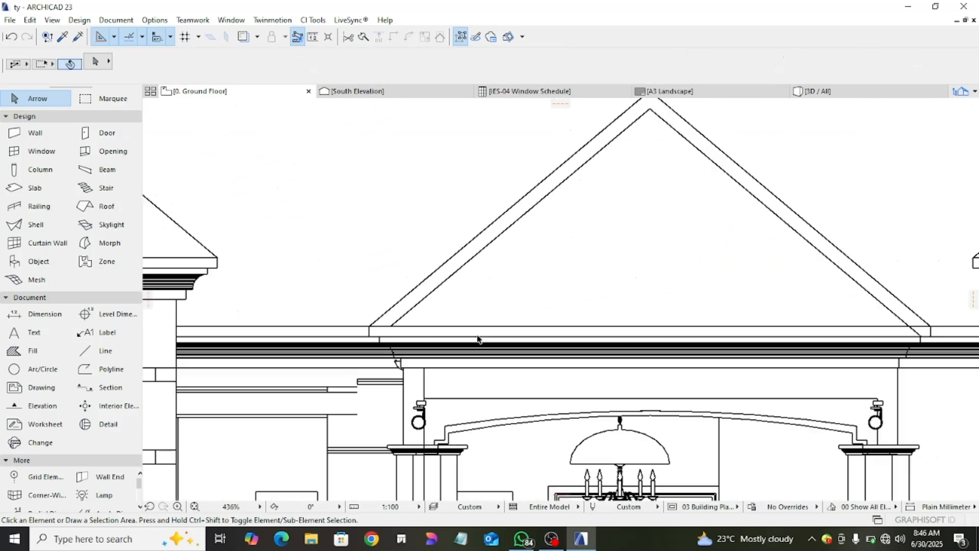
scroll(641, 333, "up", 5)
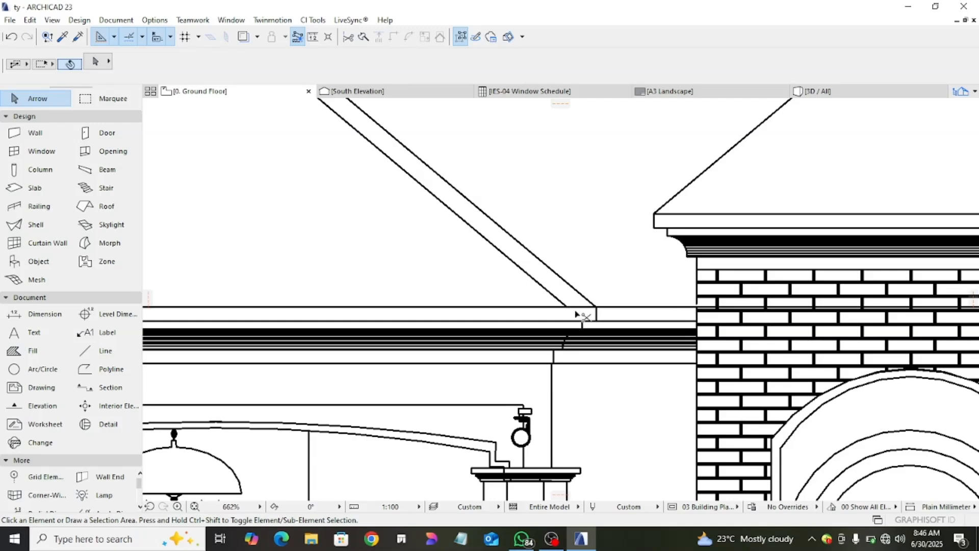
scroll(572, 319, "down", 5)
scroll(679, 248, "up", 3)
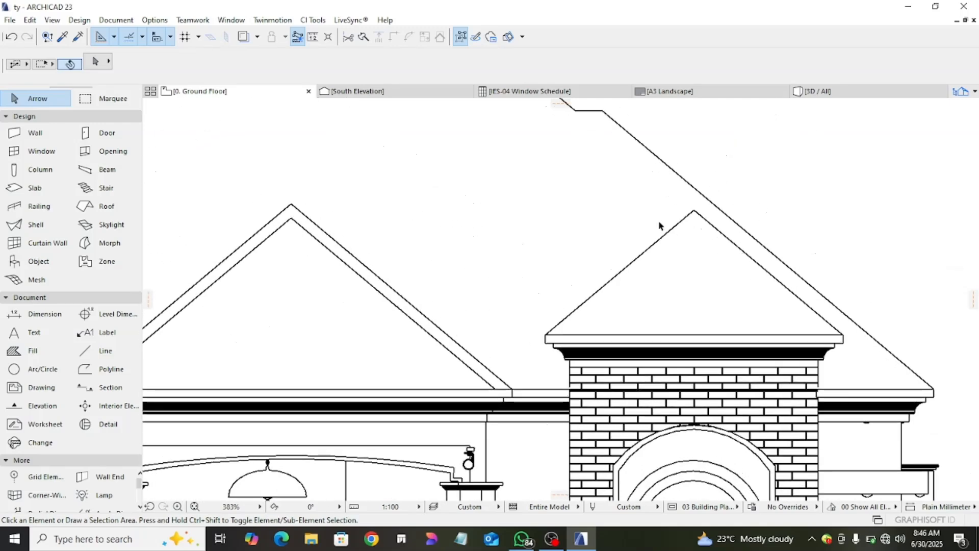
- Select both sloping lines of the gable above the arched window and offset a copy of them inward
left_click(679, 228)
key("Escape")
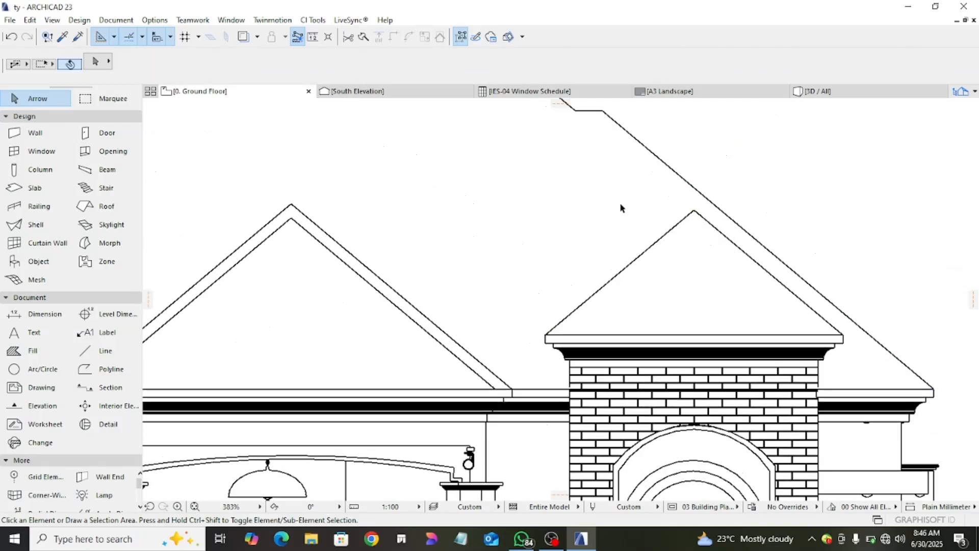
left_click_drag(630, 208, 714, 258)
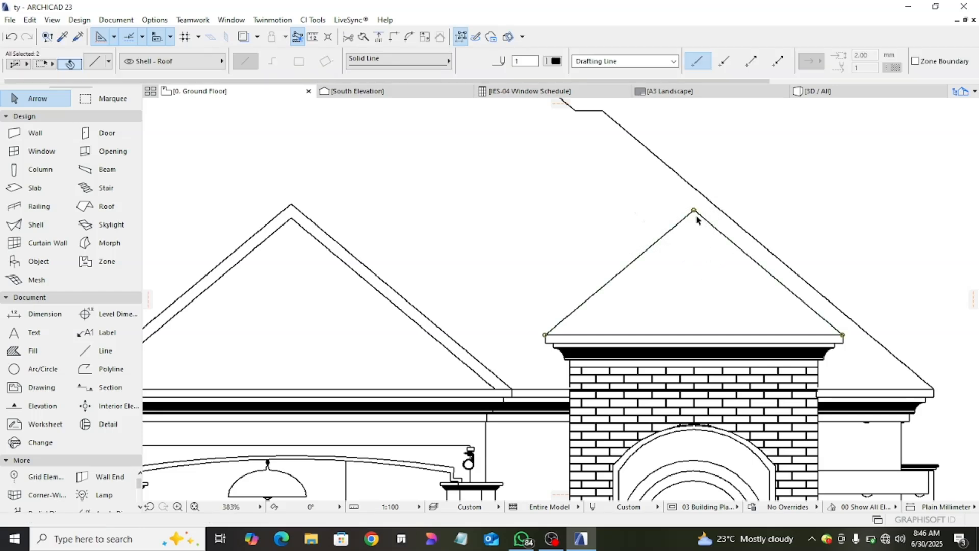
left_click(701, 216)
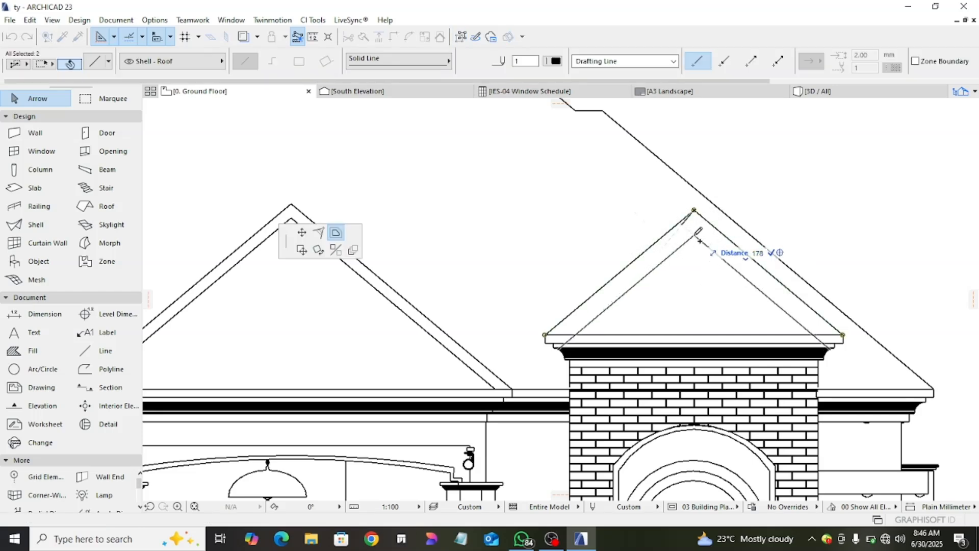
key("Return")
- Trim the inner gable line ends at the eaves above the arched window, undoing the trim of the right-hand slope
key("Escape")
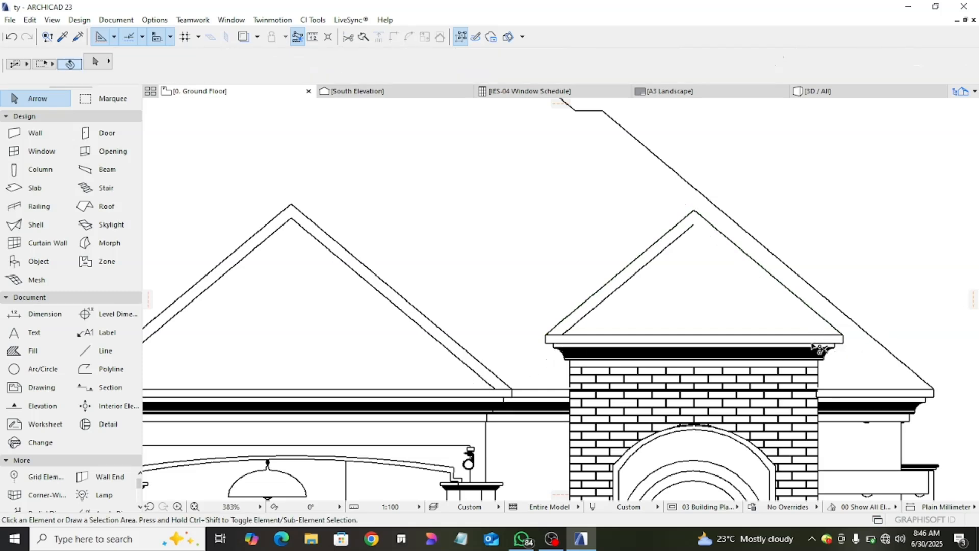
key("ctrl+z")
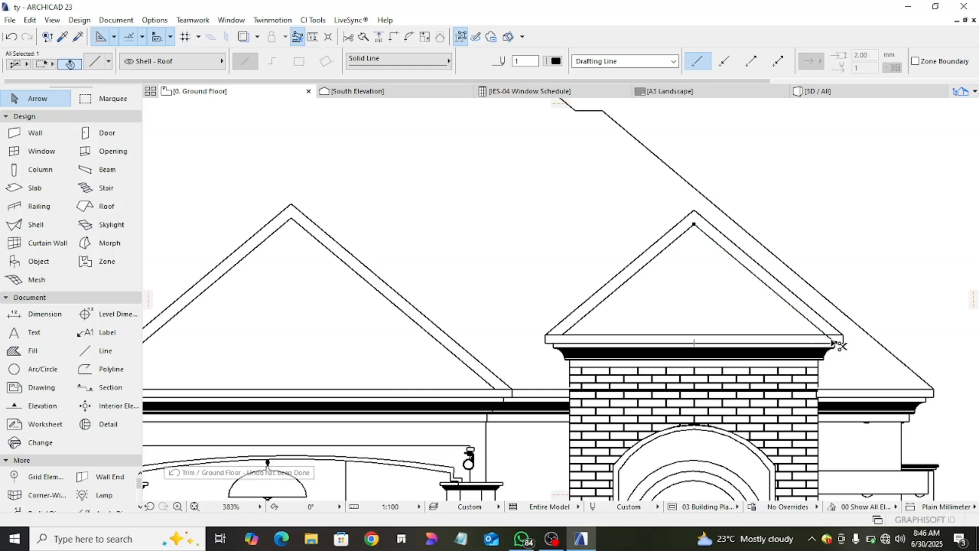
key("Escape")
- Select both sloping lines of the gable over the banded wall panel and offset a copy of them inward
scroll(442, 320, "down", 5)
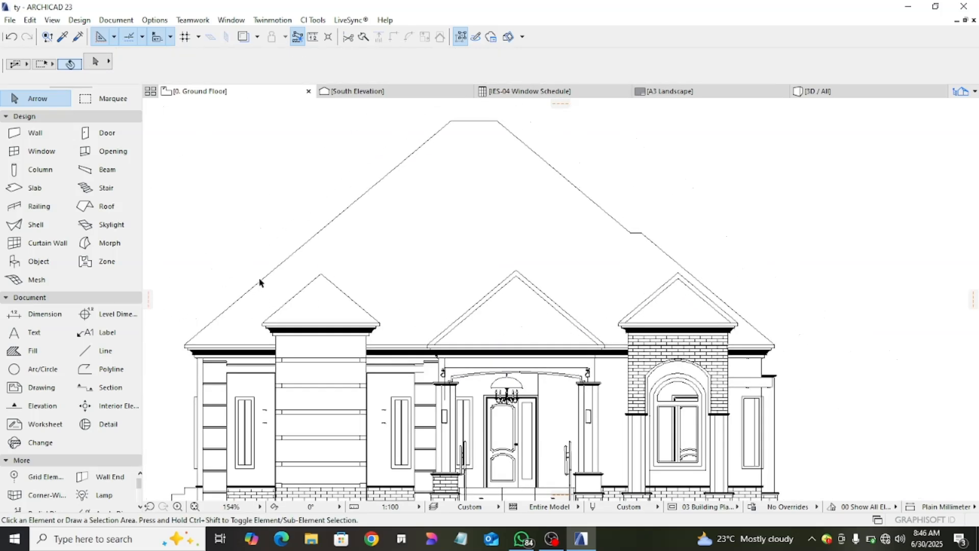
left_click(308, 285)
key("Escape")
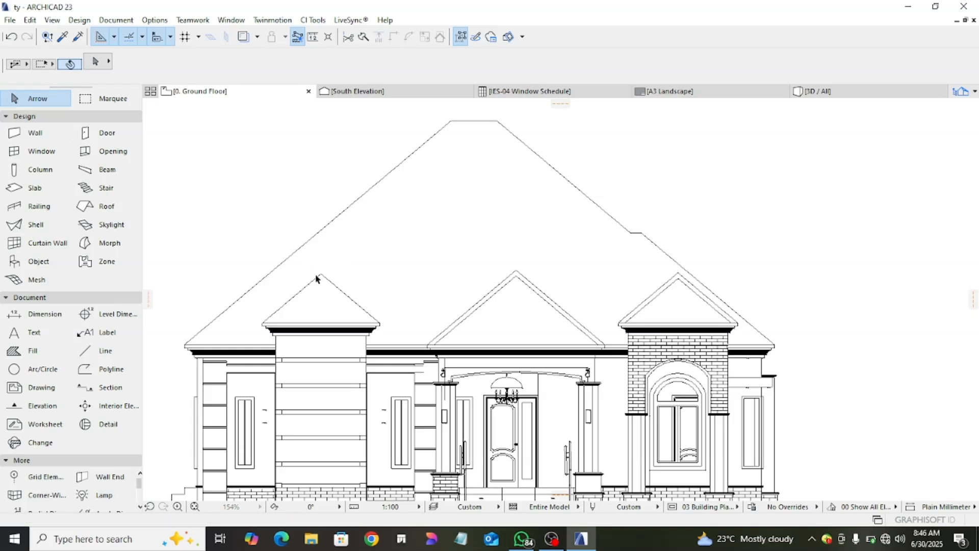
left_click(319, 276)
left_click(320, 275)
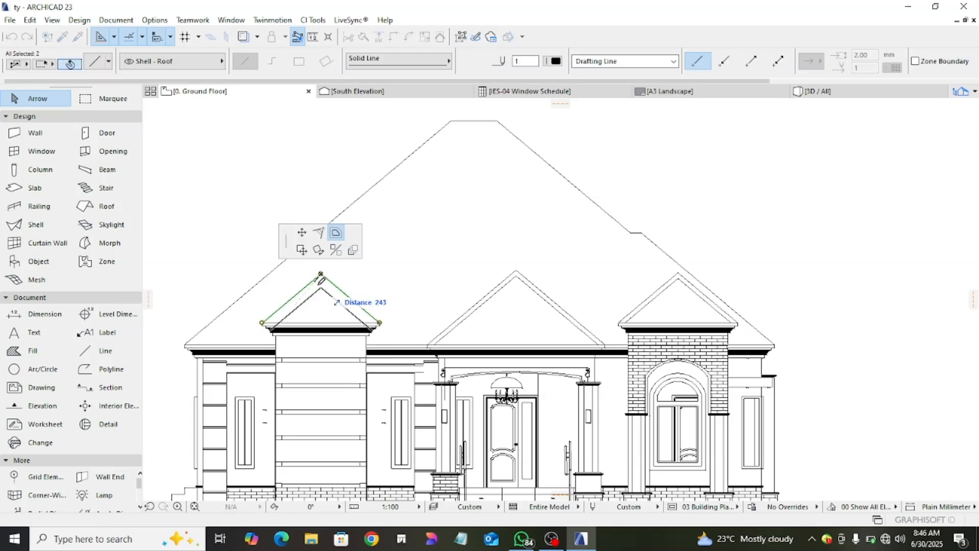
key("Escape")
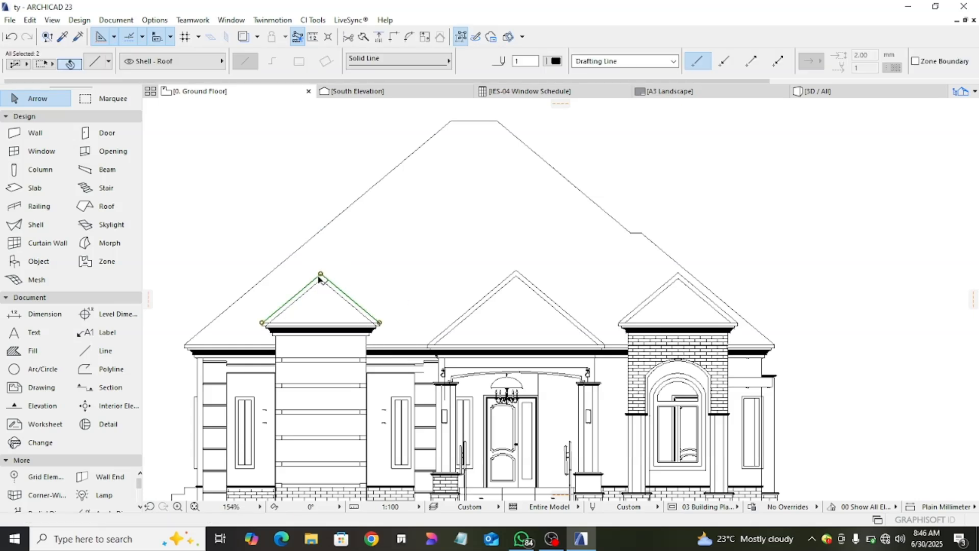
key("Escape")
- Select all the main roof's outline lines, including the ridge and the small step, and offset a copy of them inward
scroll(321, 297, "down", 2)
left_click(323, 225)
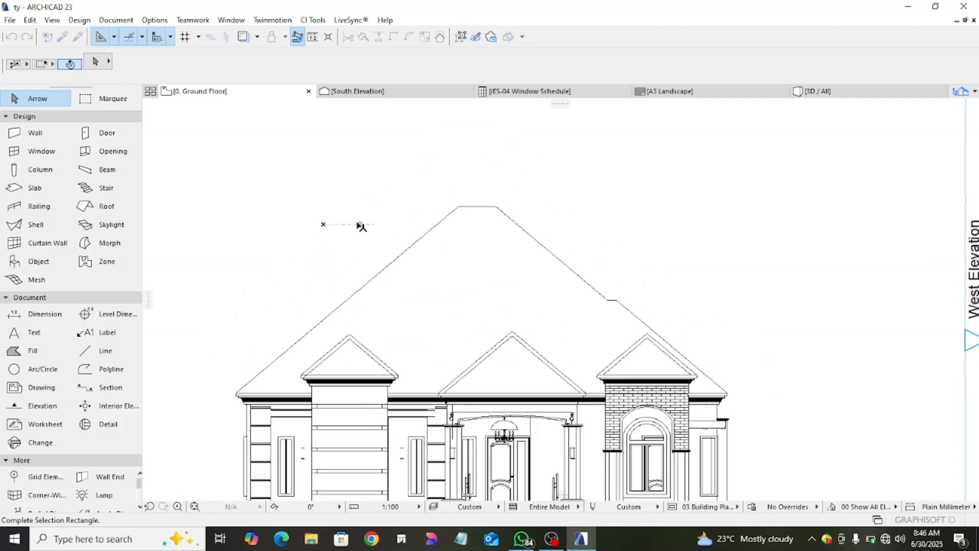
left_click(643, 308)
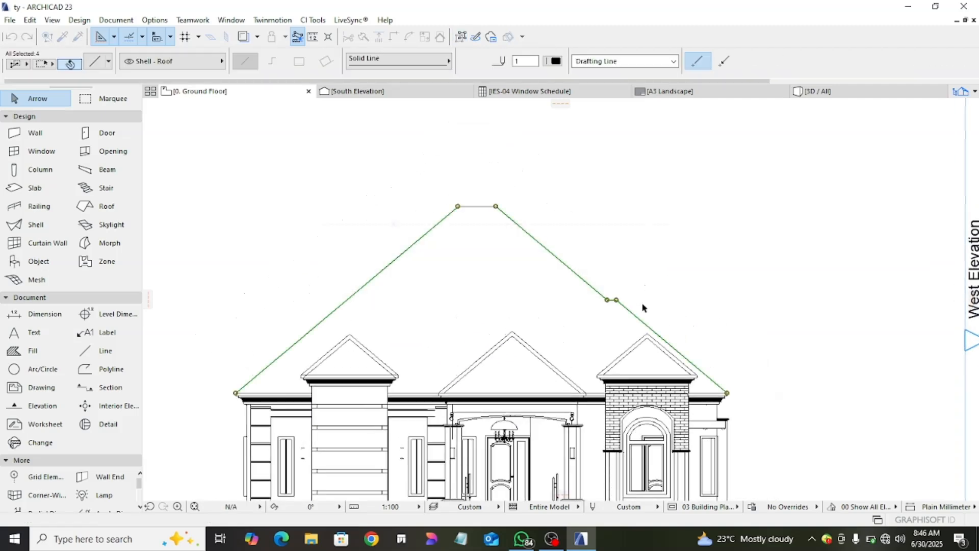
left_click(458, 206)
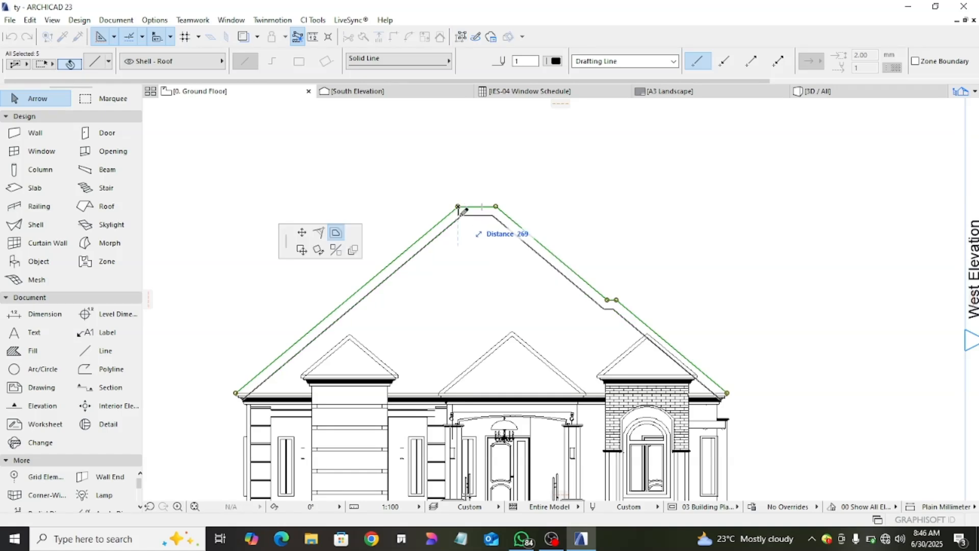
type("10")
key("Return")
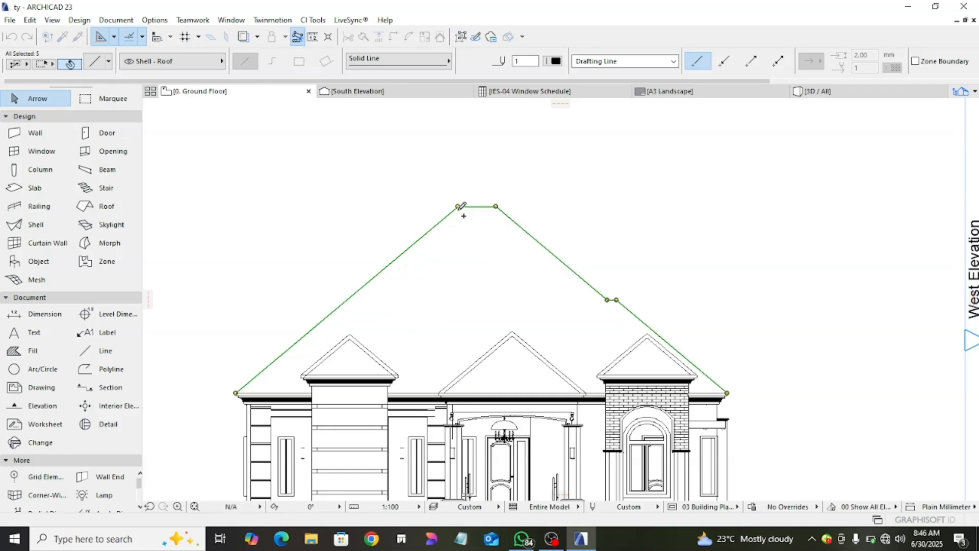
key("Escape")
- Trim both lower ends of the main roof's inner lines where they run past the eaves line
scroll(240, 388, "up", 8)
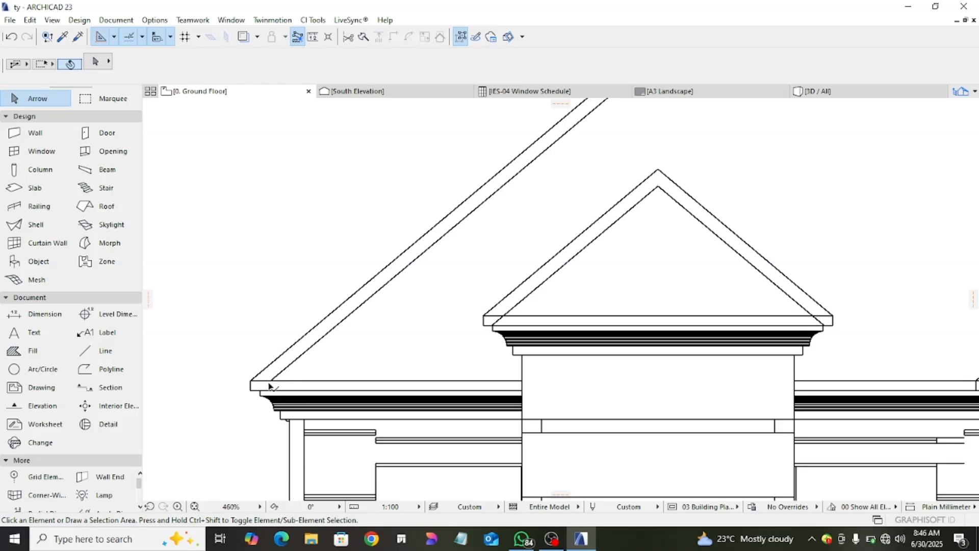
scroll(269, 386, "down", 6)
scroll(810, 355, "up", 6)
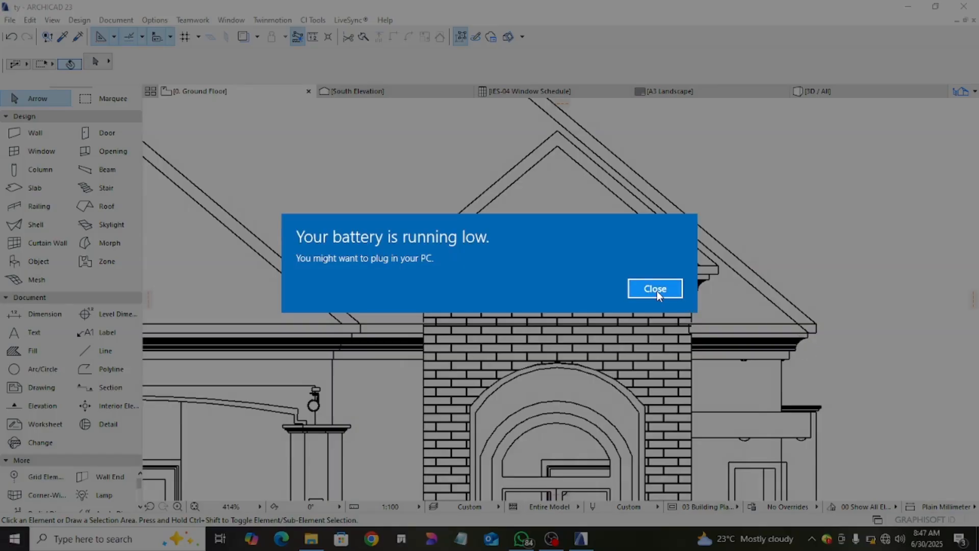
left_click(657, 289)
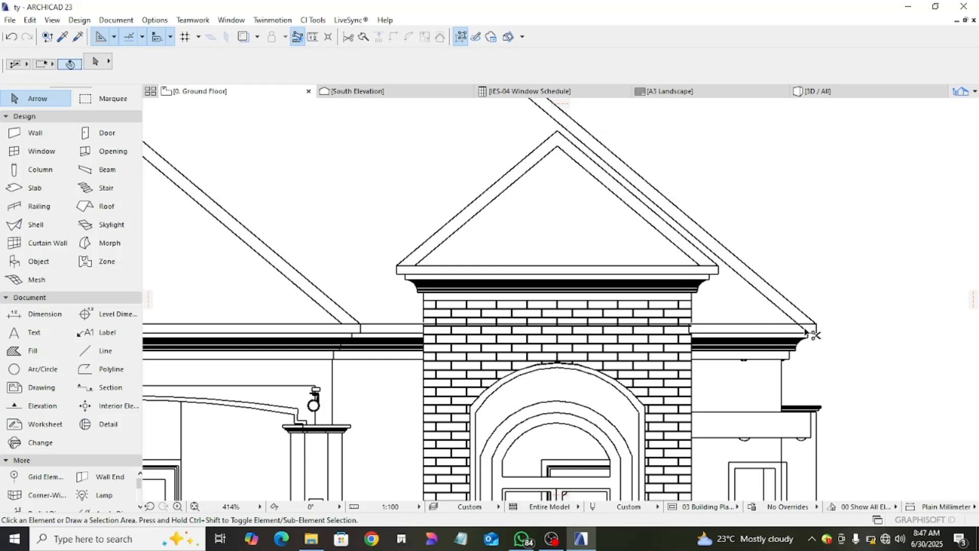
scroll(677, 348, "down", 5)
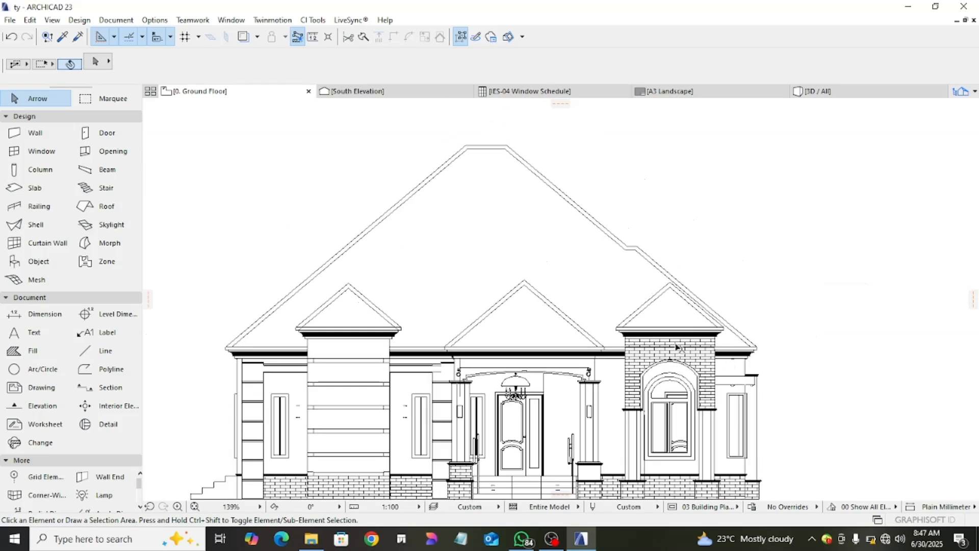
- Set the Fill tool's default pattern to Roof Tile 03
left_click(34, 352)
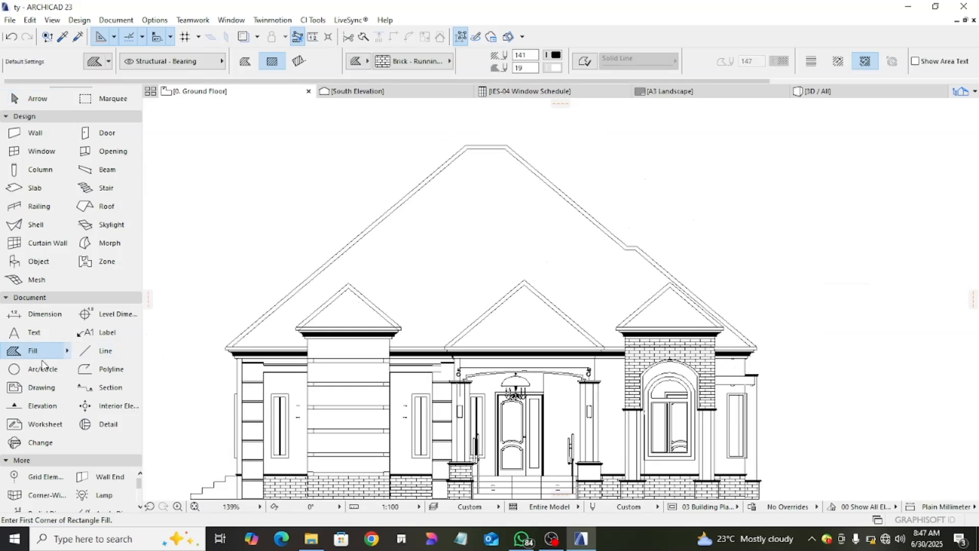
left_click(414, 60)
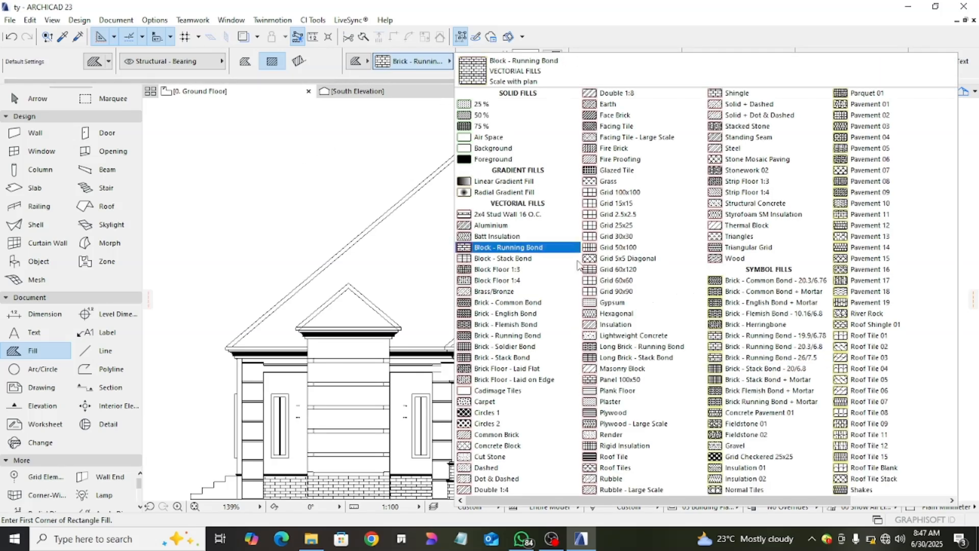
scroll(737, 405, "down", 1)
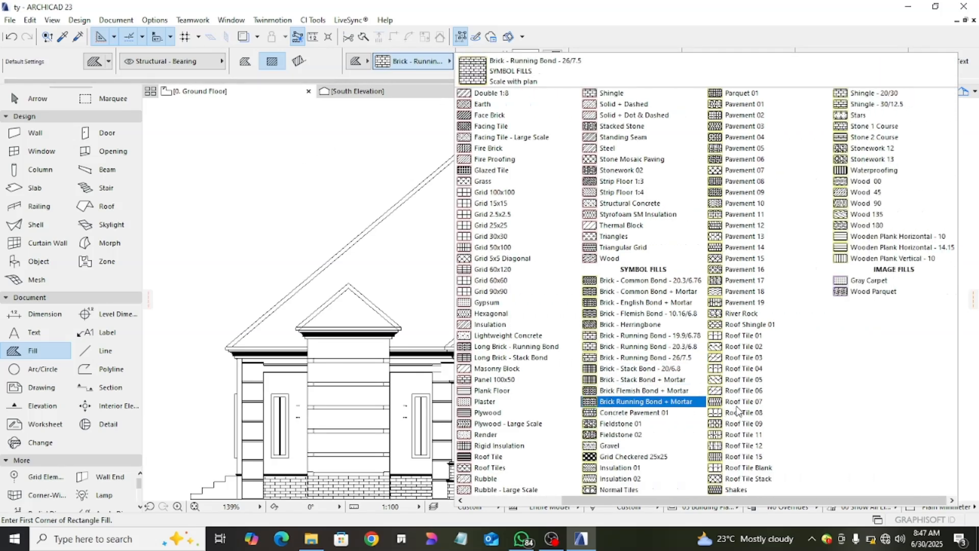
left_click(716, 357)
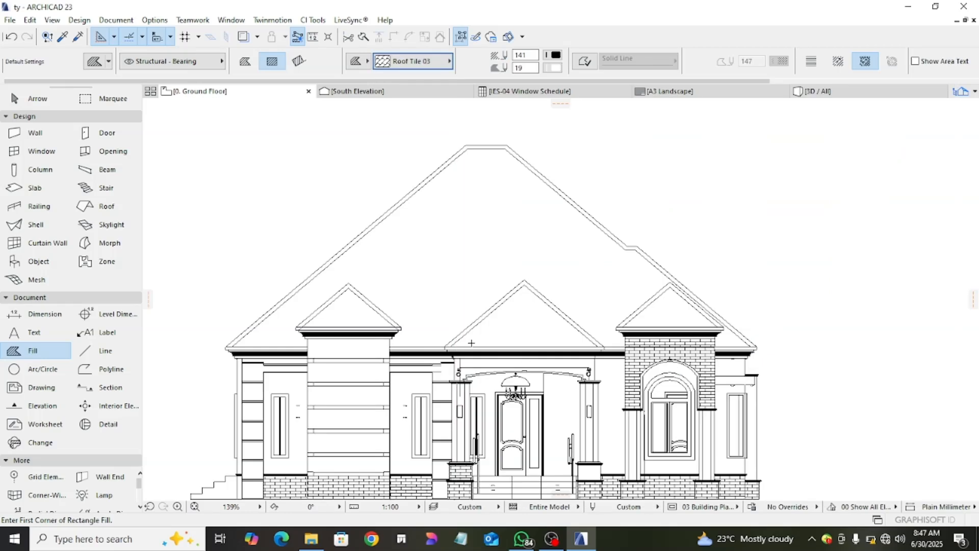
middle_click_drag(471, 343, 576, 320)
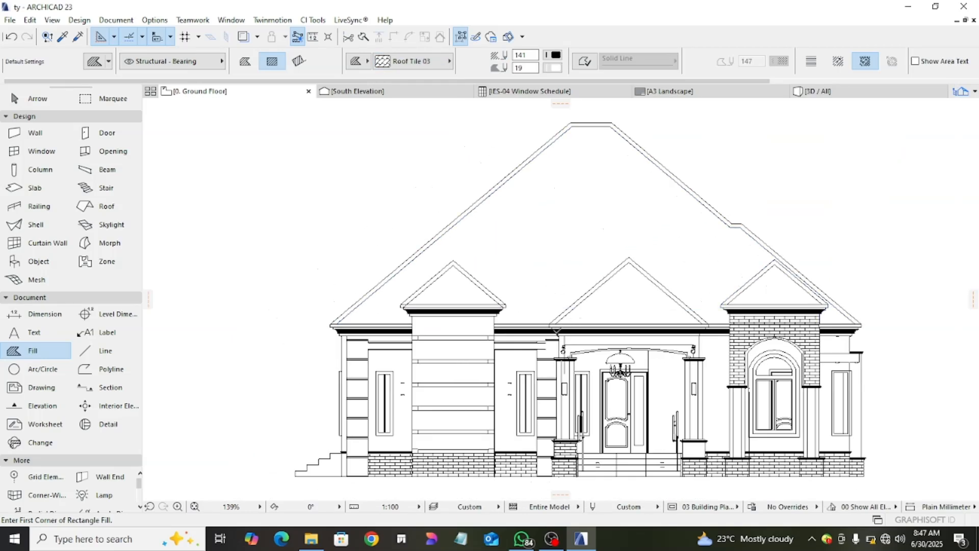
key("Escape")
left_click(536, 255)
key("Escape")
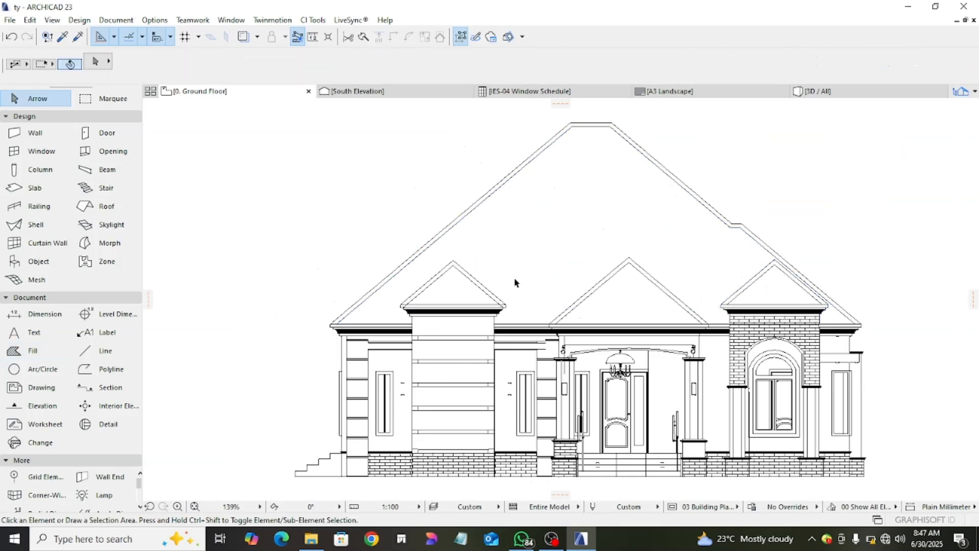
- Draw a polygonal Roof Tile 03 fill over the triangle inside the porch gable's inner lines
left_click(33, 350)
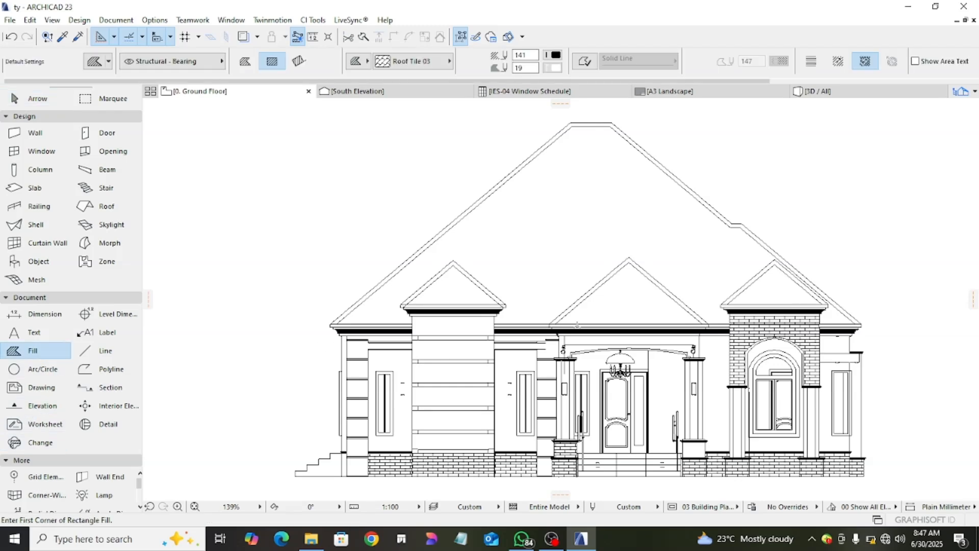
scroll(555, 333, "up", 2)
left_click(540, 328)
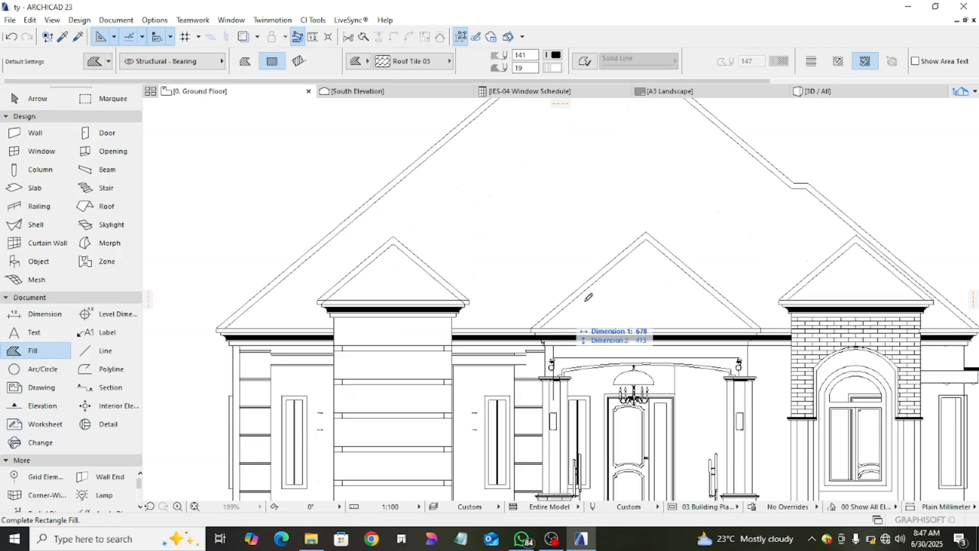
left_click(245, 60)
left_click(645, 233)
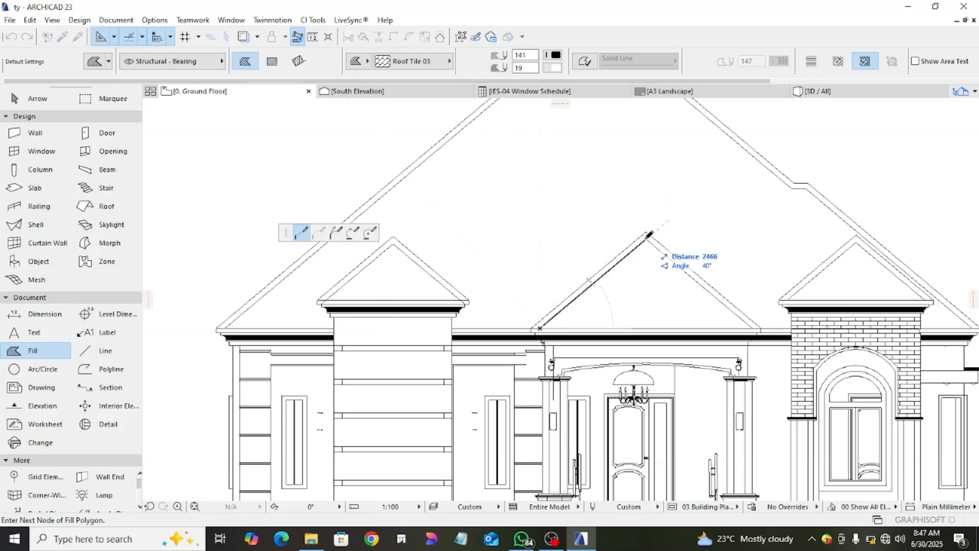
left_click(752, 328)
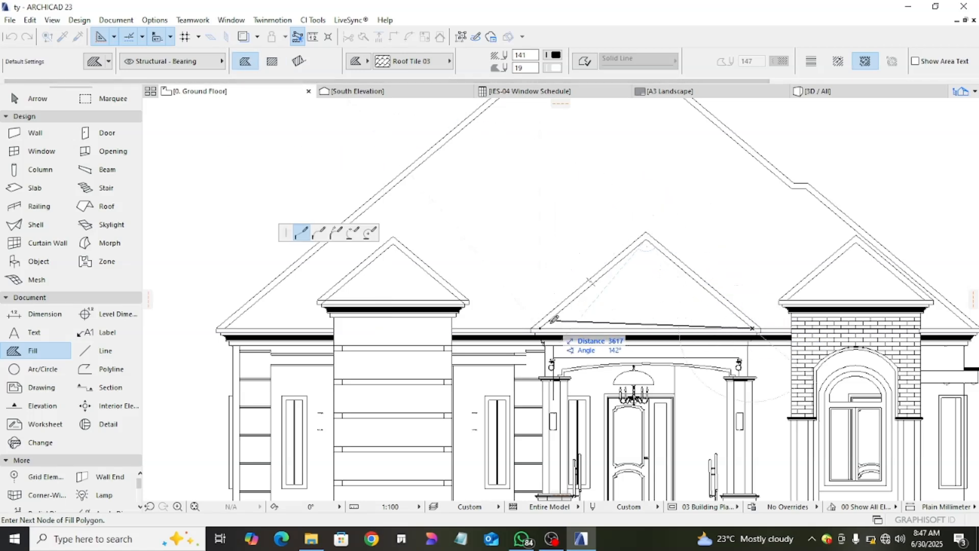
left_click(540, 329)
- Draw a polygonal Roof Tile 03 fill inside the gable above the arched window
scroll(798, 299, "up", 2)
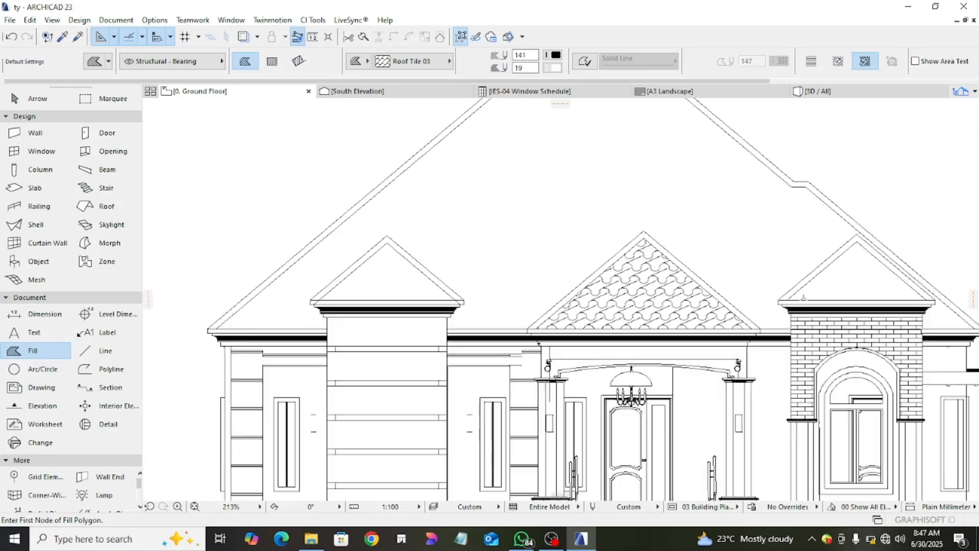
left_click(780, 301)
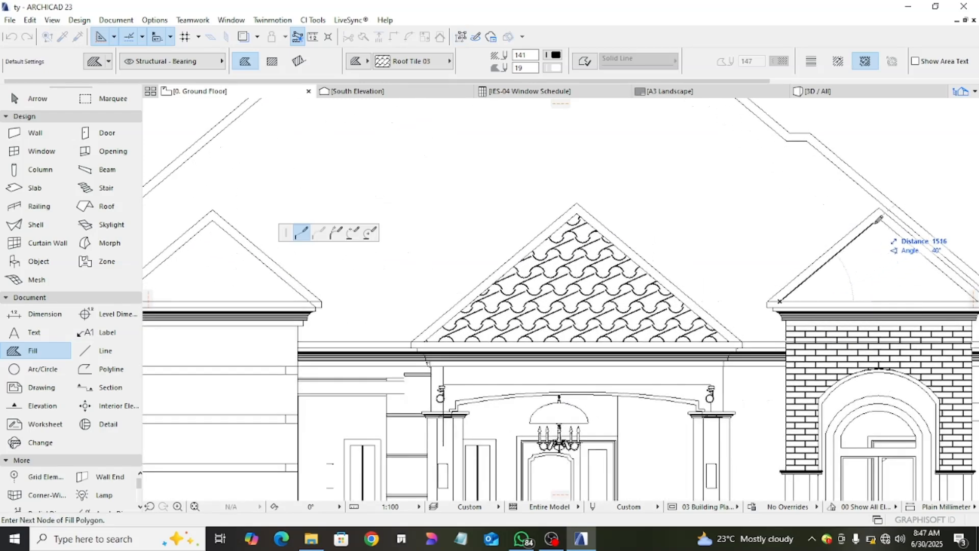
left_click(882, 217)
middle_click_drag(881, 217, 730, 275)
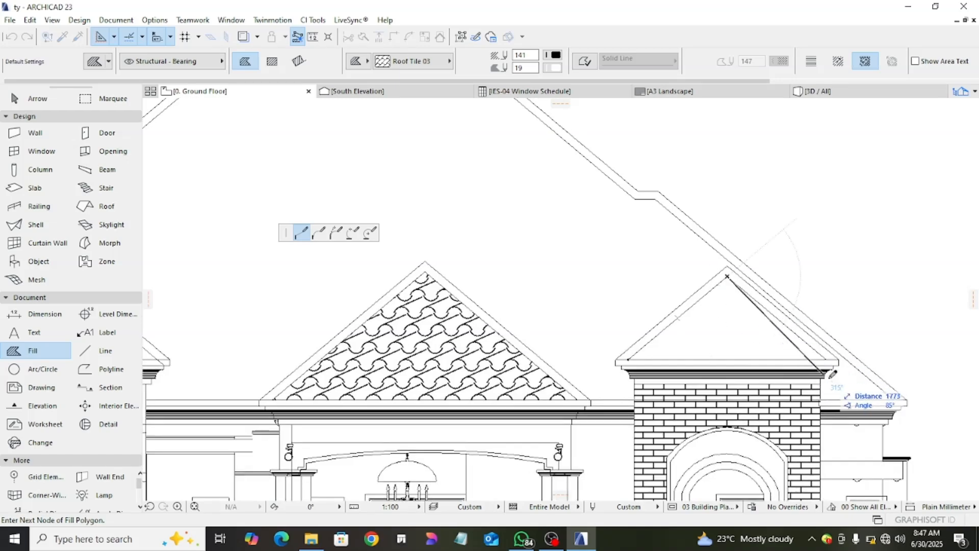
left_click(830, 354)
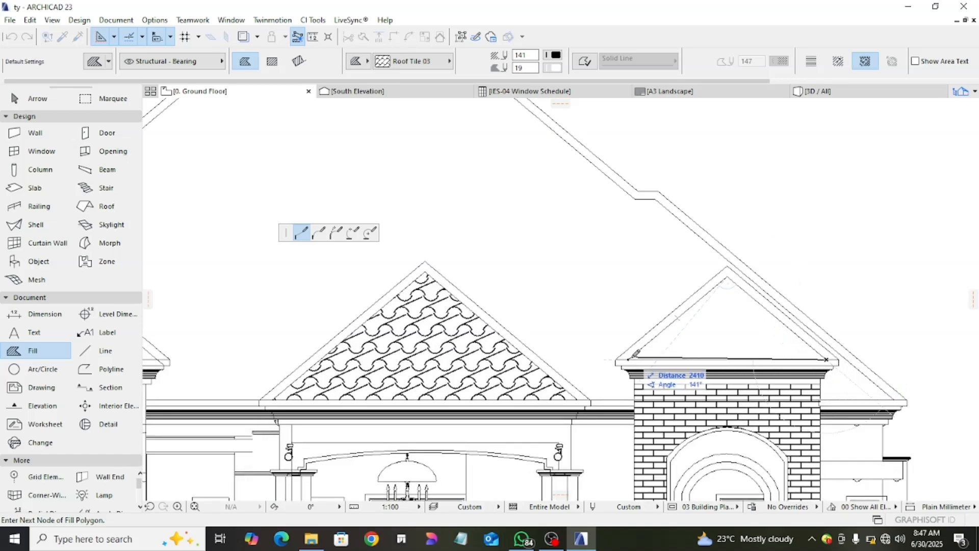
left_click(628, 360)
- Draw a polygonal Roof Tile 03 fill inside the gable over the banded wall panel
scroll(630, 361, "down", 2)
scroll(629, 359, "down", 2)
middle_click_drag(629, 359, 769, 348)
scroll(464, 335, "up", 3)
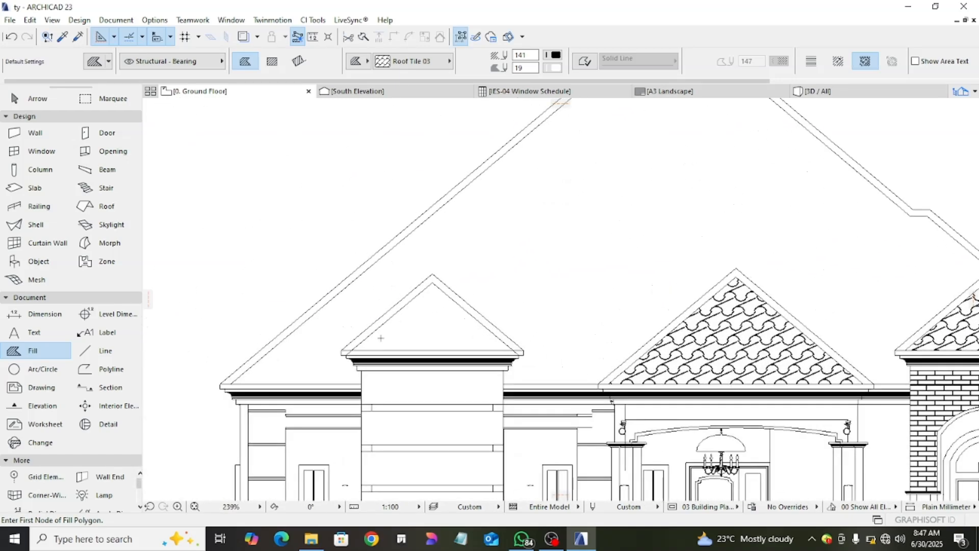
left_click(432, 282)
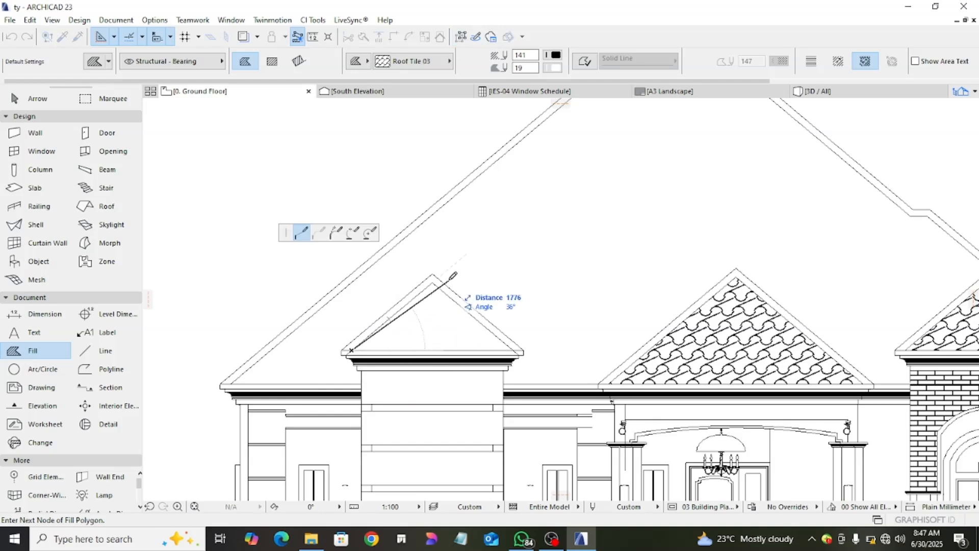
left_click(513, 350)
double_click(357, 346)
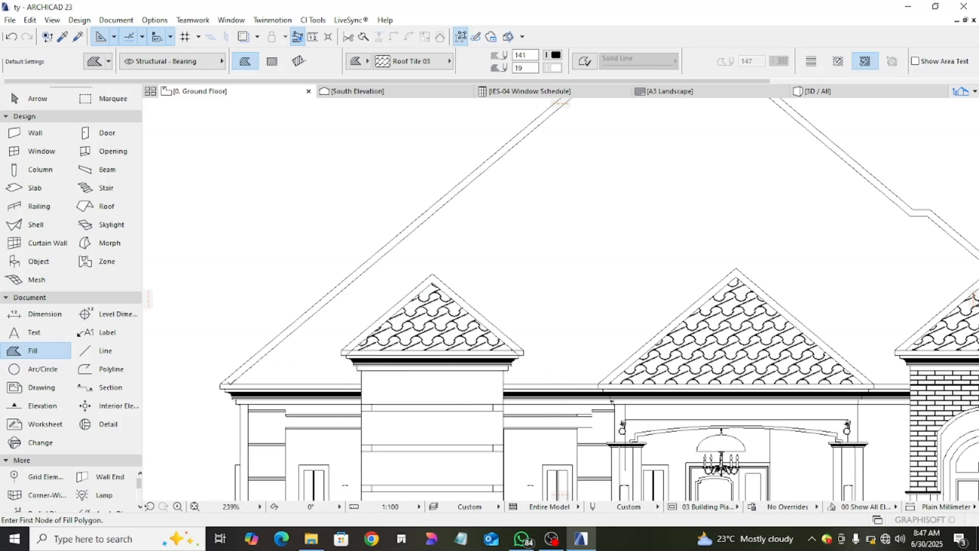
- Start a polygonal Roof Tile 03 fill on the main roof, tracing its inner edge from the left eave corner over the ridge to the right eave corner
left_click(230, 383)
scroll(456, 255, "down", 2)
middle_click_drag(456, 255, 349, 430)
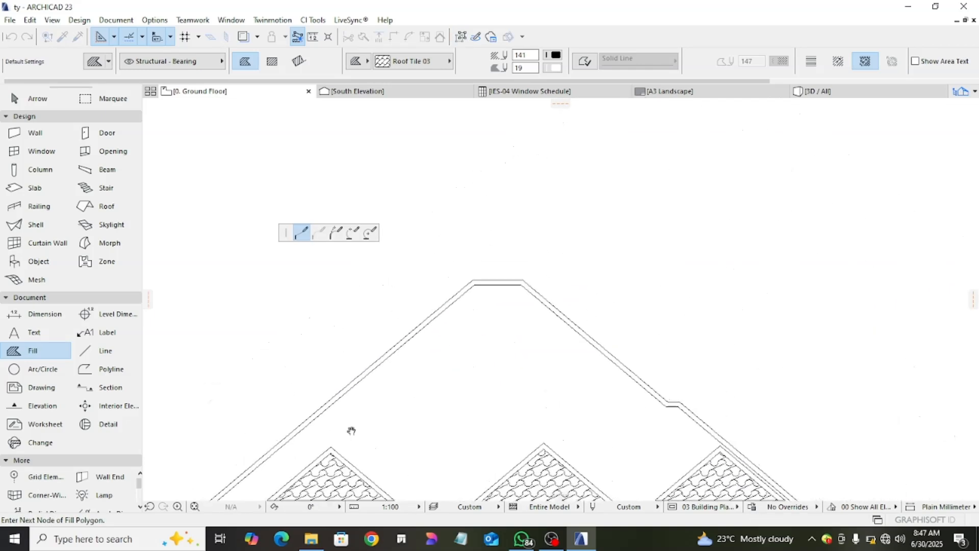
left_click(474, 284)
left_click(522, 284)
middle_click_drag(557, 321, 500, 233)
scroll(500, 233, "down", 1)
scroll(656, 357, "up", 3)
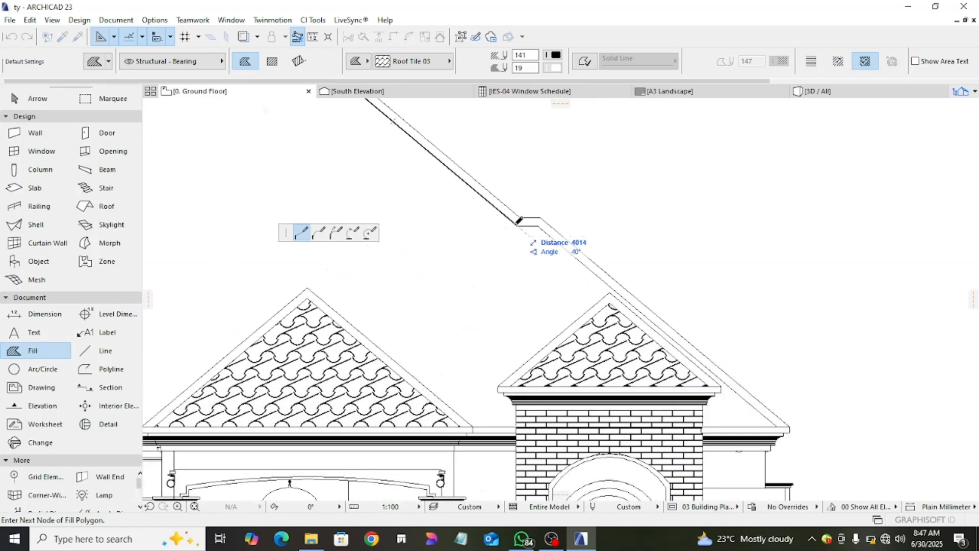
left_click(538, 226)
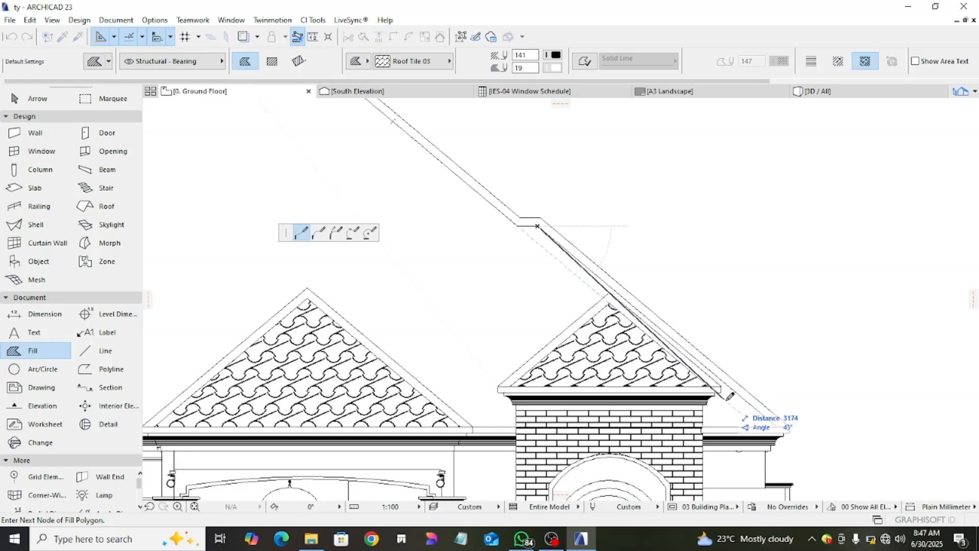
left_click(776, 425)
- Continue the main roof fill's outline along the right eave to the brick wall and up the wall edge to its cornice
scroll(705, 418, "up", 4)
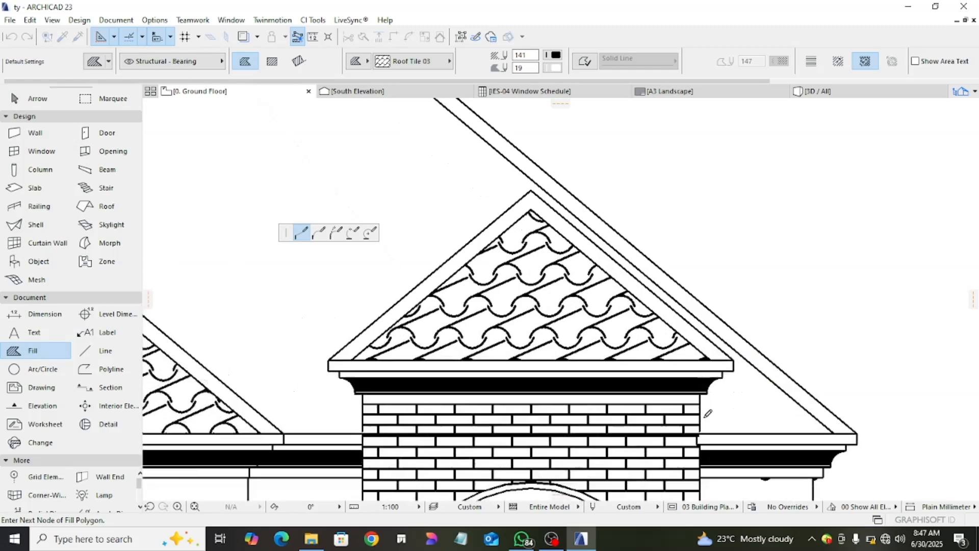
left_click(695, 436)
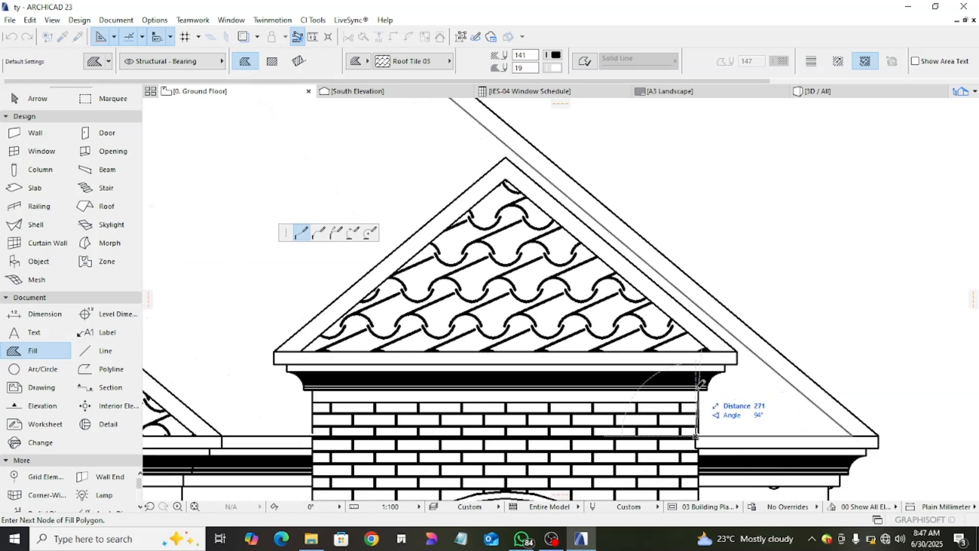
scroll(700, 386, "up", 3)
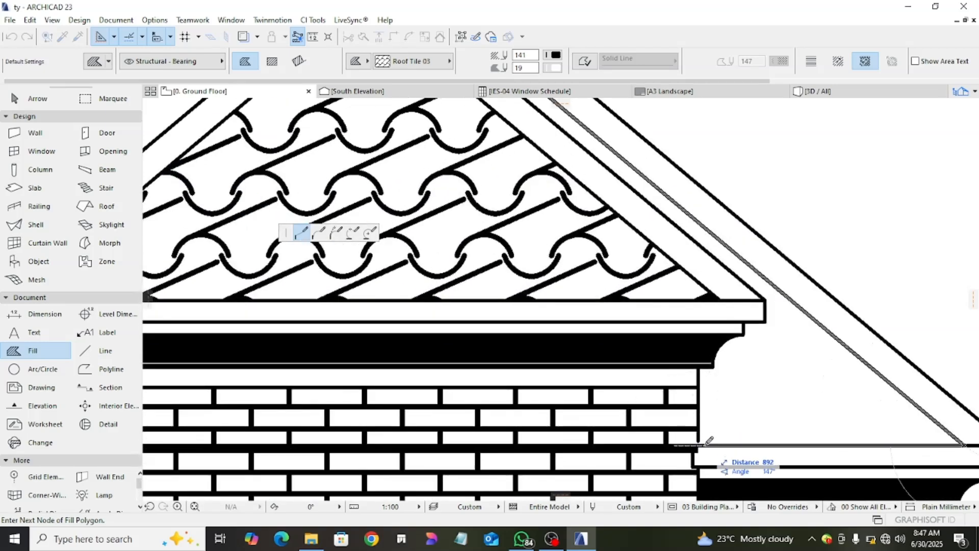
left_click(702, 444)
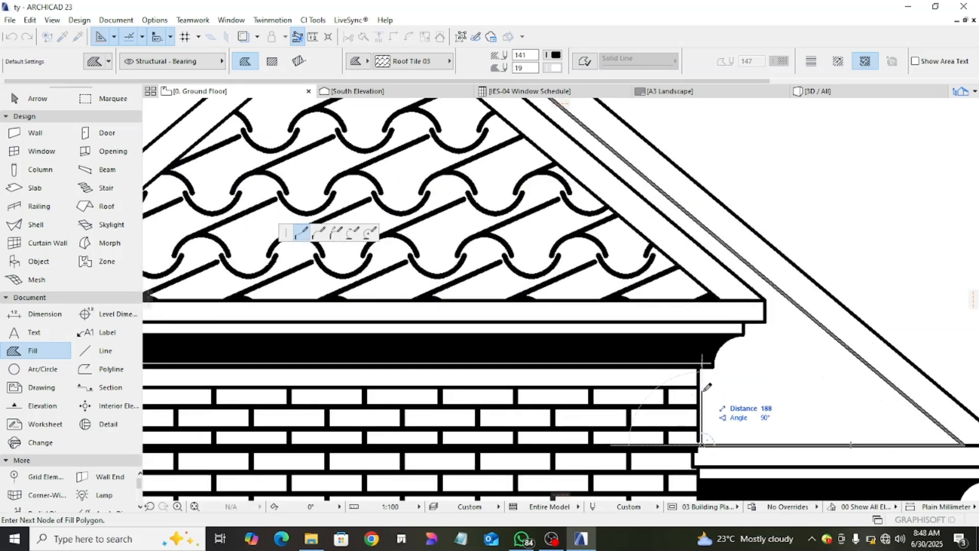
scroll(696, 437, "up", 3)
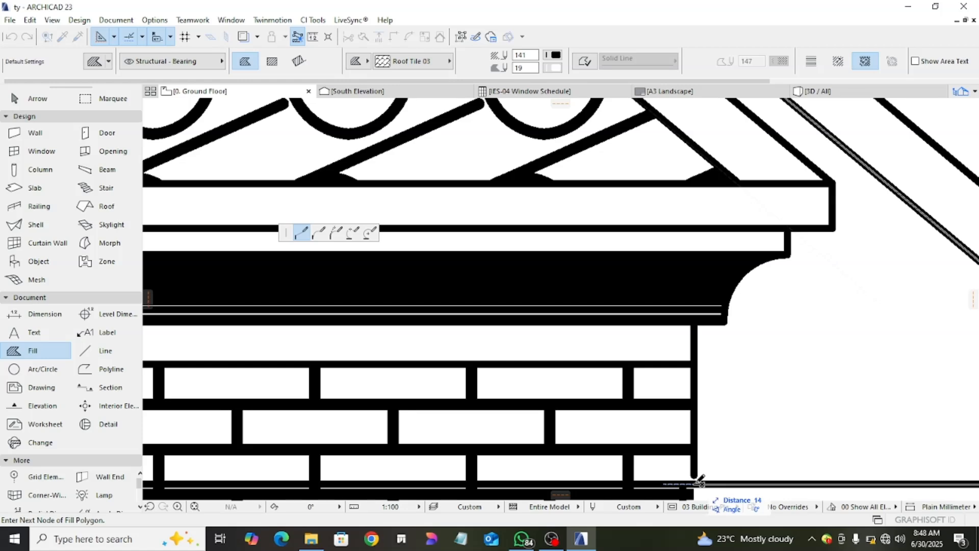
left_click(695, 324)
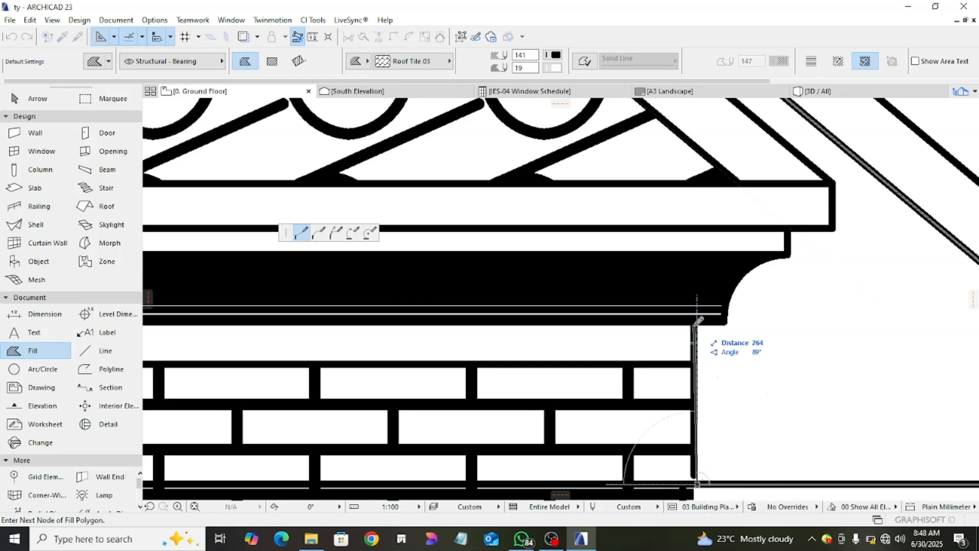
- Trace the fill outline around the brick wall's right cornice curve and fascia to the gable's outer corner
left_click(726, 324)
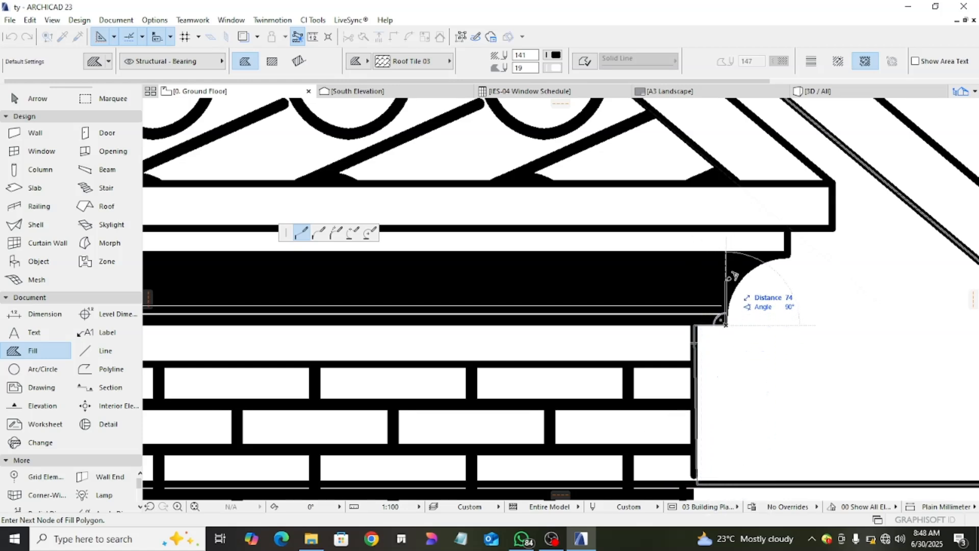
left_click(727, 311)
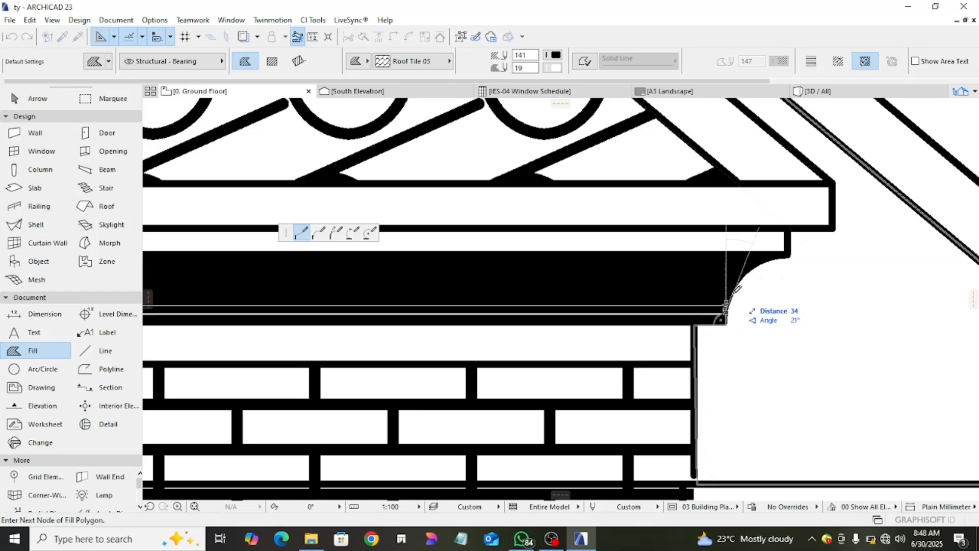
left_click(733, 293)
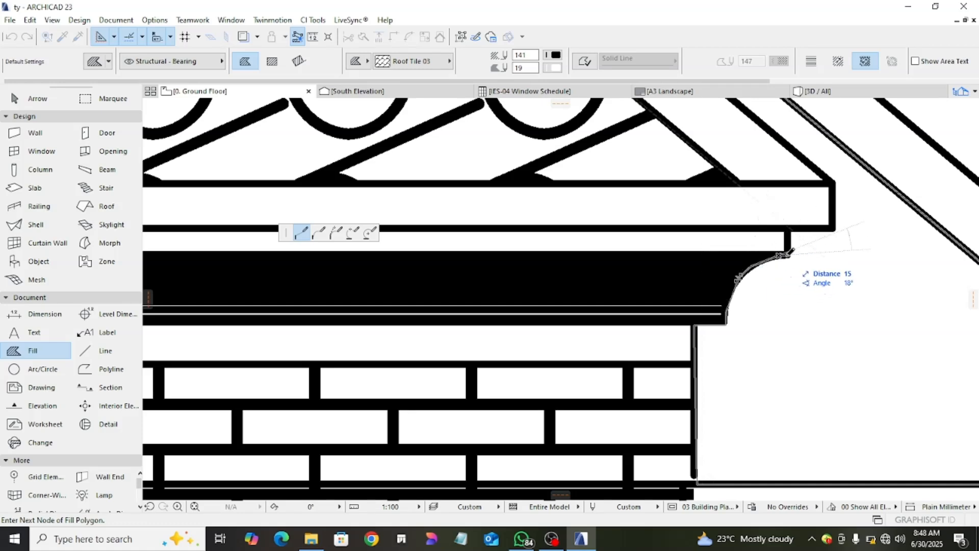
left_click(788, 229)
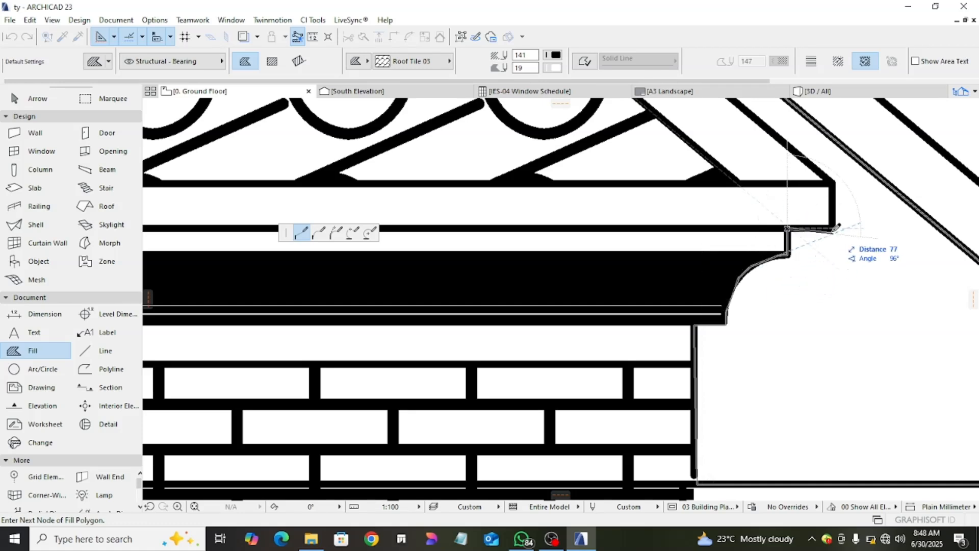
left_click(834, 228)
left_click(835, 180)
- Carry the fill outline along the outer edges of the gable above the brick wall, over its apex to its left corner
scroll(835, 180, "down", 3)
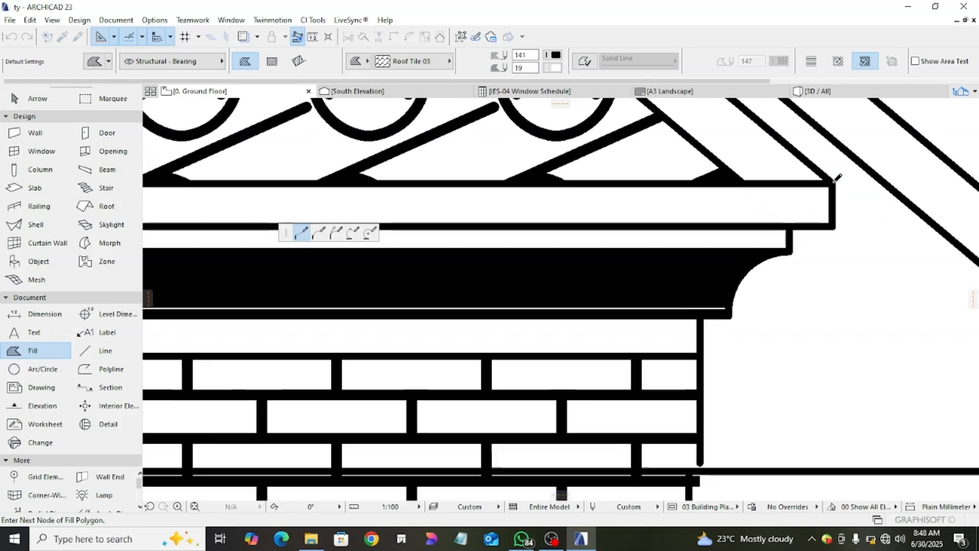
middle_click_drag(835, 179, 803, 371)
scroll(616, 246, "down", 4)
middle_click_drag(631, 269, 698, 403)
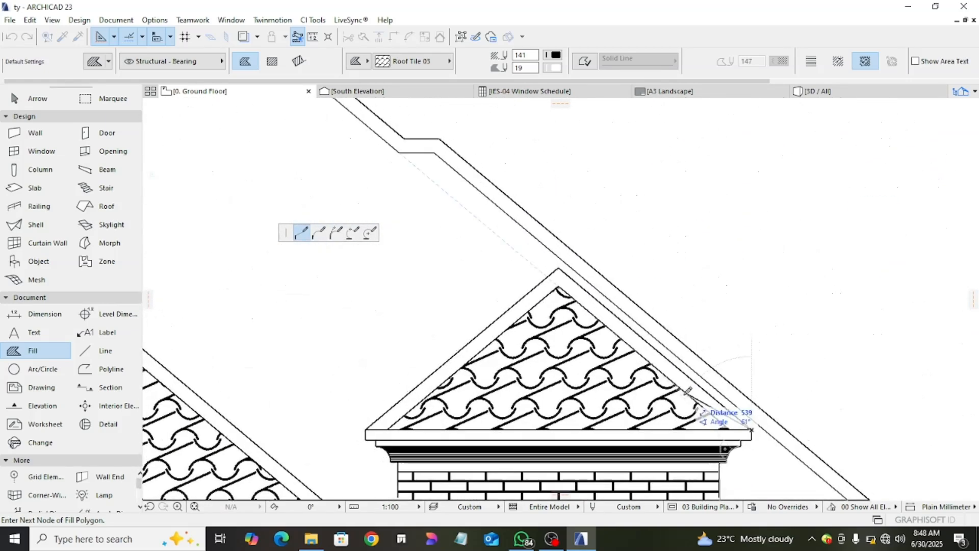
scroll(545, 247, "down", 2)
mouse_move(546, 248)
middle_mouse_down()
mouse_move(718, 371)
mouse_move(617, 286)
middle_mouse_up()
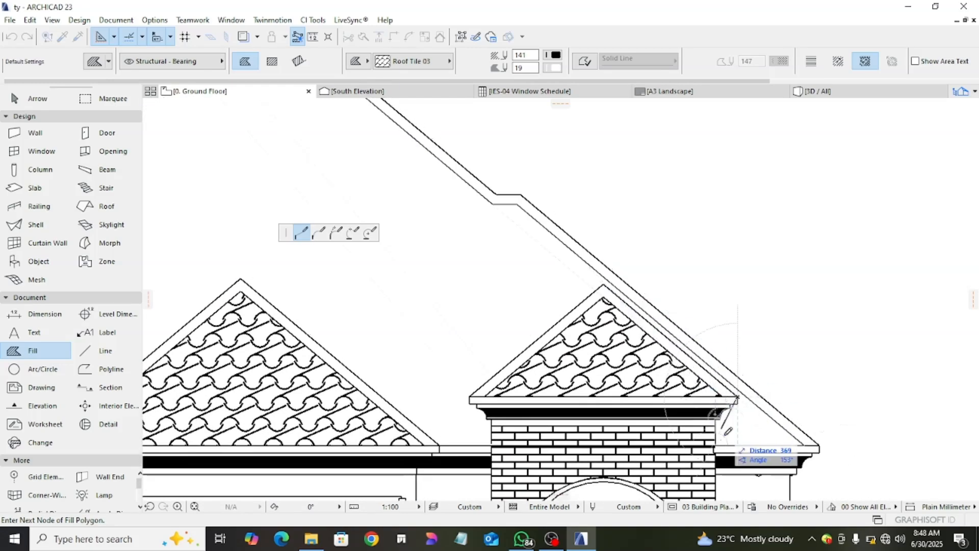
scroll(733, 441, "up", 1)
scroll(737, 438, "up", 2)
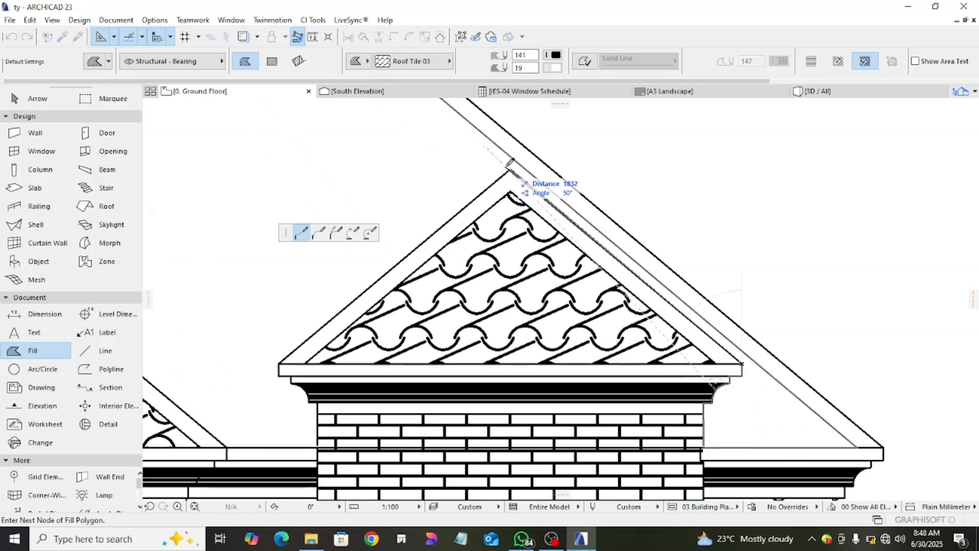
left_click(514, 166)
middle_click_drag(288, 356, 559, 388)
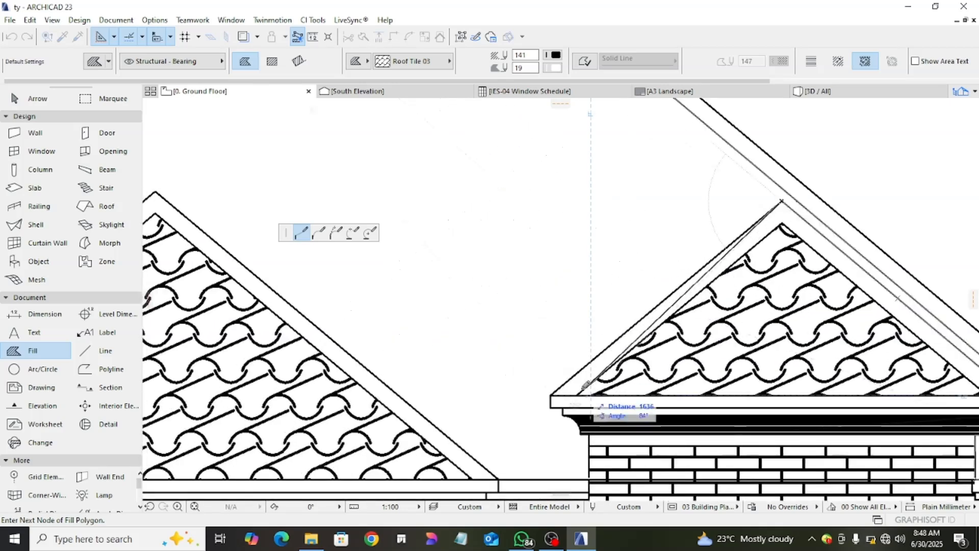
left_click(551, 395)
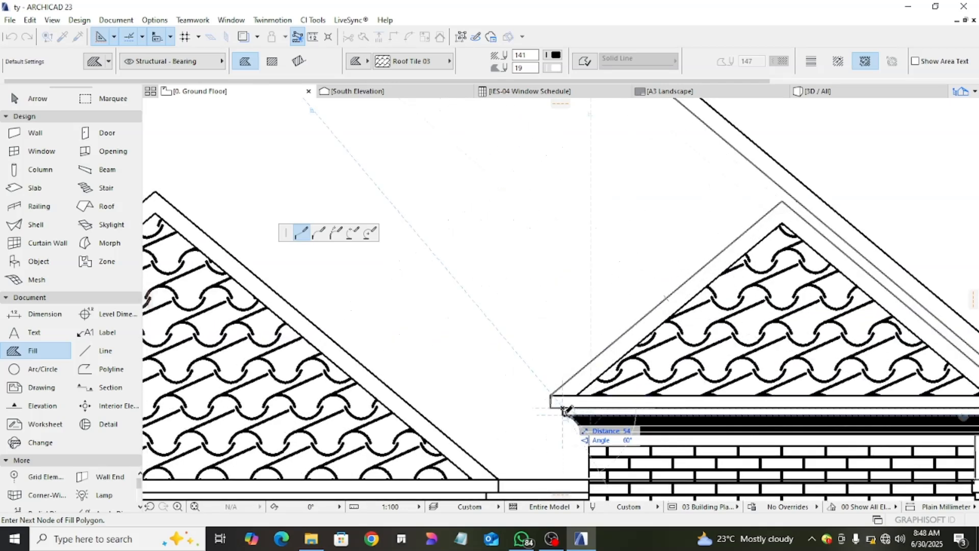
- Trace the fill outline down the brick wall's left cornice profile and wall edge to the main eave line
scroll(564, 411, "up", 2)
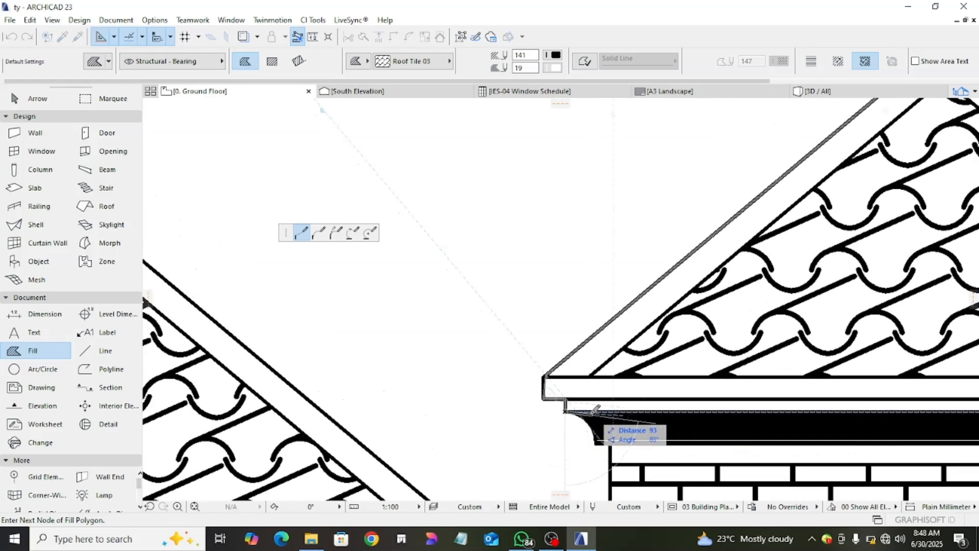
left_click(597, 443)
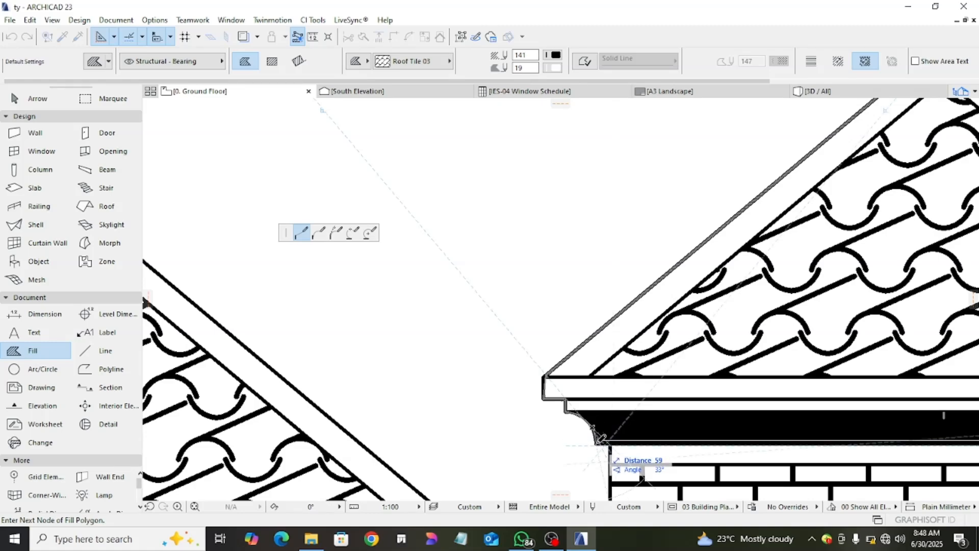
scroll(599, 442, "down", 1)
middle_click_drag(600, 444, 648, 376)
left_click(658, 376)
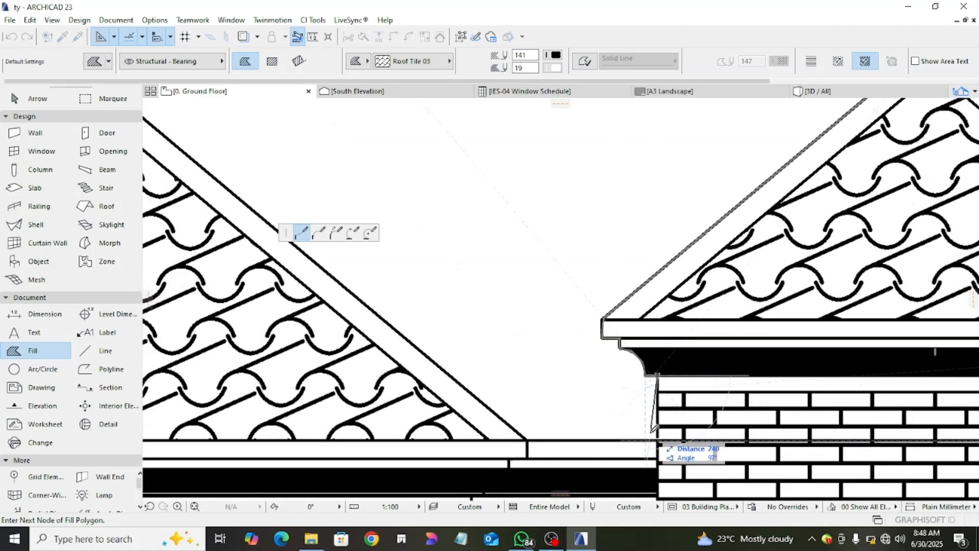
left_click(658, 440)
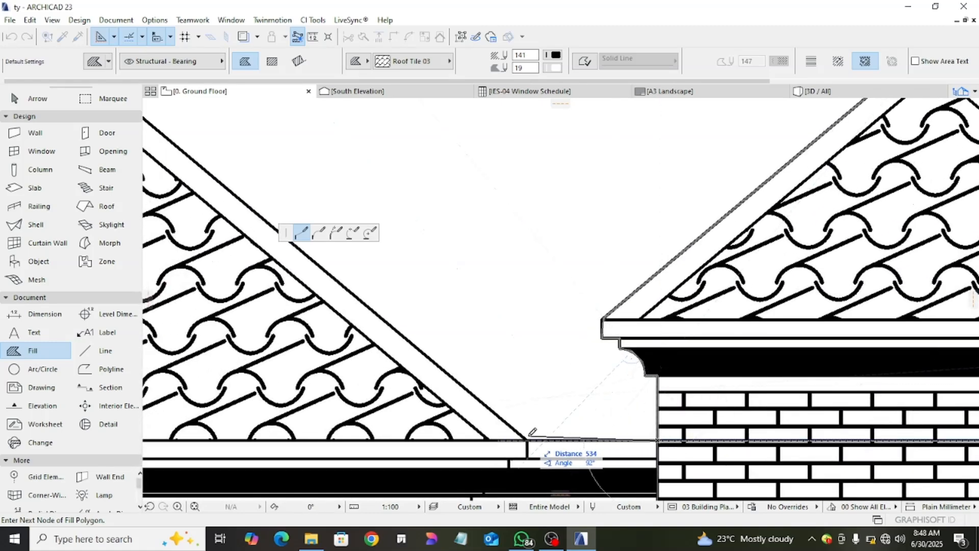
- Carry the fill outline along the eave to the porch gable and over its apex to its left corner
left_click(526, 440)
scroll(497, 388, "down", 4)
middle_click_drag(510, 378, 755, 430)
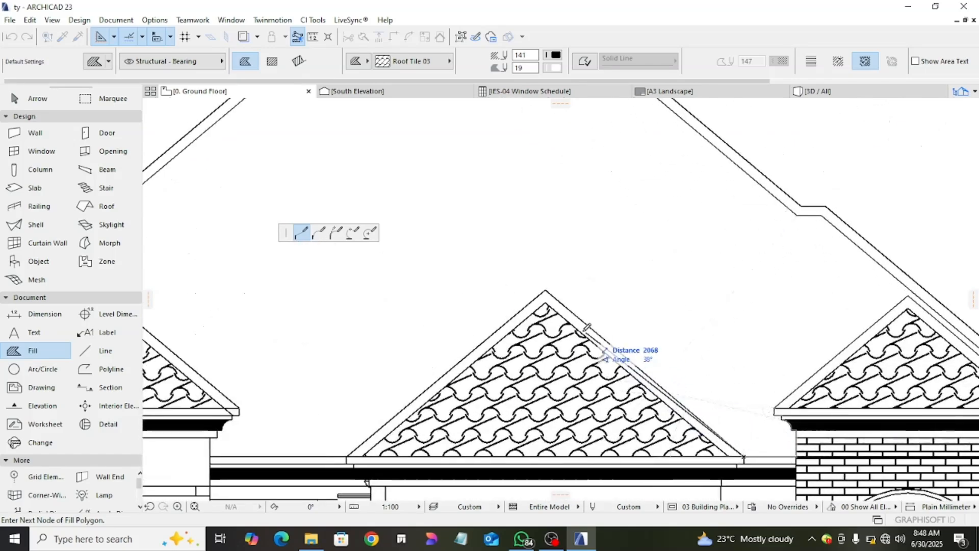
left_click(545, 291)
middle_click_drag(392, 394, 641, 300)
scroll(667, 312, "up", 2)
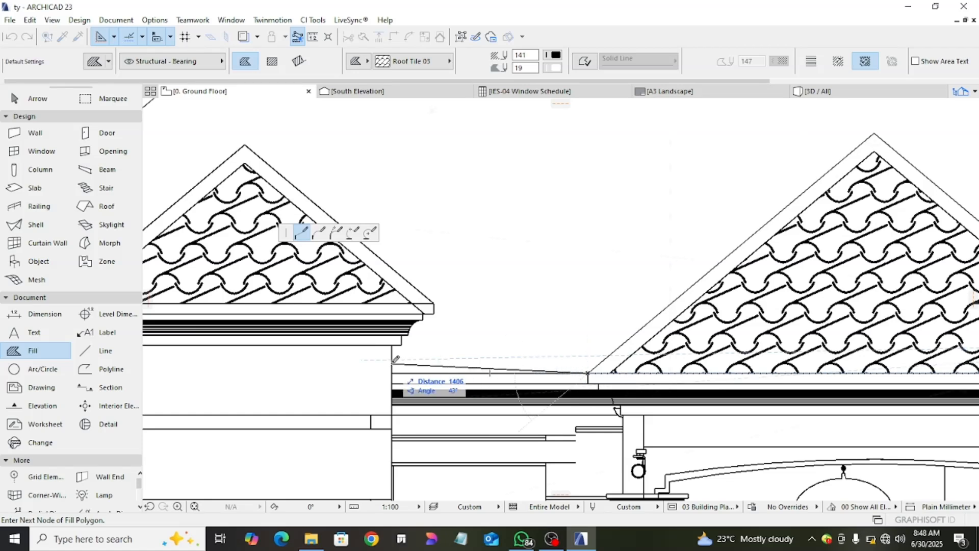
- Continue the fill outline along the eave to the banded wall panel and up its right cornice to the gable corner
scroll(396, 337, "up", 2)
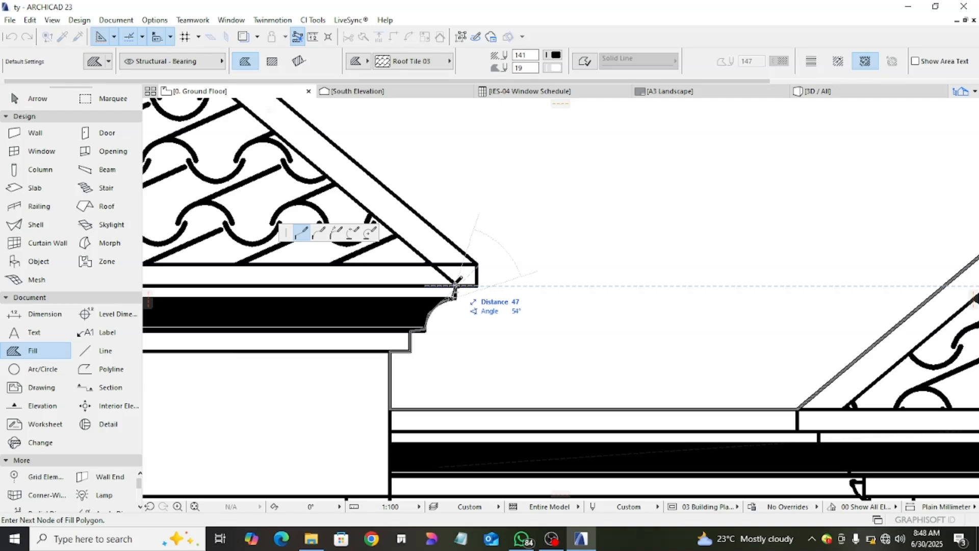
left_click(477, 285)
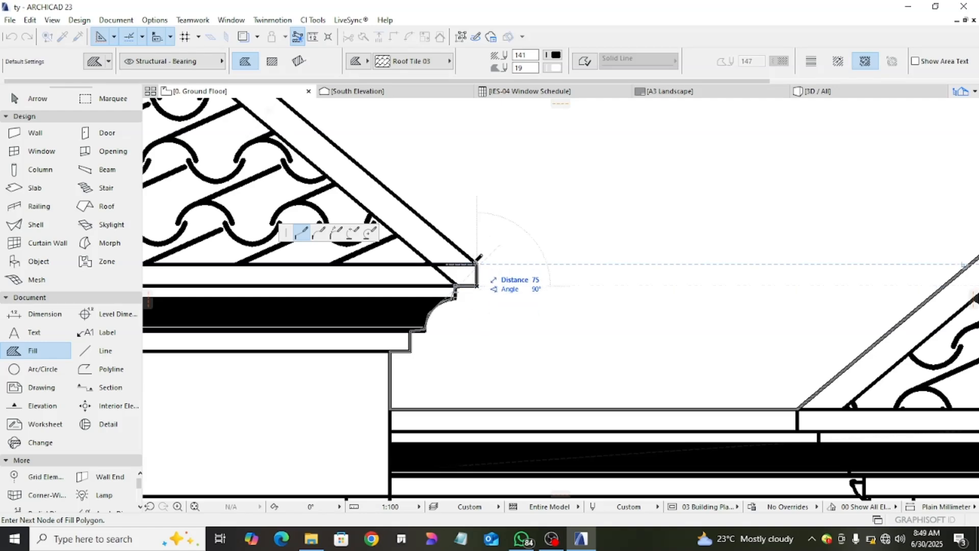
scroll(477, 264, "down", 6)
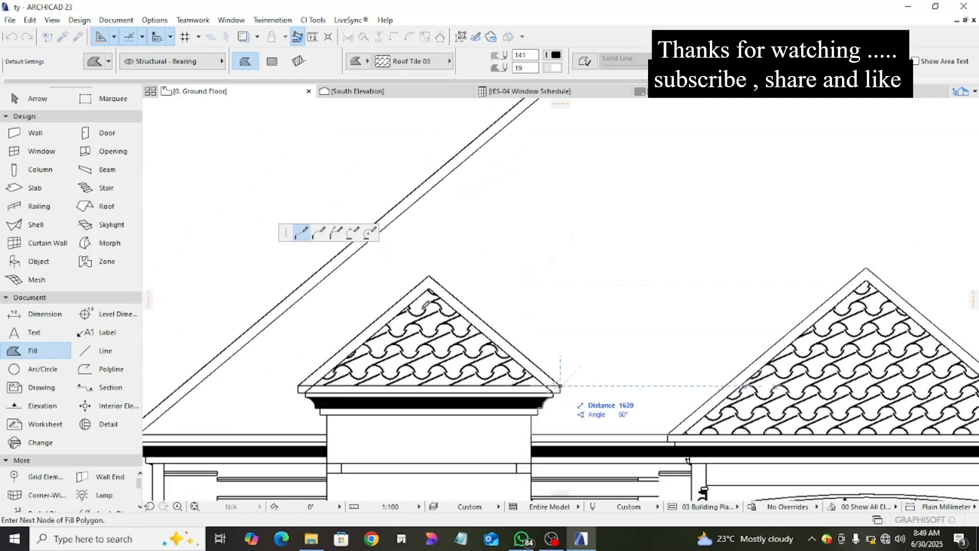
- Carry the fill outline over the apex of the gable above the banded wall panel to its left corner
left_click(429, 277)
scroll(358, 382, "up", 2)
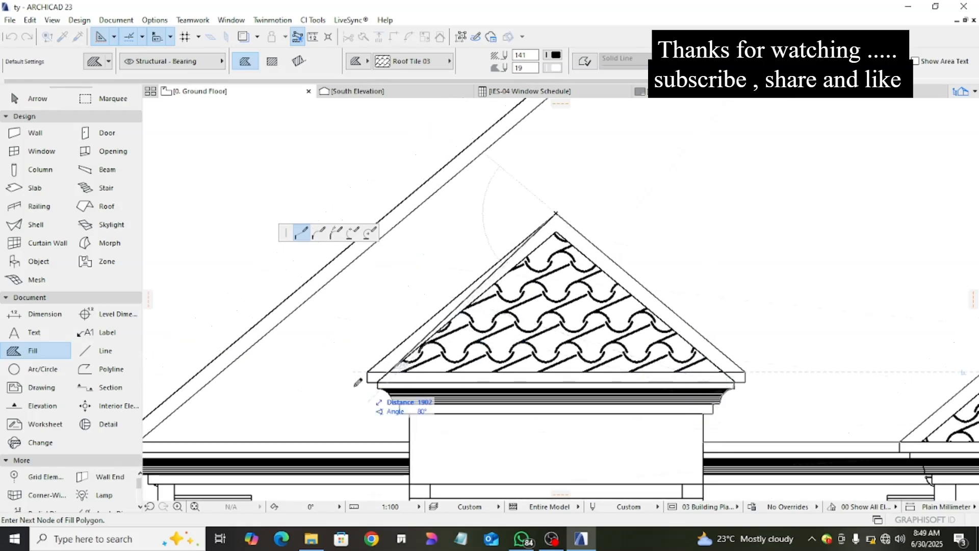
scroll(358, 382, "up", 2)
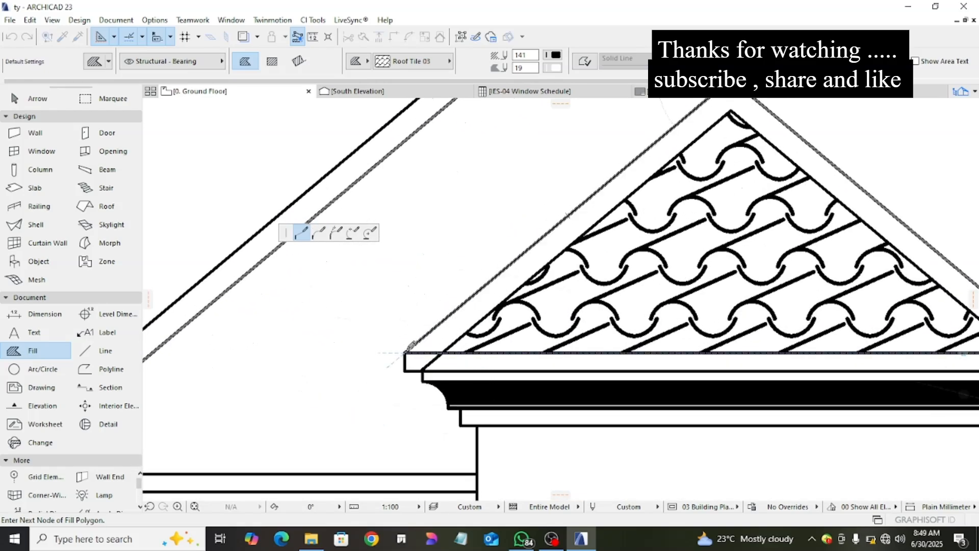
scroll(407, 349, "up", 2)
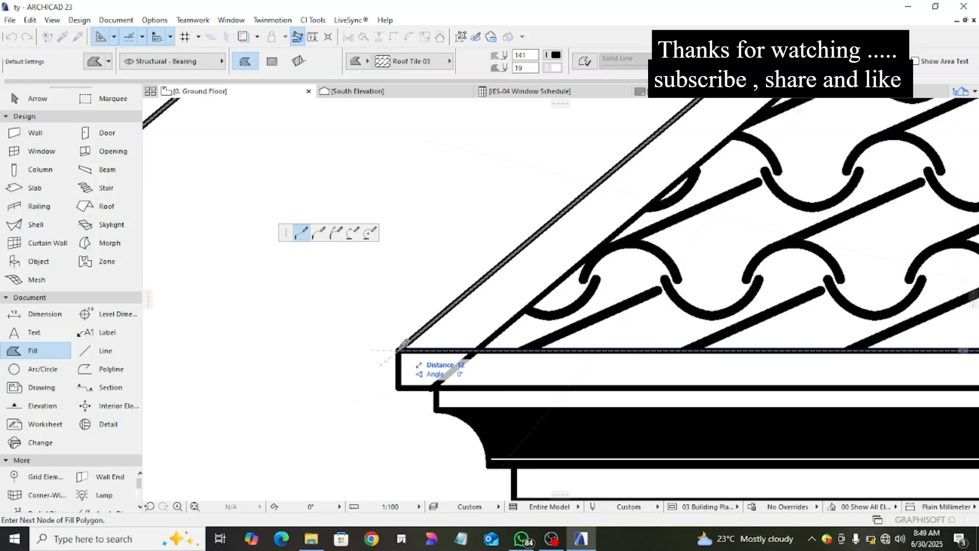
left_click(399, 349)
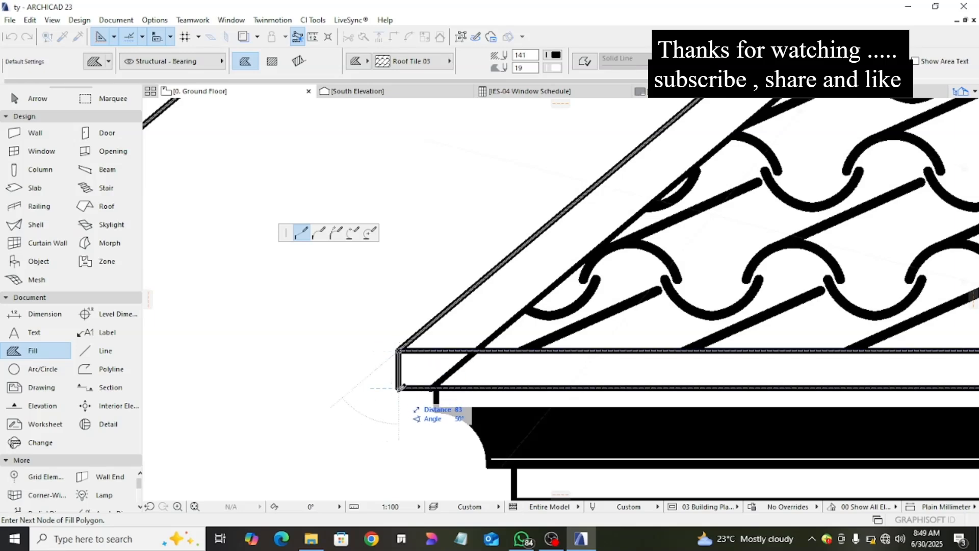
- Trace the fill outline around the left fascia end of the gable above the banded wall panel, down to the cornice curve
left_click(399, 389)
left_click(432, 389)
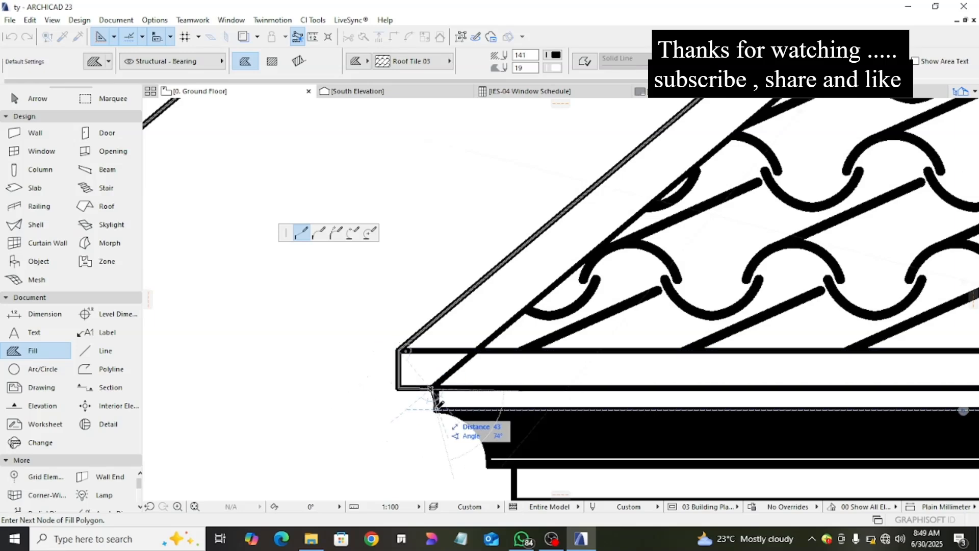
scroll(437, 403, "up", 2)
left_click(433, 388)
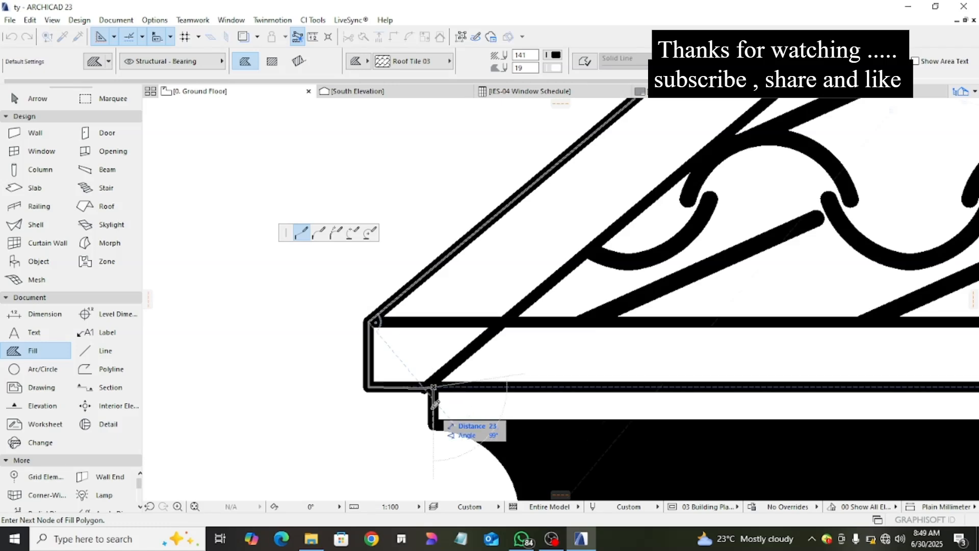
left_click(434, 424)
- Follow the concave left cornice profile with short straight fill outline segments down to its lower lip
middle_click_drag(451, 421, 474, 333)
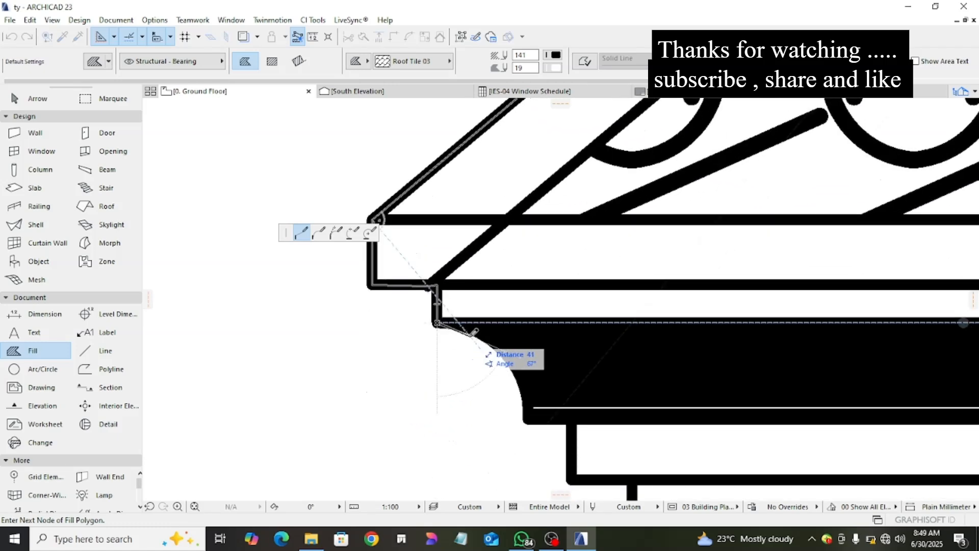
left_click(490, 339)
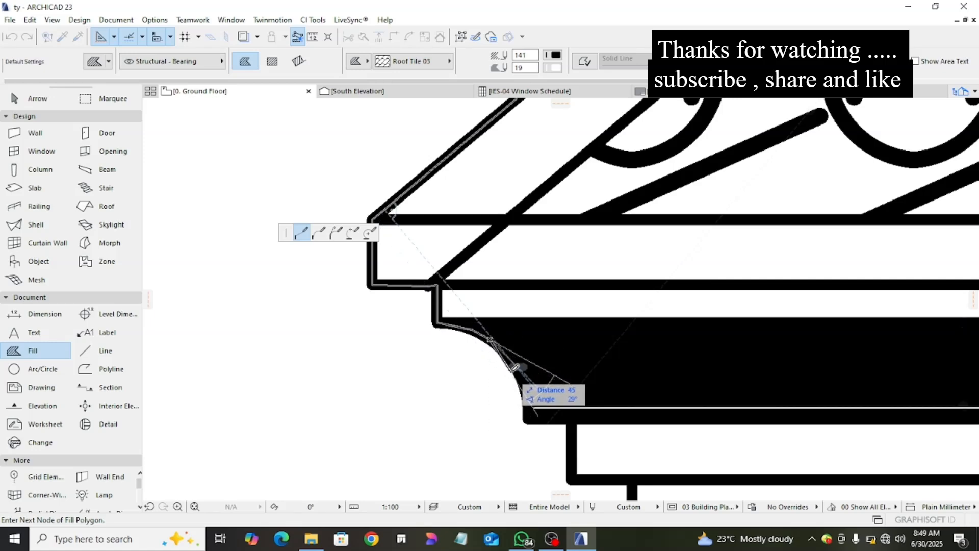
left_click(516, 361)
left_click(517, 392)
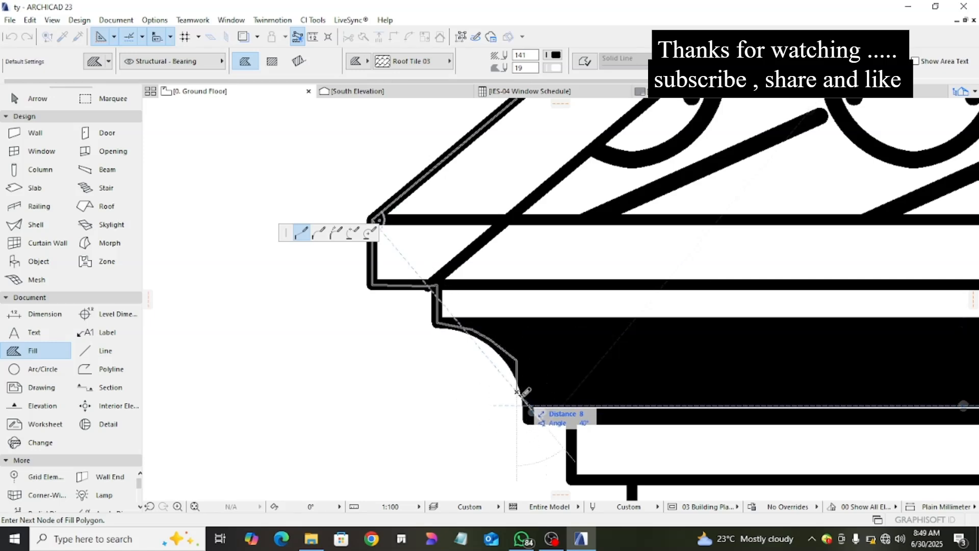
left_click(529, 413)
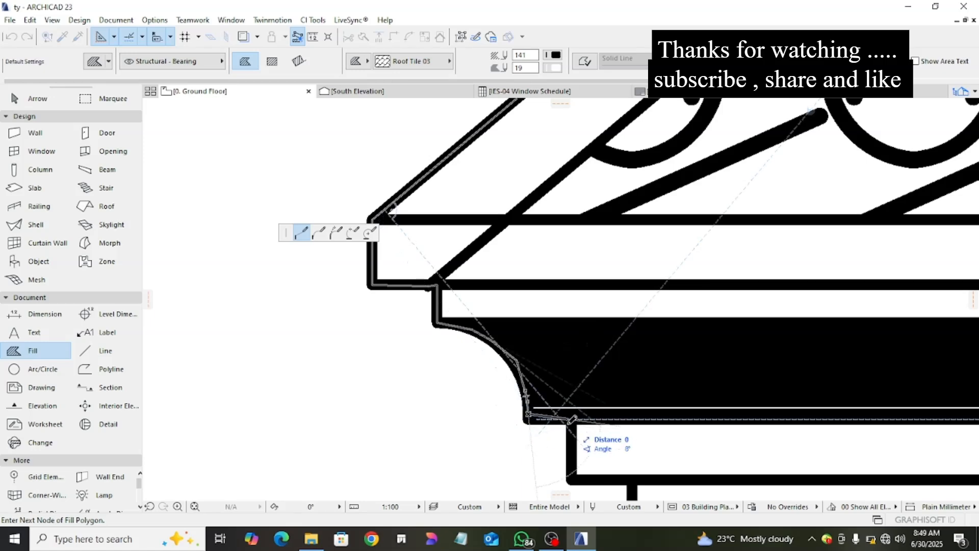
- Carry the fill outline around the band below the cornice and down the wall edge to the main eave line
left_click(569, 421)
scroll(571, 422, "down", 1)
middle_click_drag(570, 424, 587, 275)
left_click(588, 318)
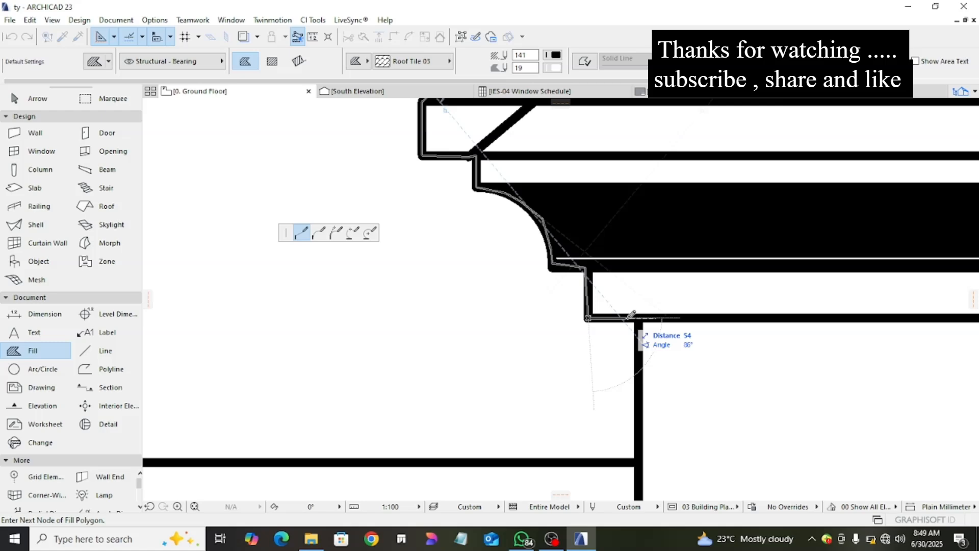
left_click(637, 316)
scroll(637, 317, "down", 1)
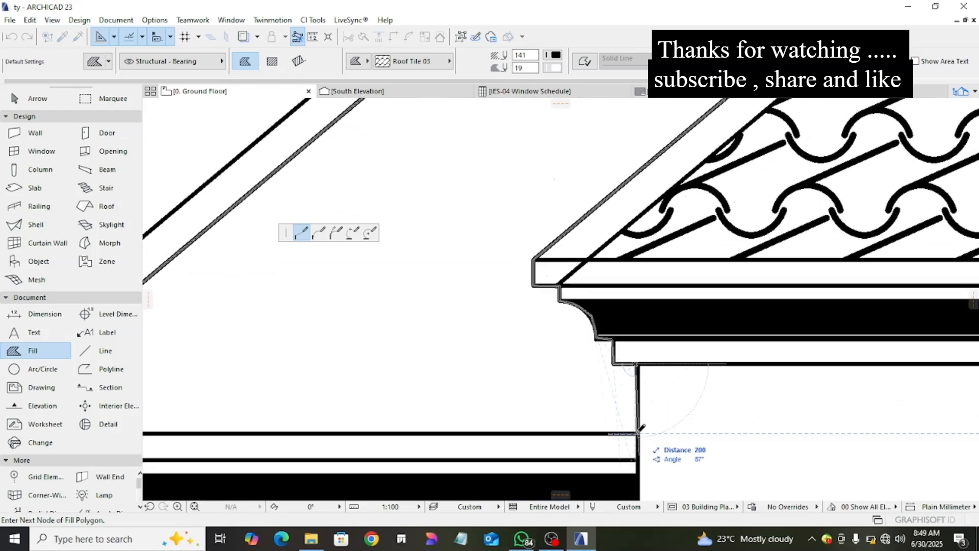
left_click(639, 433)
- Continue the fill outline along the main eave line to the inner left corner of the main roof
scroll(518, 414, "down", 3)
middle_click_drag(516, 413, 763, 342)
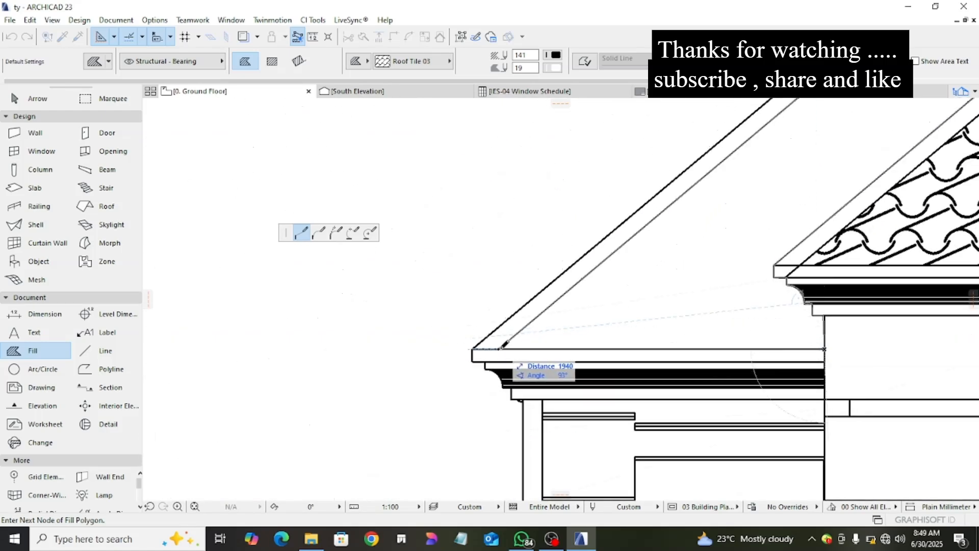